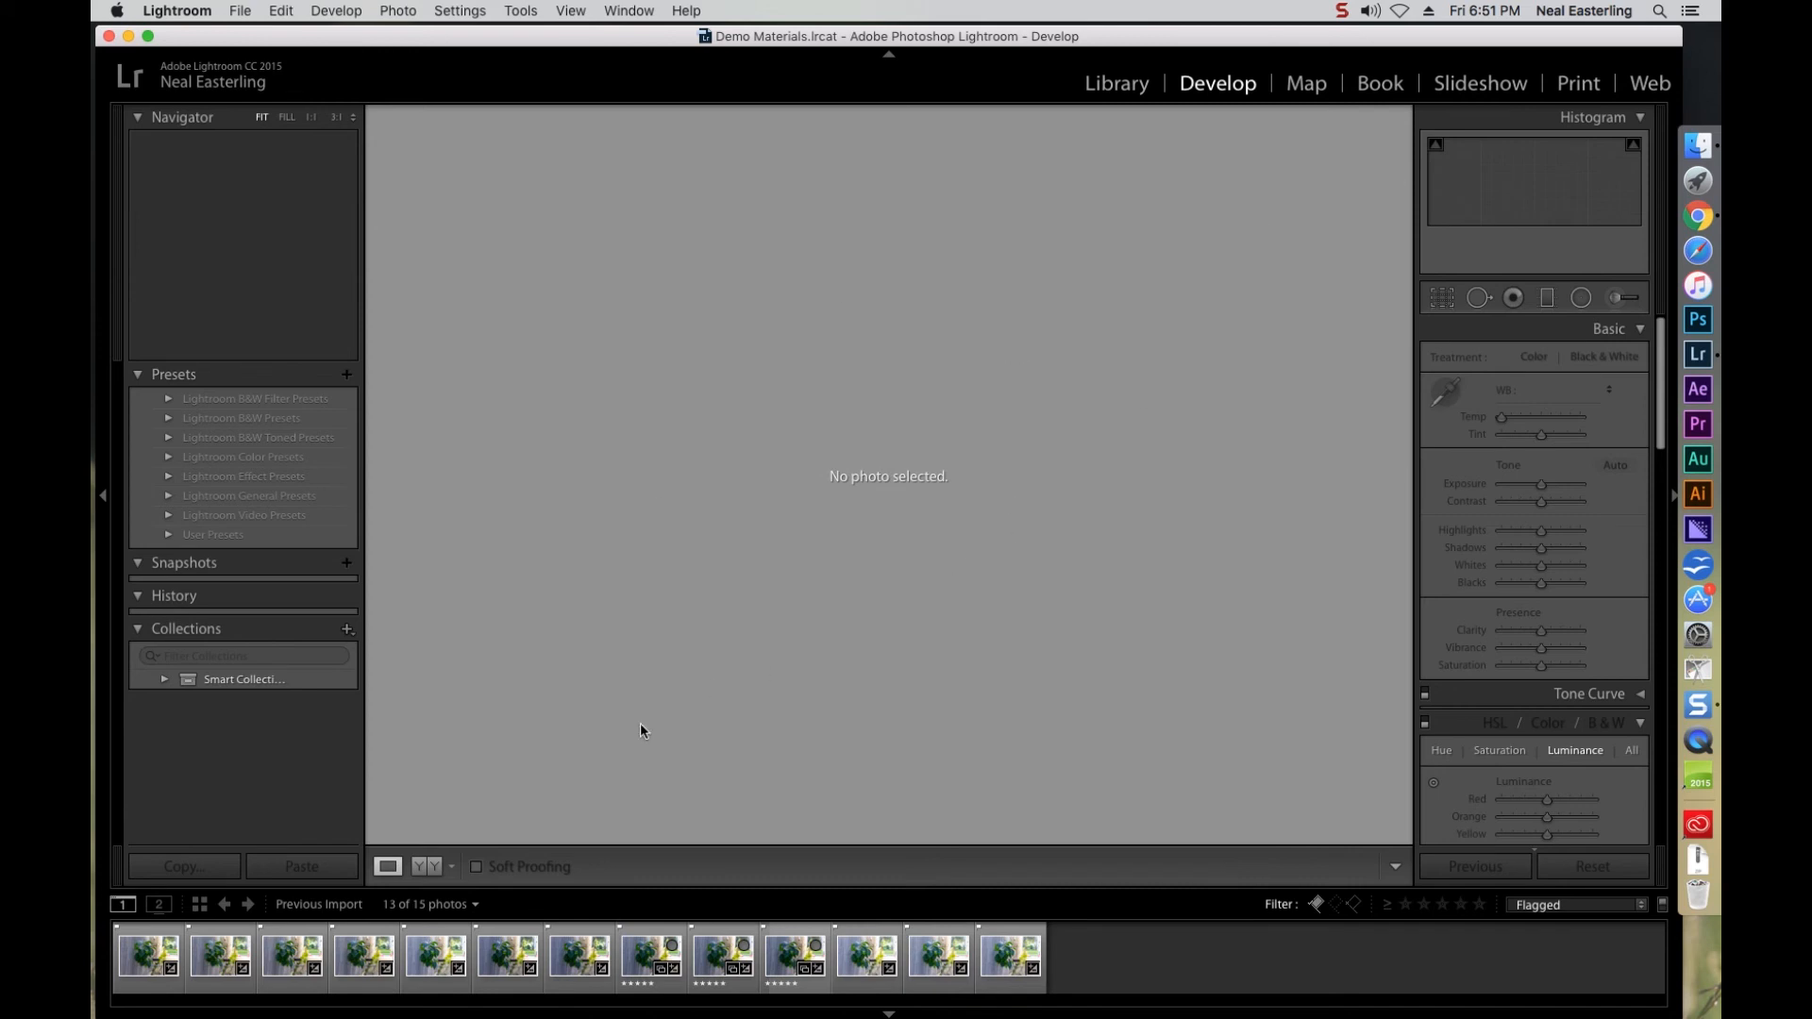
Switch to the Library module
{"action": "left_click", "coordinate": [1102, 88]}
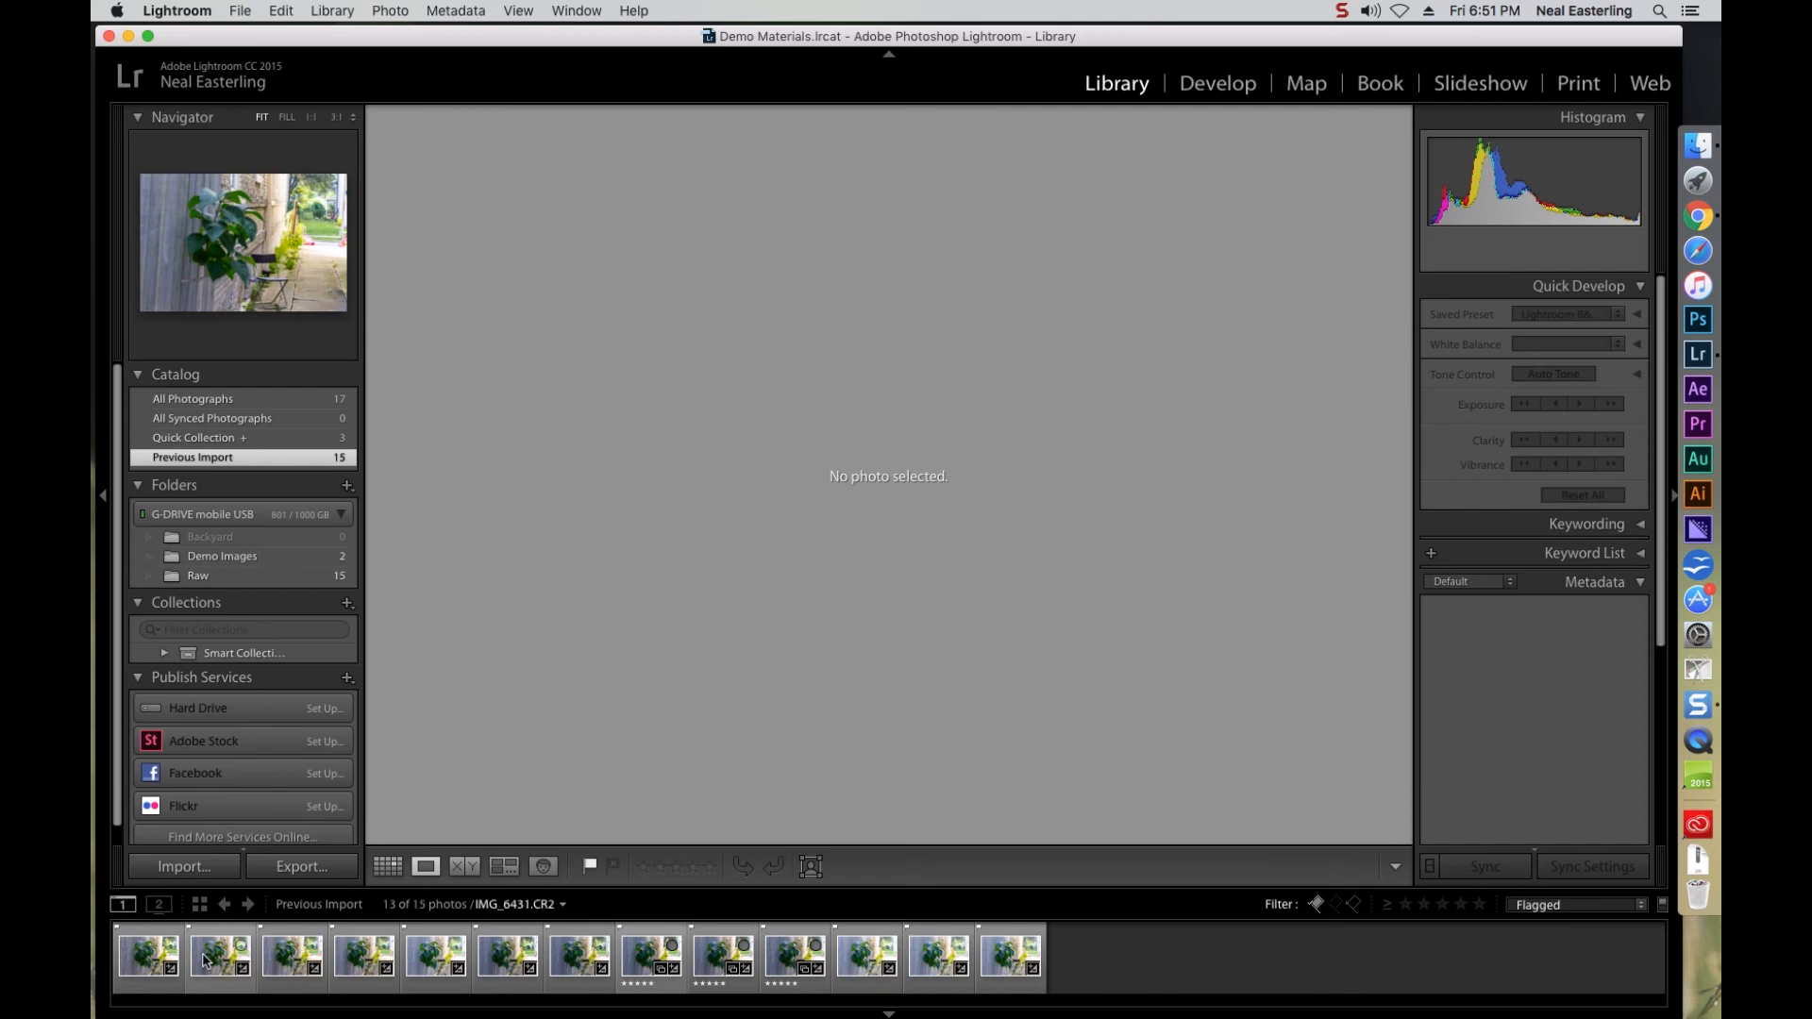
Add the thirteen filmstrip photos to the selection up to the last one, and clear the selection
{"action": "left_click", "coordinate": [151, 961]}
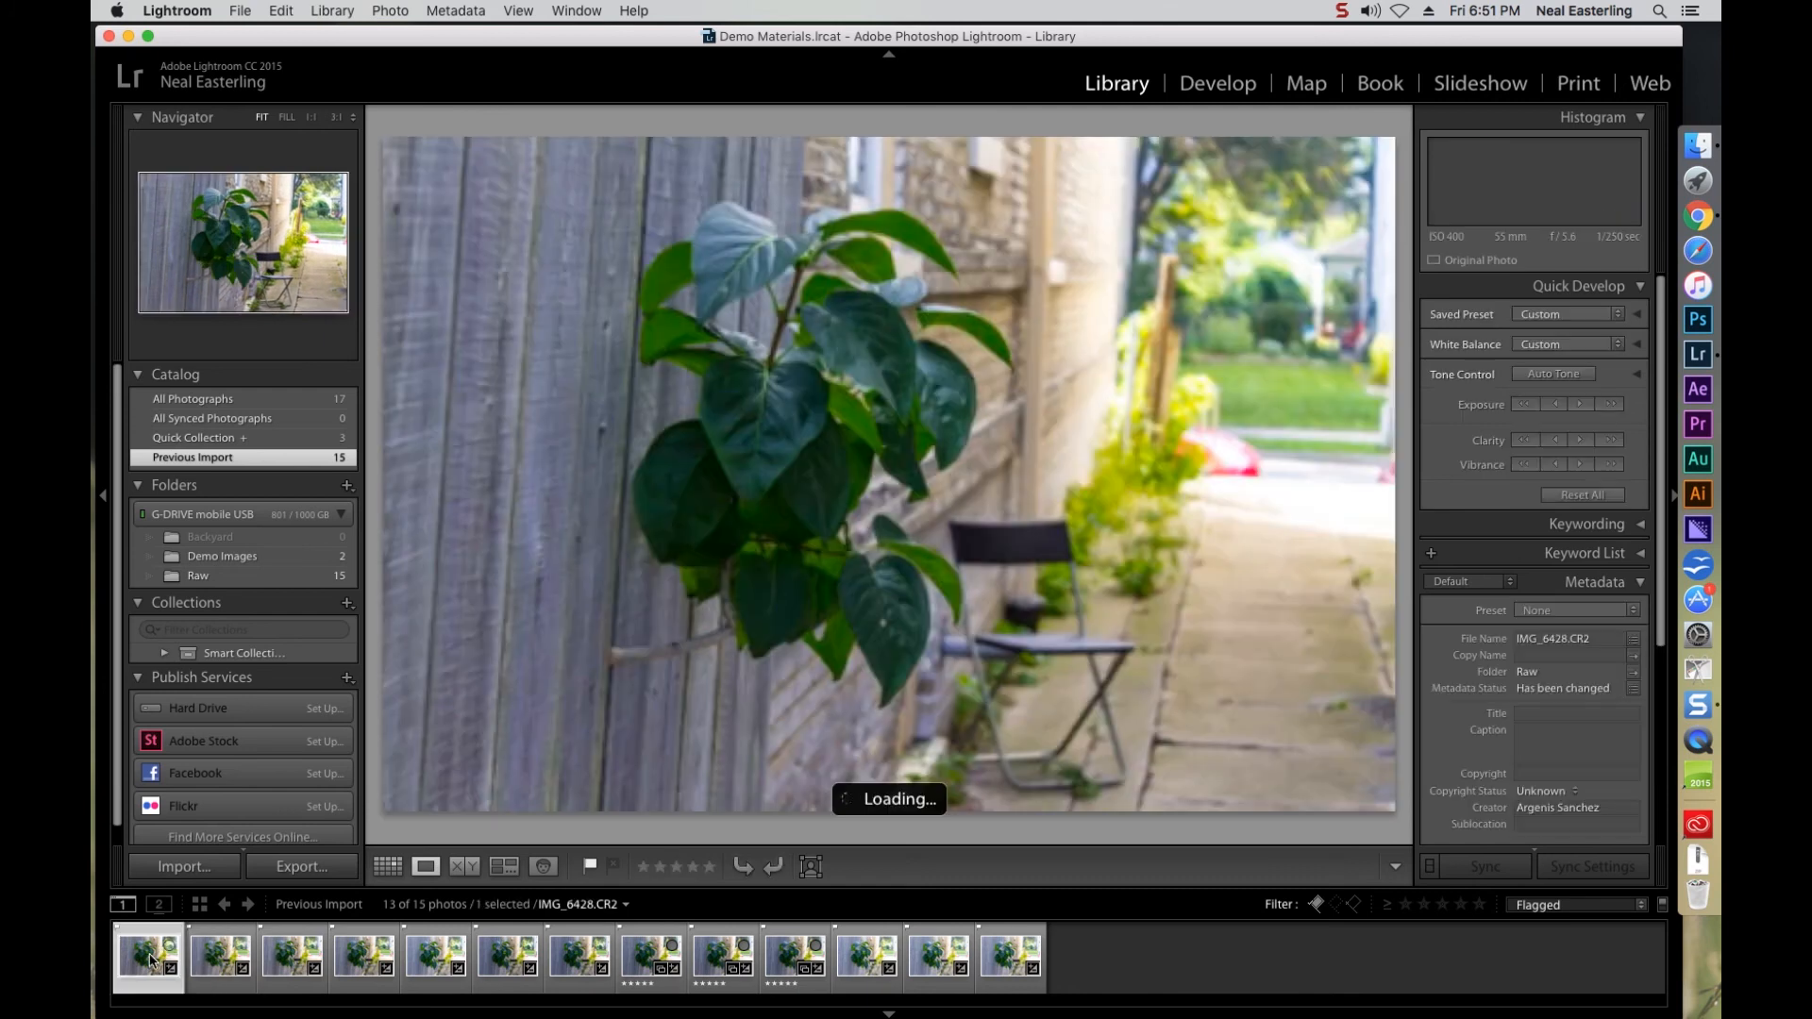
{"action": "left_click", "coordinate": [292, 958], "text": "shift"}
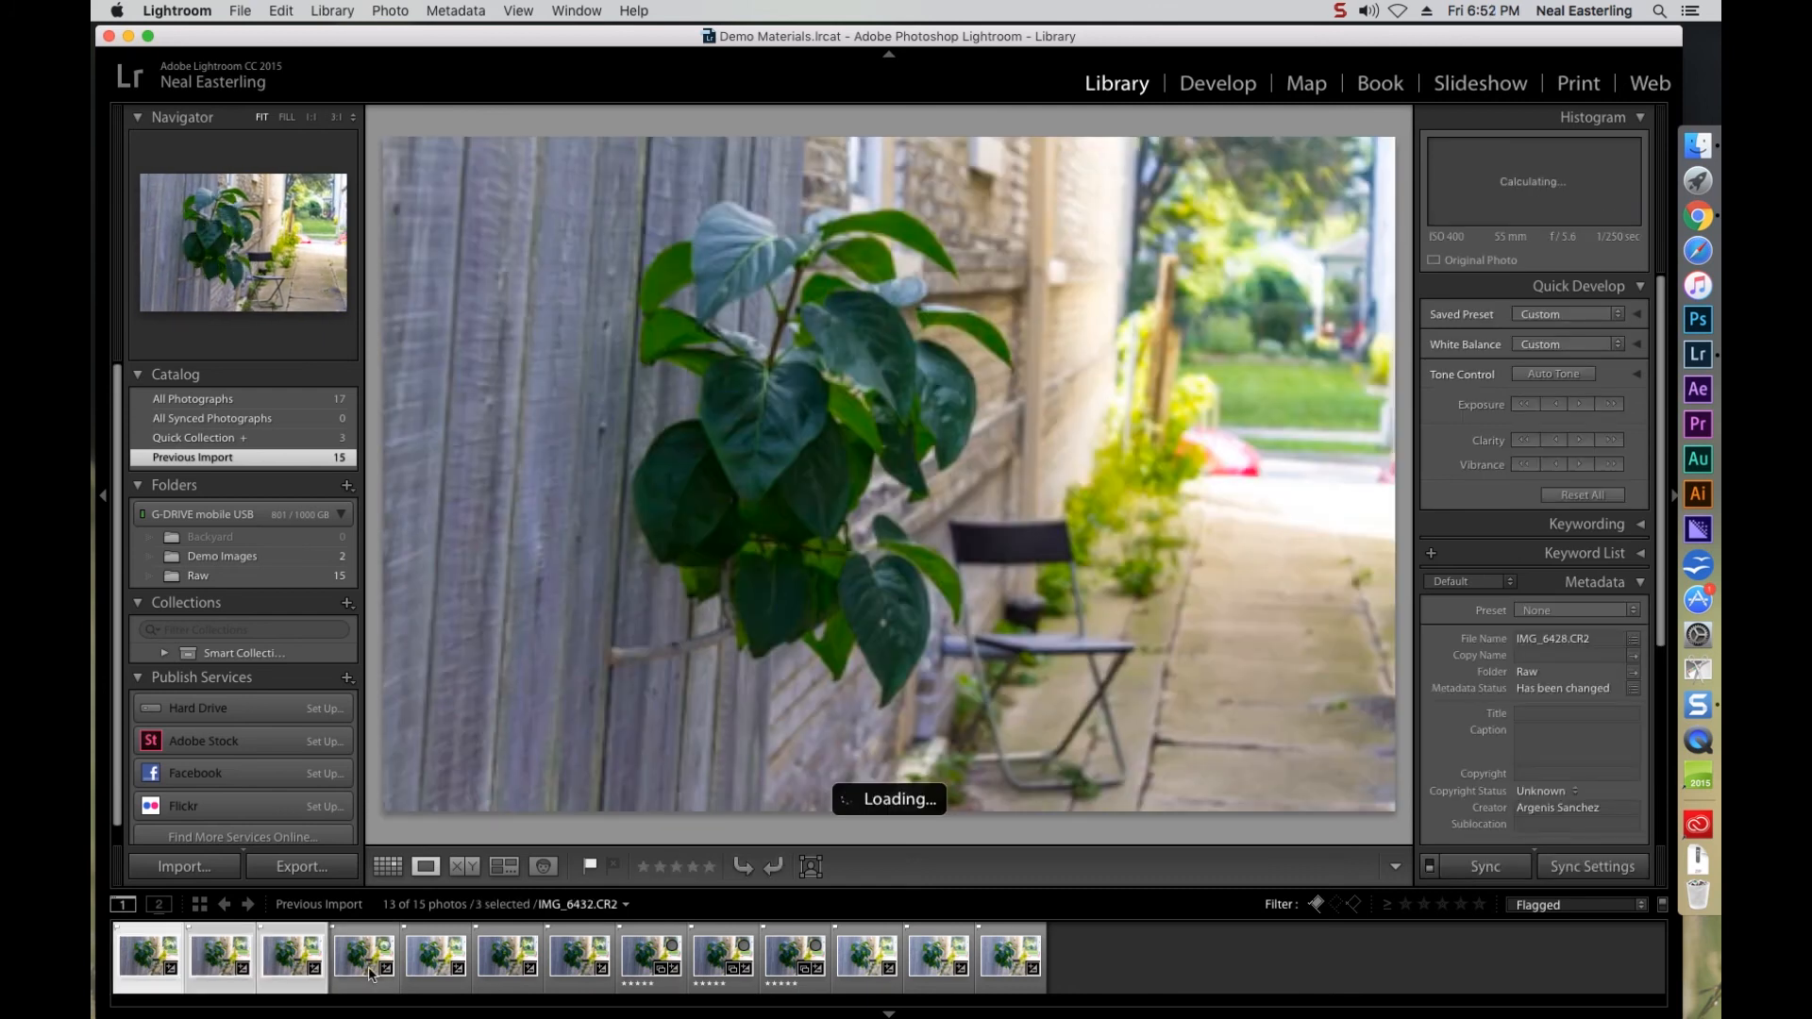
{"action": "left_click", "coordinate": [370, 972], "text": "super"}
{"action": "left_click", "coordinate": [436, 972], "text": "super"}
{"action": "left_click", "coordinate": [508, 971], "text": "super"}
{"action": "left_click", "coordinate": [578, 971], "text": "super"}
{"action": "left_click", "coordinate": [647, 970], "text": "super"}
{"action": "left_click", "coordinate": [719, 970], "text": "super"}
{"action": "left_click", "coordinate": [792, 971], "text": "super"}
{"action": "left_click", "coordinate": [868, 971], "text": "super"}
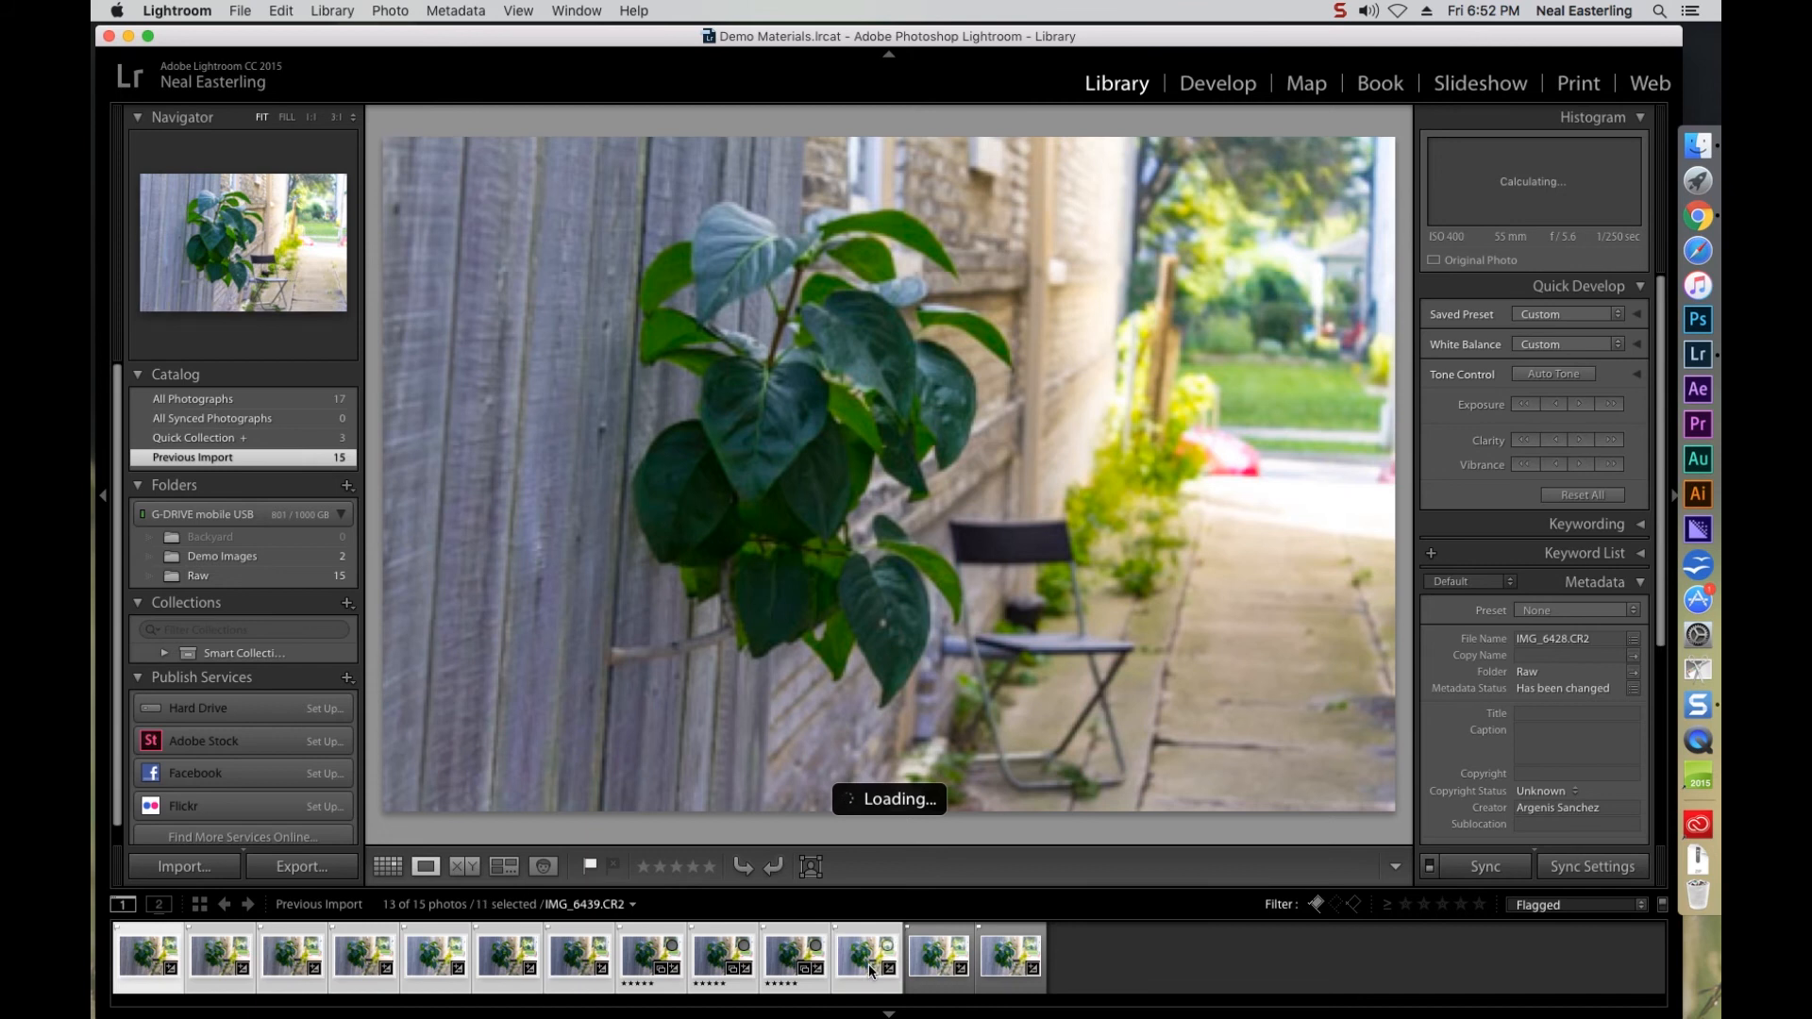
{"action": "left_click", "coordinate": [941, 971], "text": "super"}
{"action": "left_click", "coordinate": [1012, 971], "text": "super"}
{"action": "left_click", "coordinate": [1059, 972]}
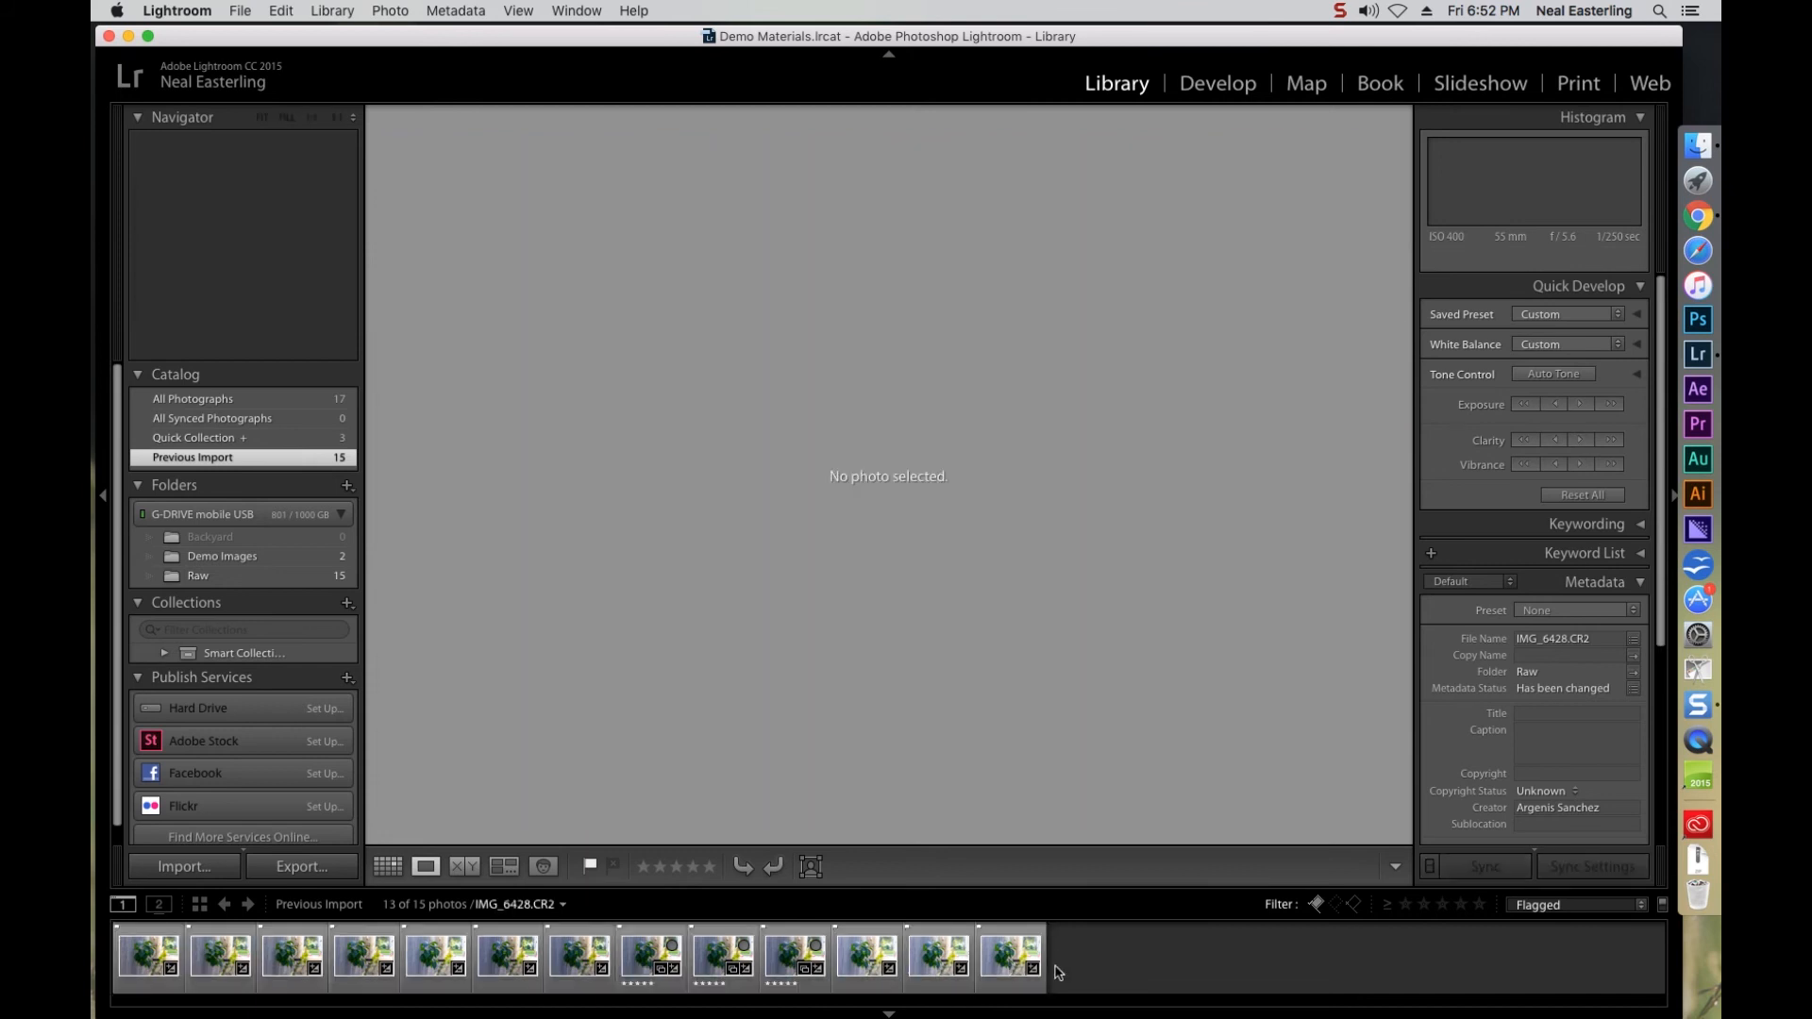
Select the whole filmstrip as one range from the first to the last photo, and deselect it
{"action": "left_click", "coordinate": [160, 956]}
{"action": "left_click", "coordinate": [1008, 968], "text": "shift"}
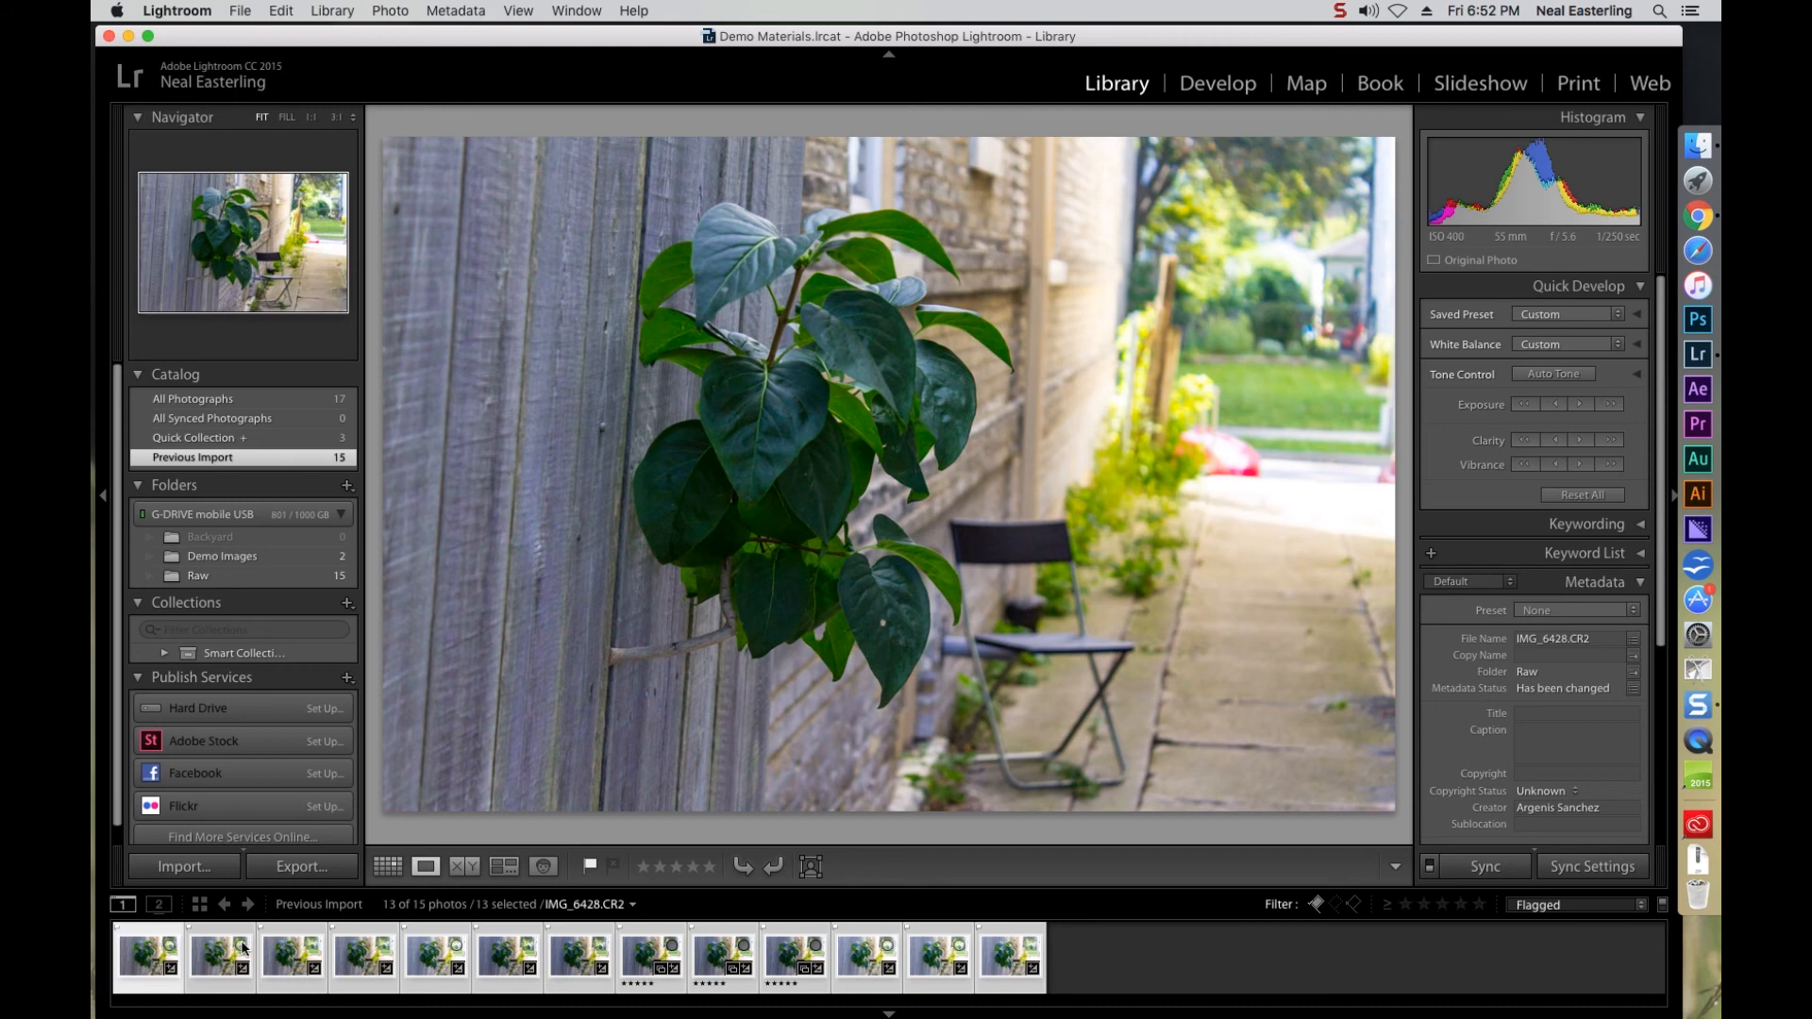
{"action": "left_click", "coordinate": [1090, 961]}
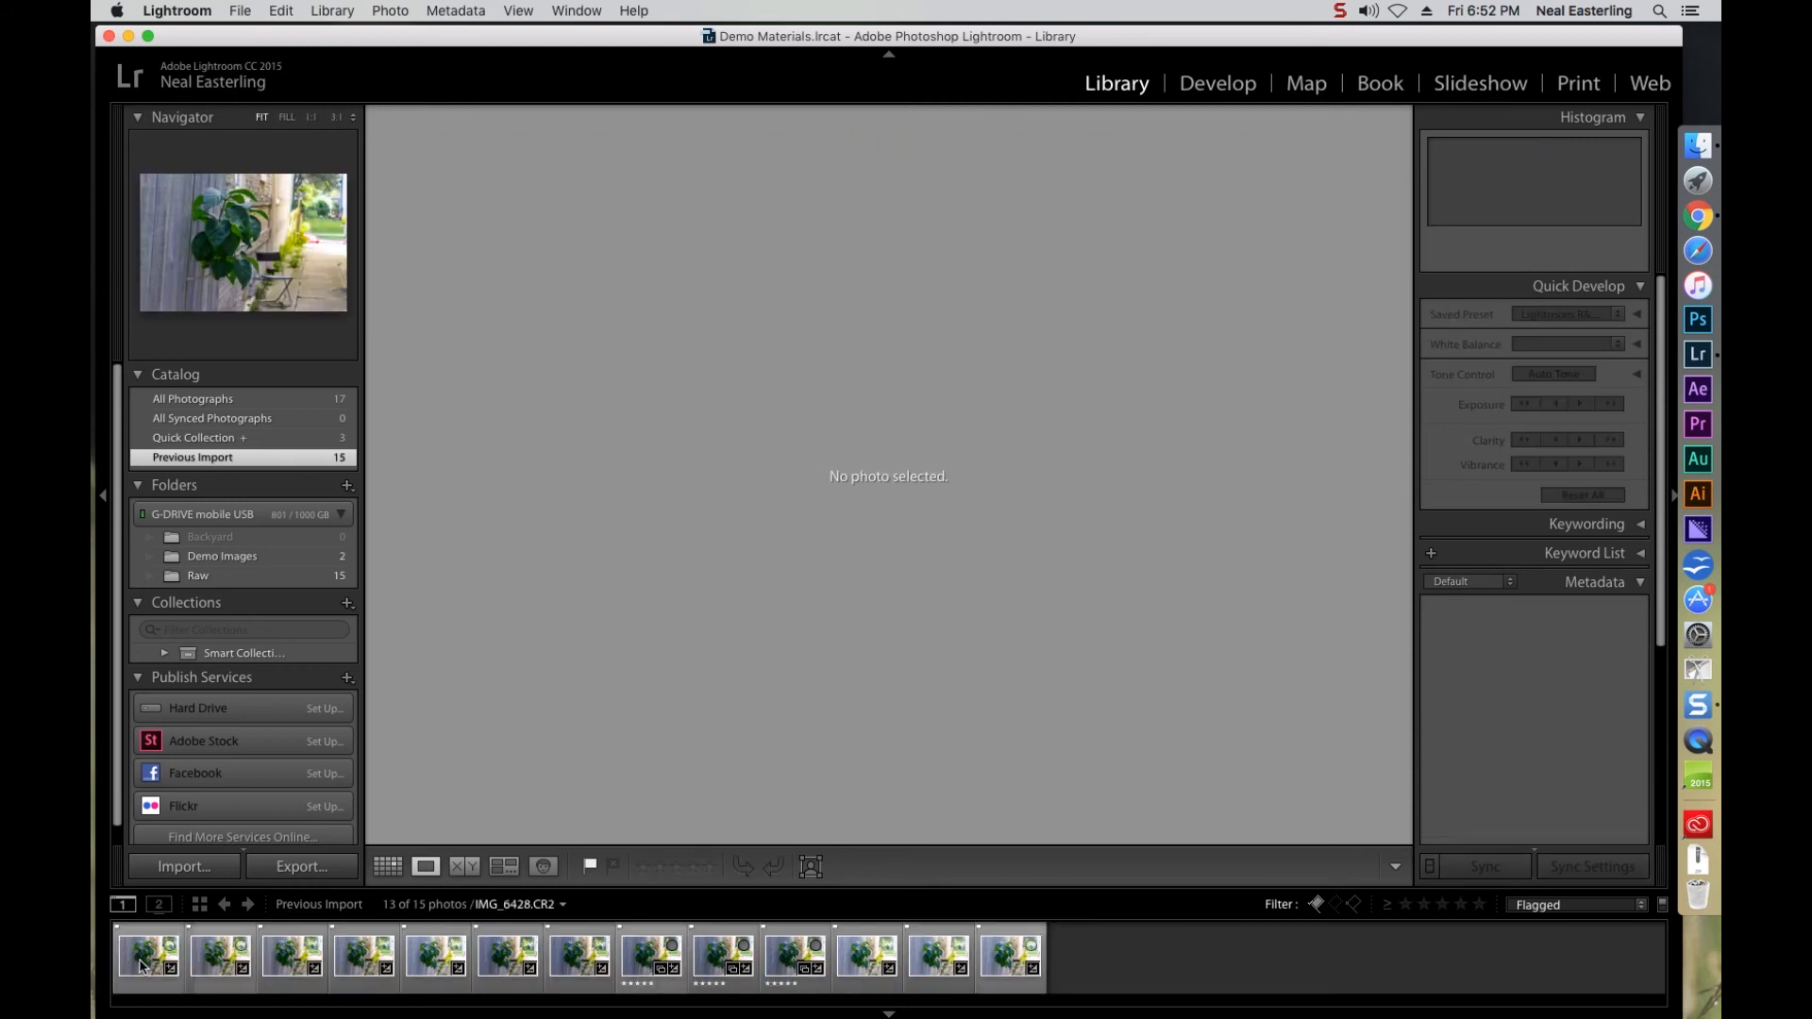
Select all thirteen photos in the filmstrip and open the export settings for them
{"action": "left_click", "coordinate": [141, 963]}
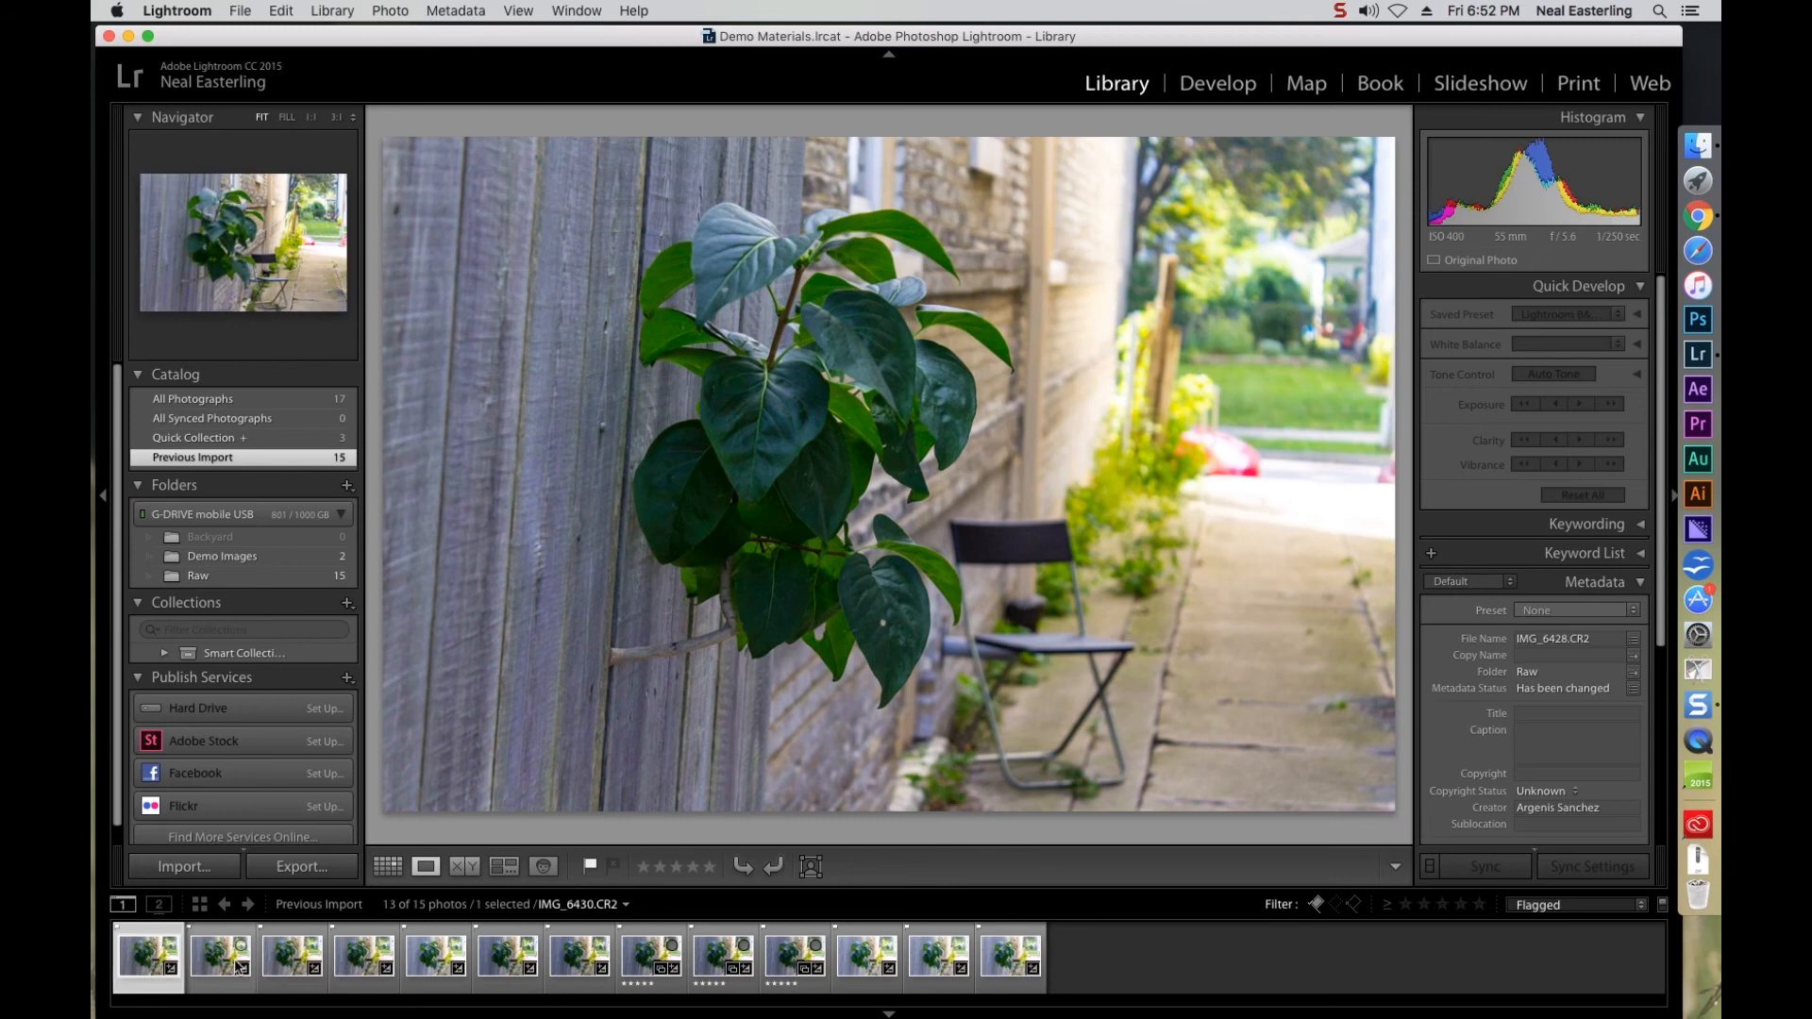
{"action": "left_click", "coordinate": [221, 958], "text": "shift"}
{"action": "left_click", "coordinate": [293, 958], "text": "shift"}
{"action": "left_click", "coordinate": [365, 958], "text": "shift"}
{"action": "left_click", "coordinate": [436, 958], "text": "shift"}
{"action": "left_click", "coordinate": [507, 958], "text": "shift"}
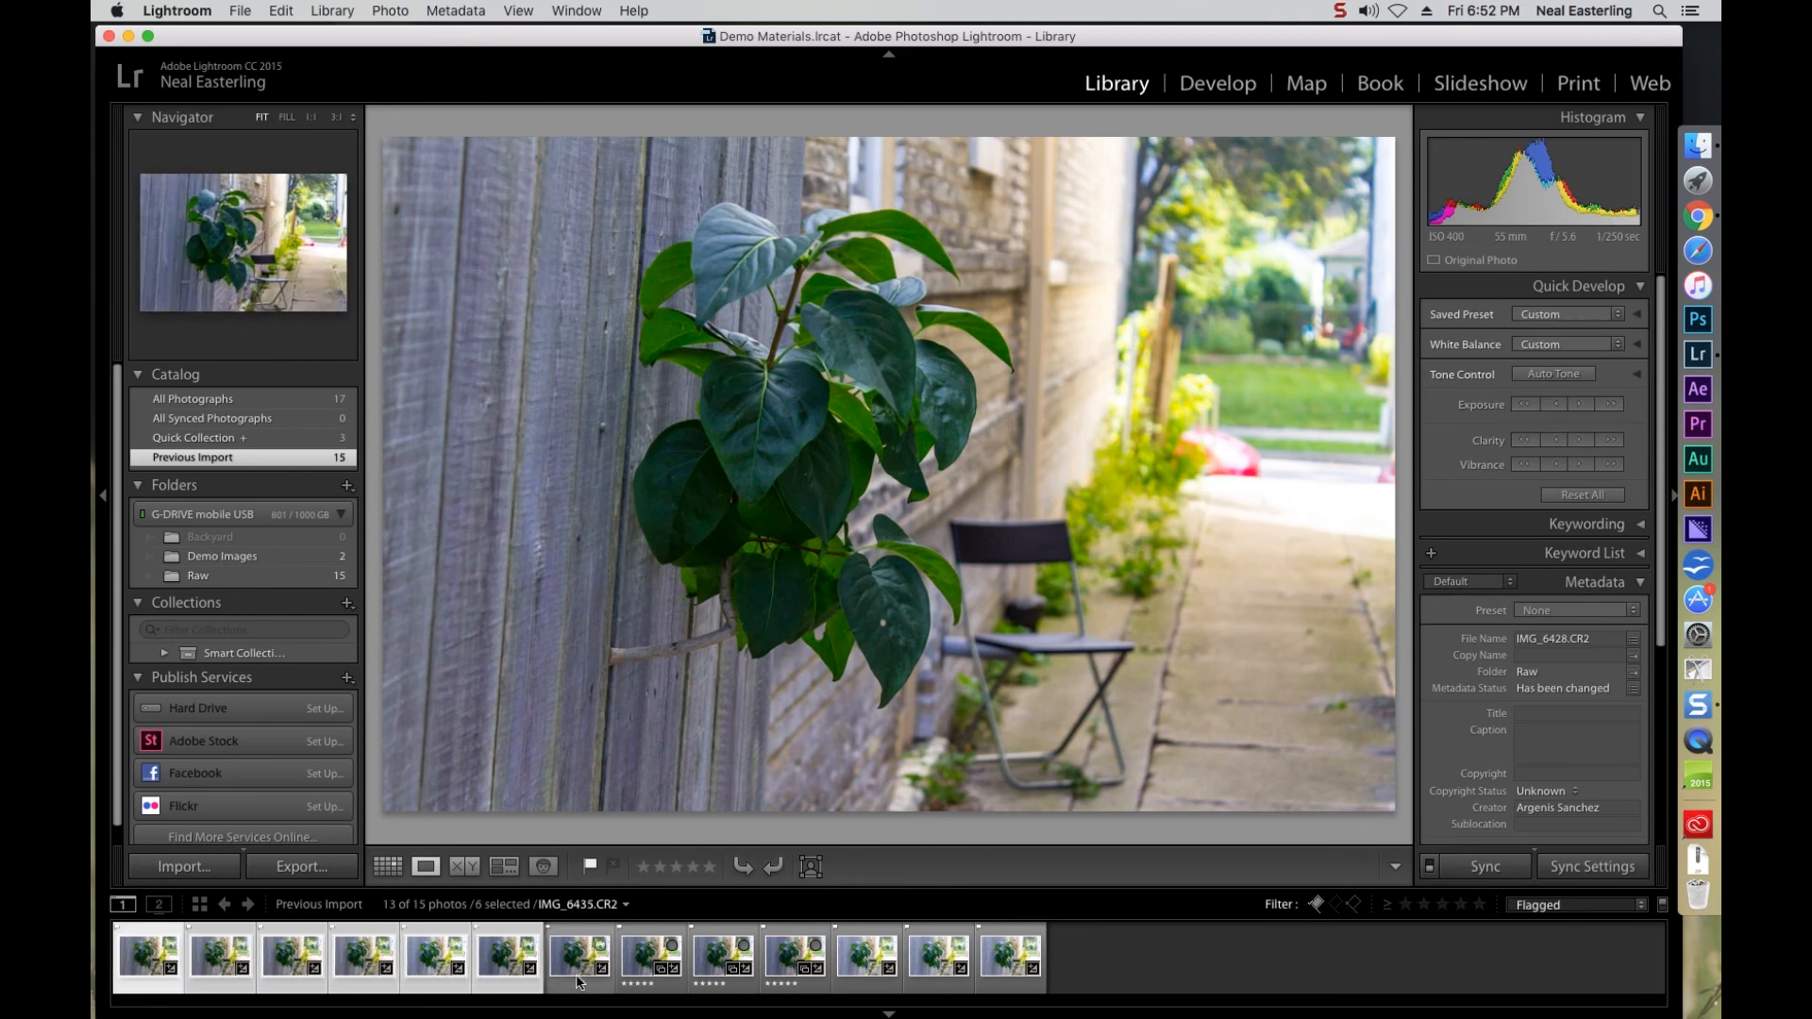
{"action": "left_click", "coordinate": [579, 958], "text": "shift"}
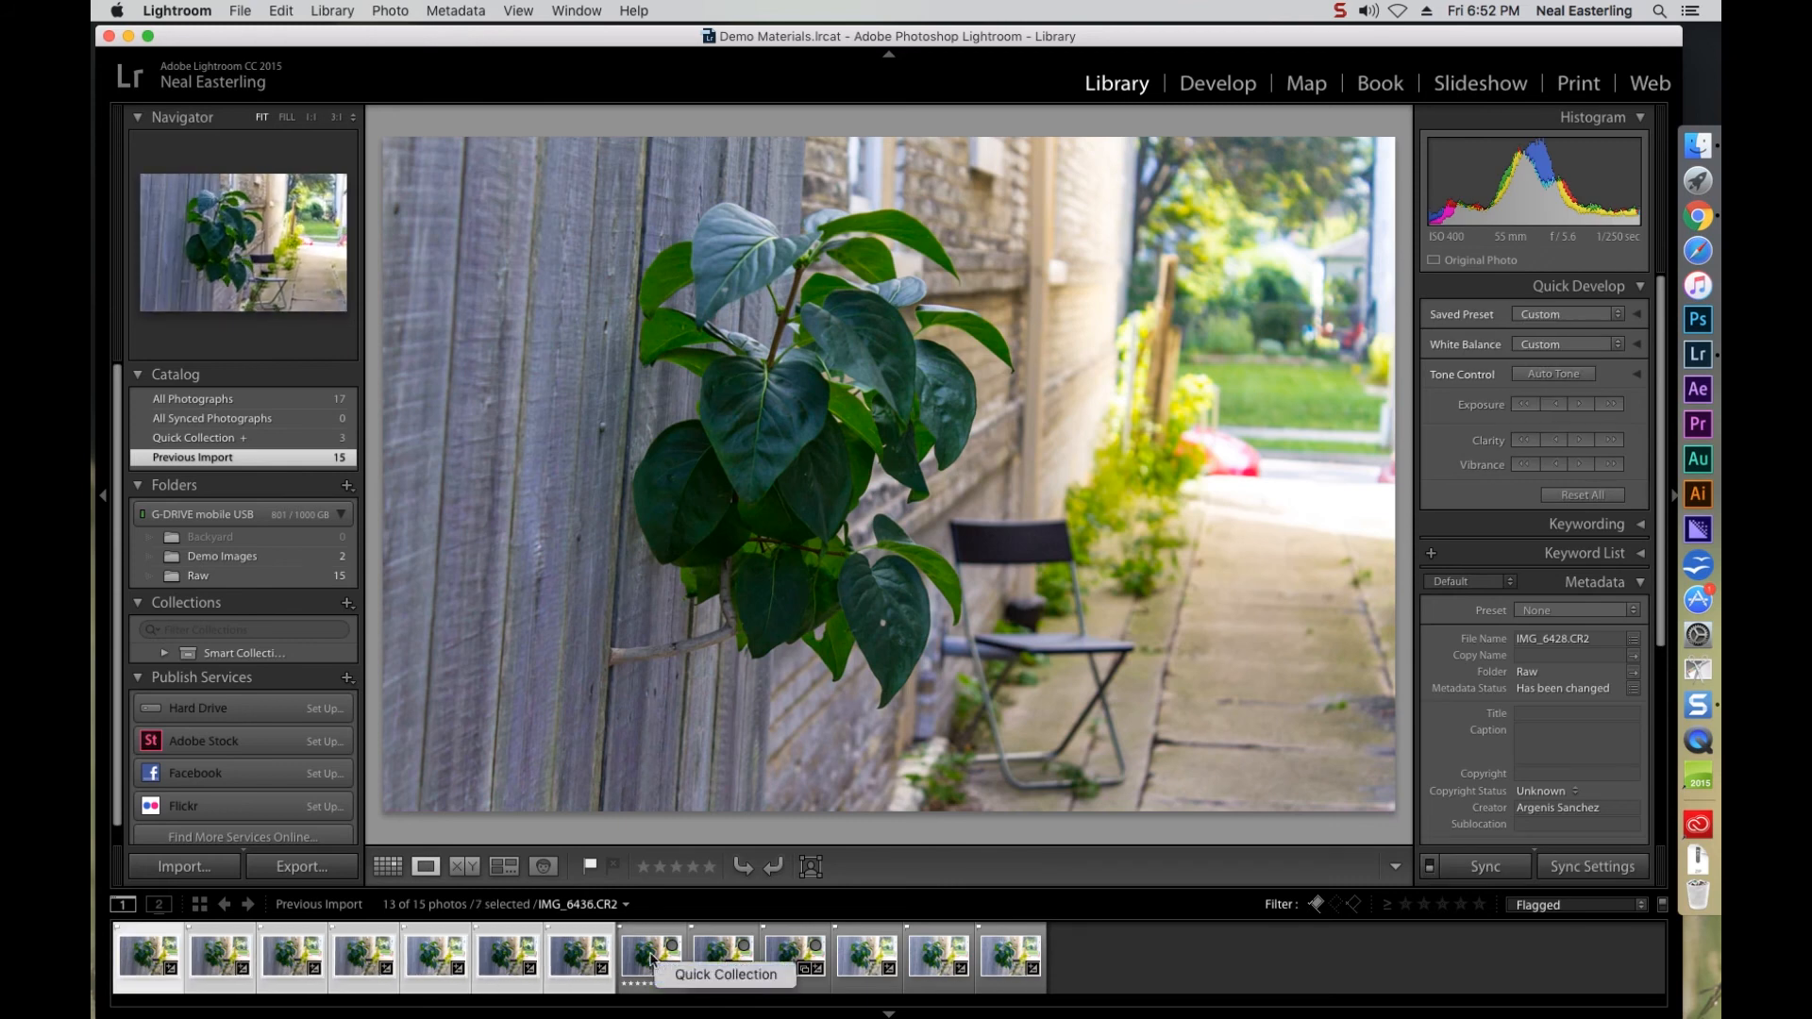
{"action": "left_click", "coordinate": [651, 958], "text": "shift"}
{"action": "left_click", "coordinate": [720, 956], "text": "shift"}
{"action": "left_click", "coordinate": [795, 958], "text": "shift"}
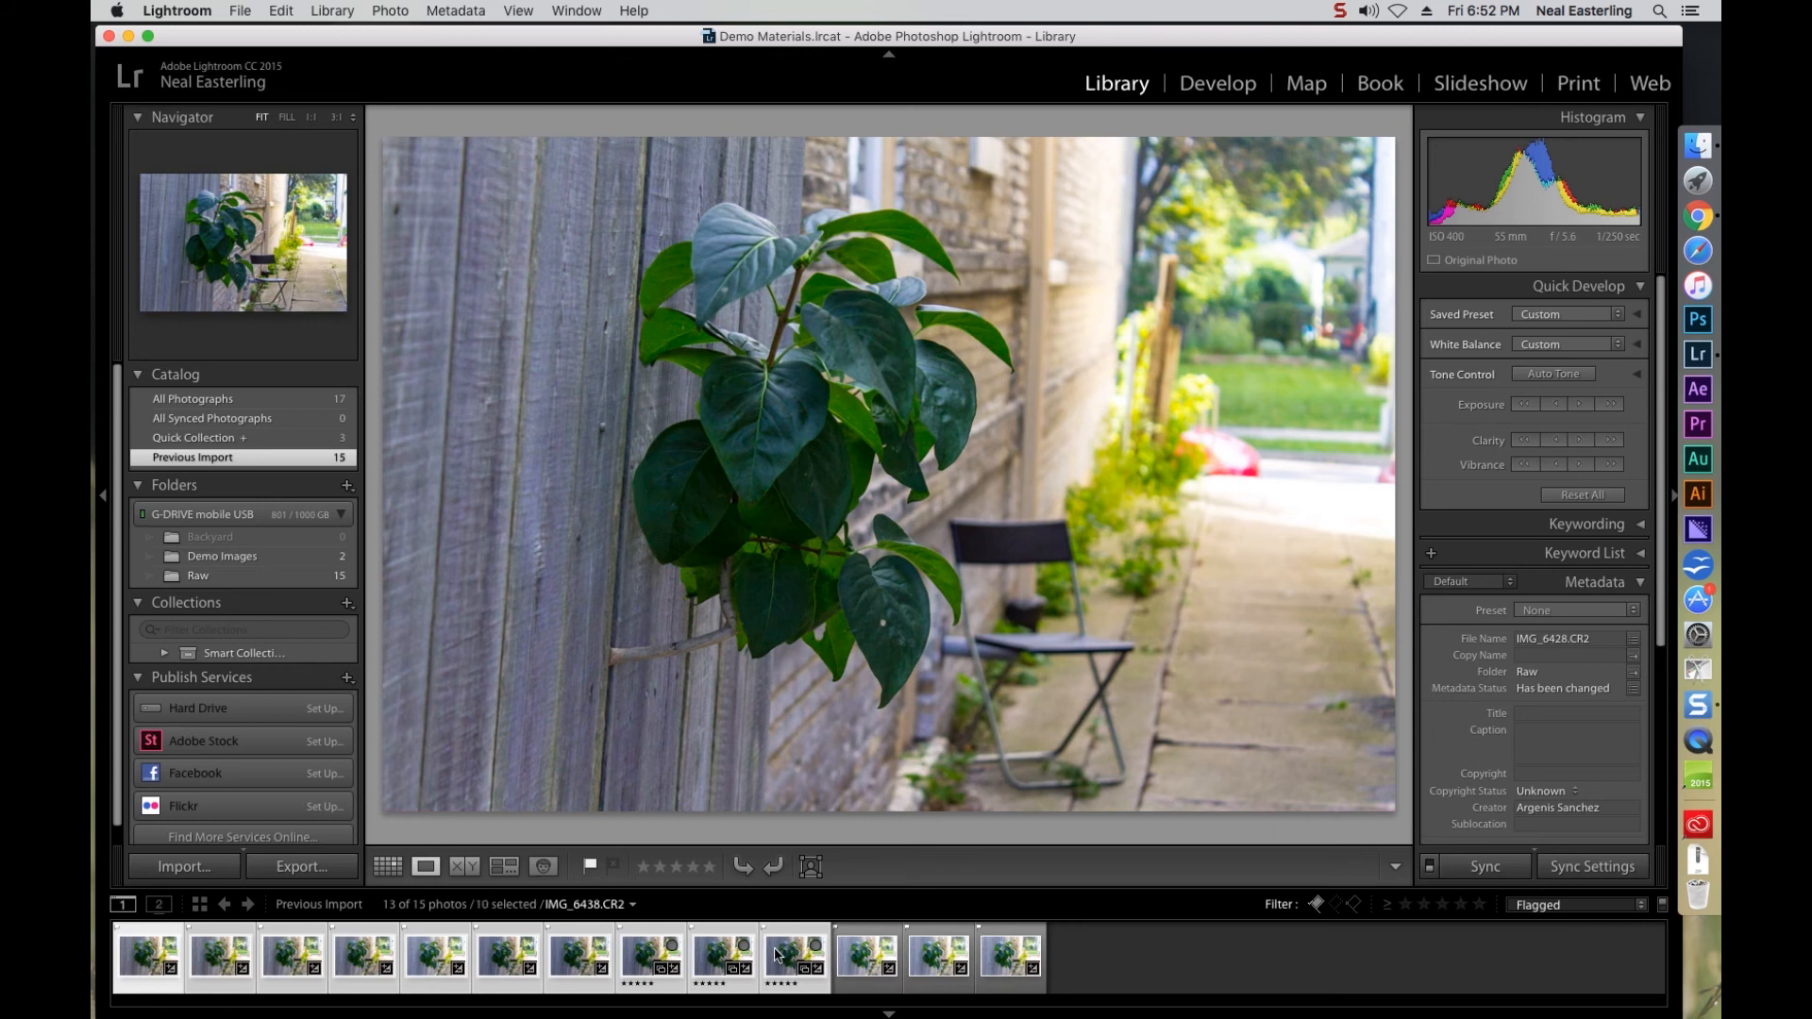
{"action": "left_click", "coordinate": [867, 959], "text": "shift"}
{"action": "left_click", "coordinate": [939, 958], "text": "shift"}
{"action": "left_click", "coordinate": [995, 964], "text": "shift"}
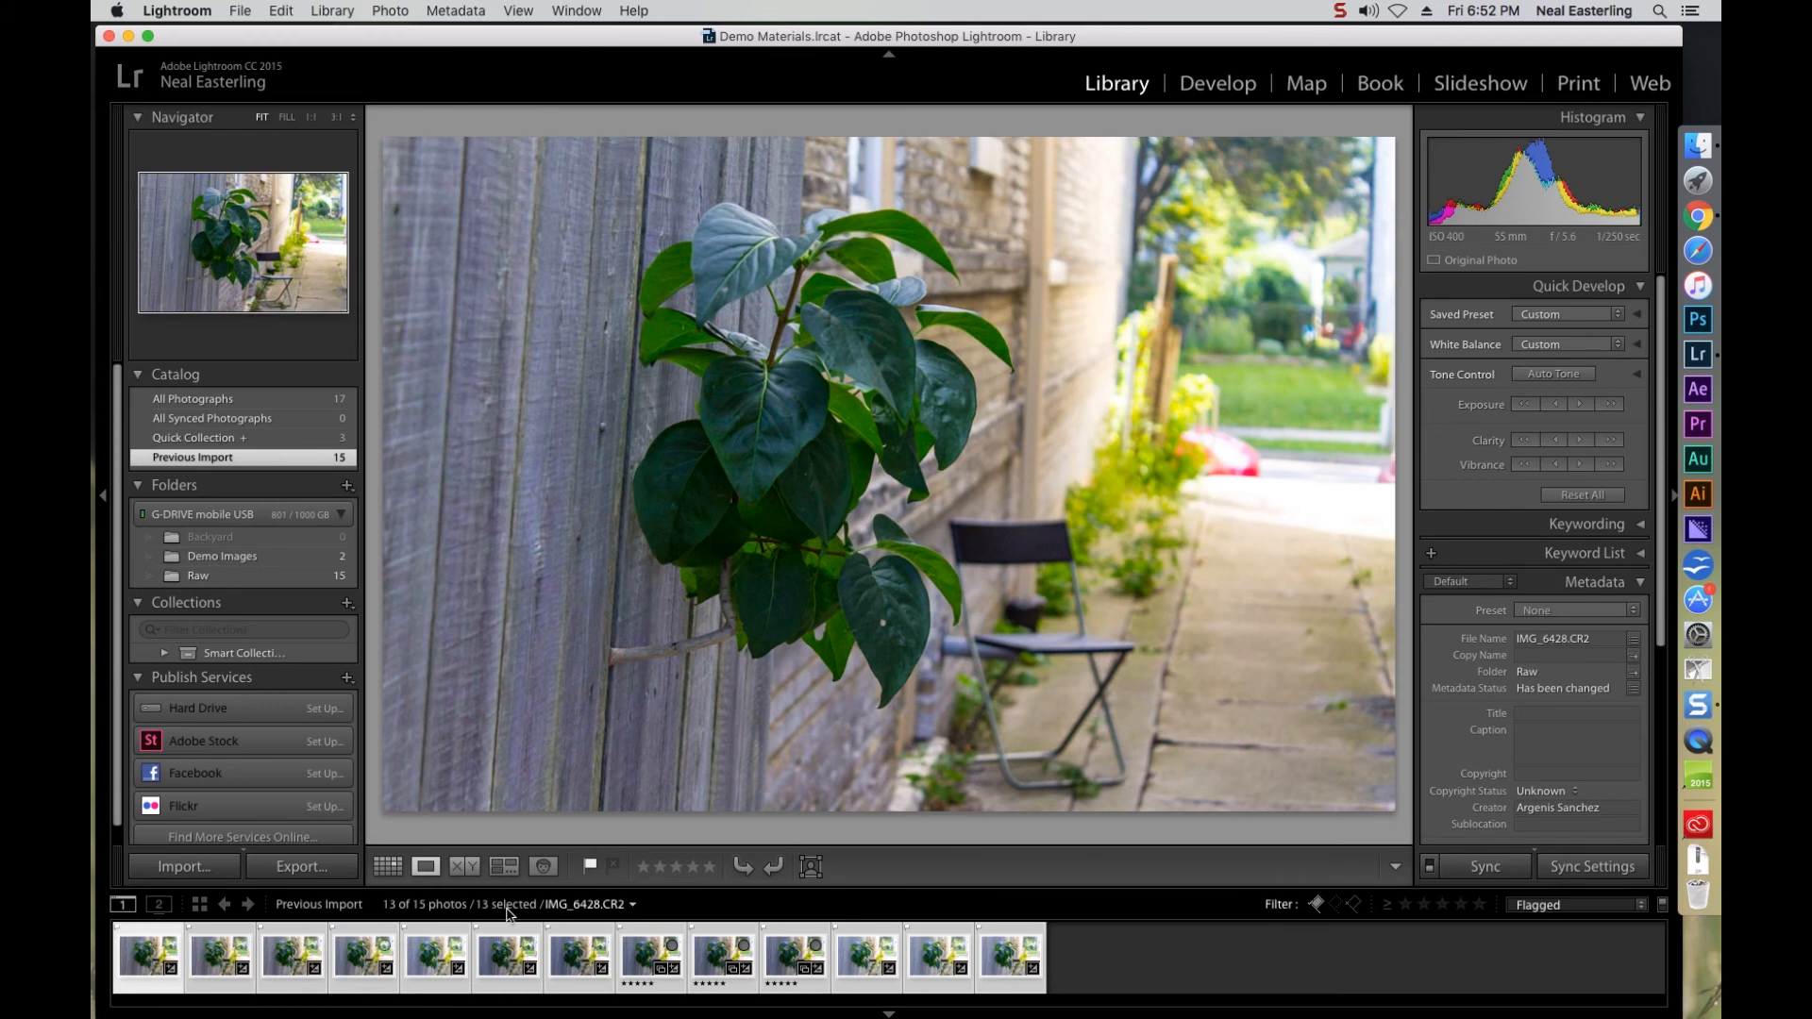
{"action": "left_click", "coordinate": [302, 866]}
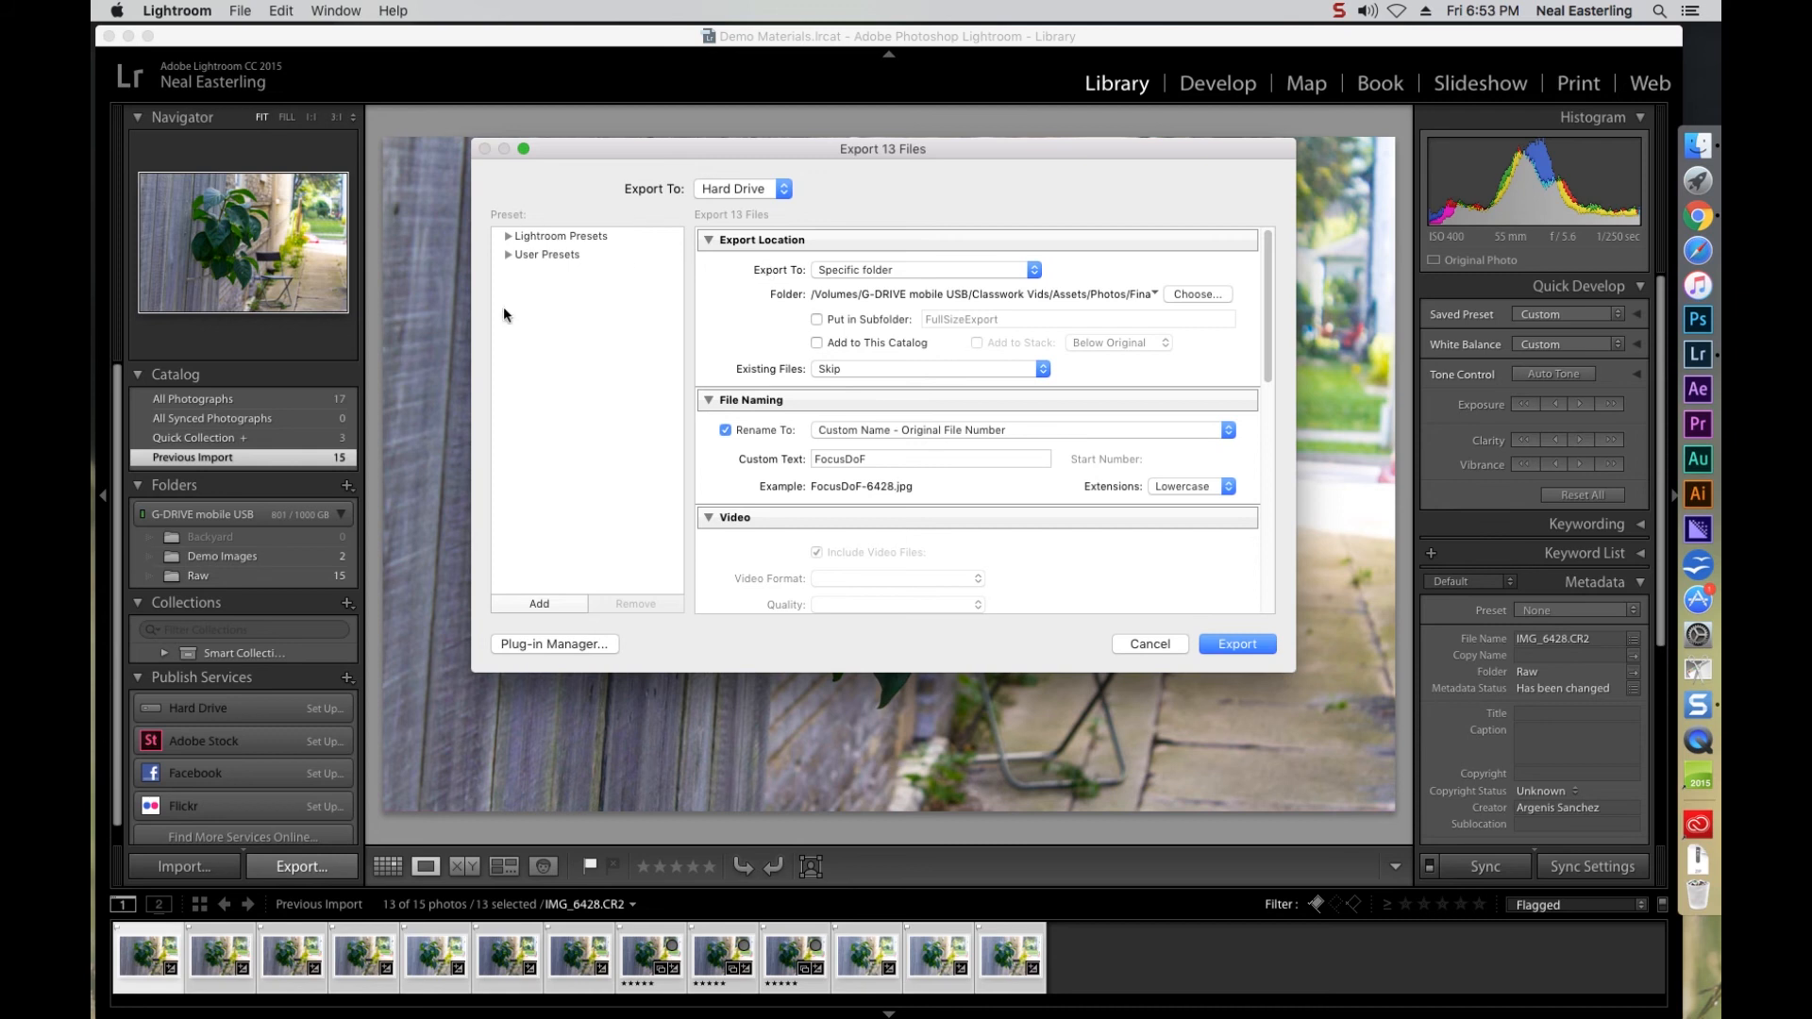
Go through the Lightroom export presets Burn Full-Sized JPEGs, Export to DNG and For Email, ending with For Email (Hard Drive)
{"action": "left_click", "coordinate": [508, 236]}
{"action": "left_click", "coordinate": [563, 256]}
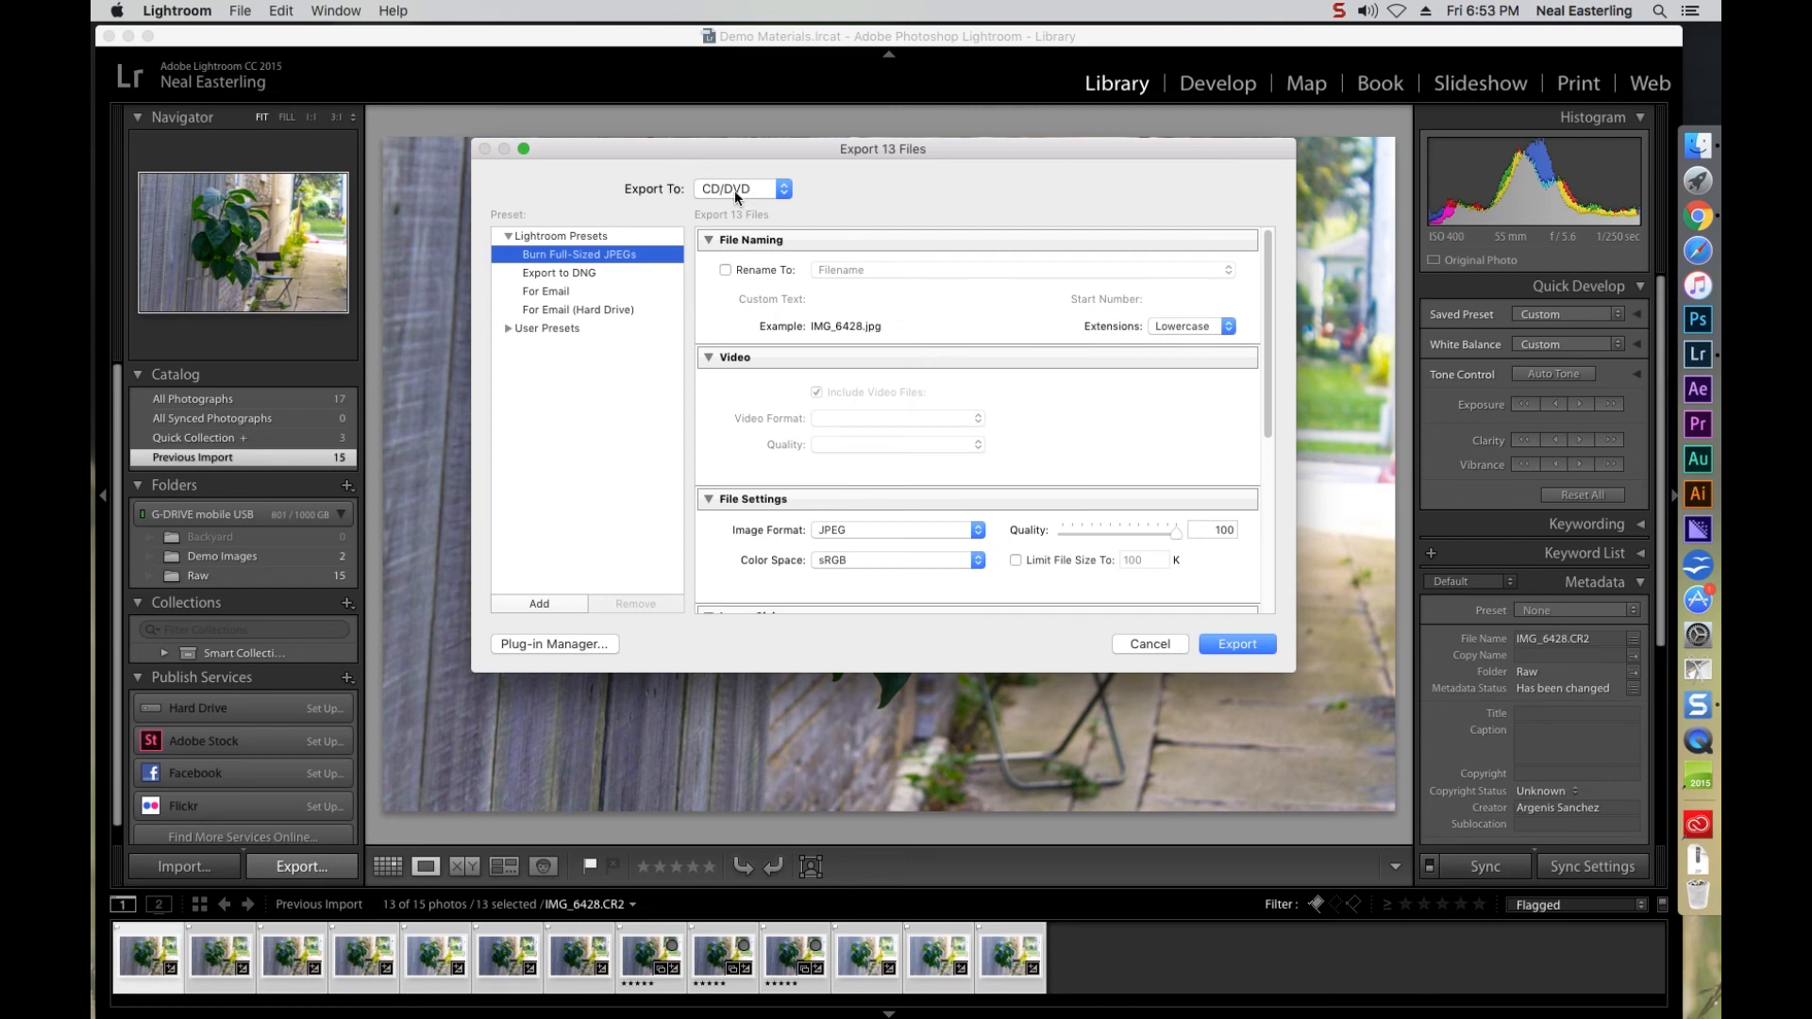
{"action": "left_click", "coordinate": [576, 275]}
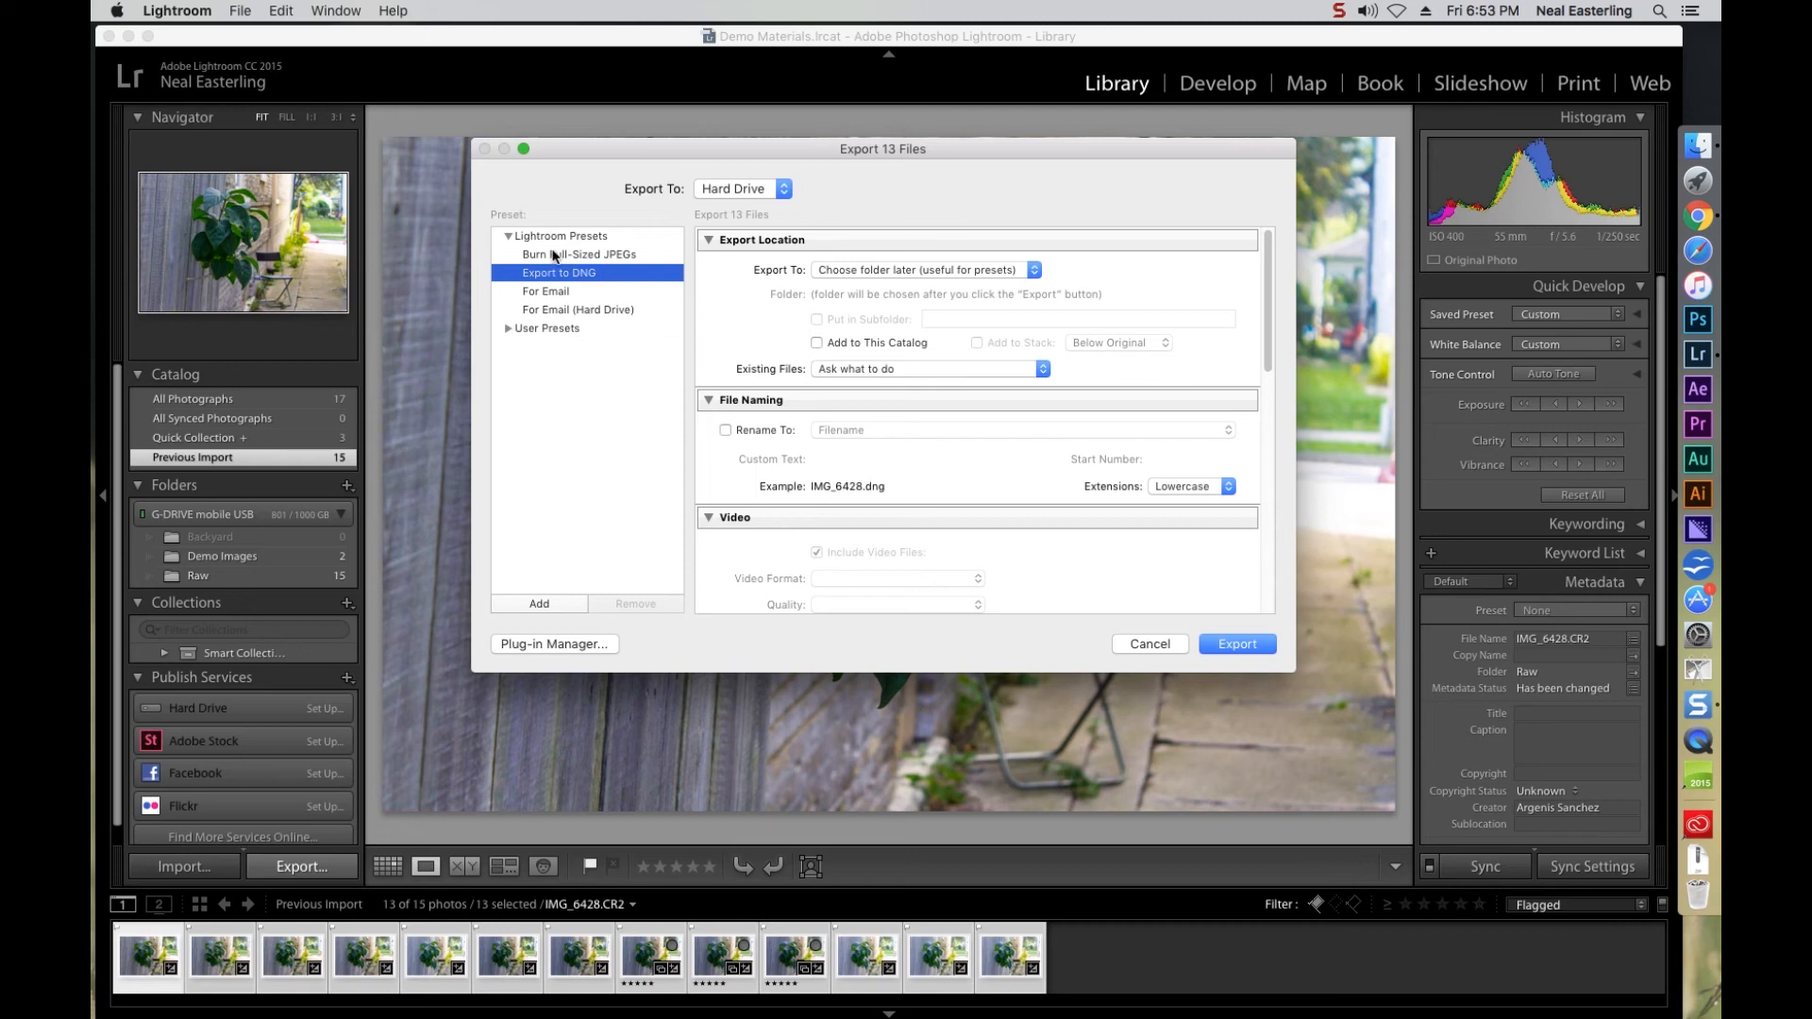
{"action": "left_click", "coordinate": [559, 292]}
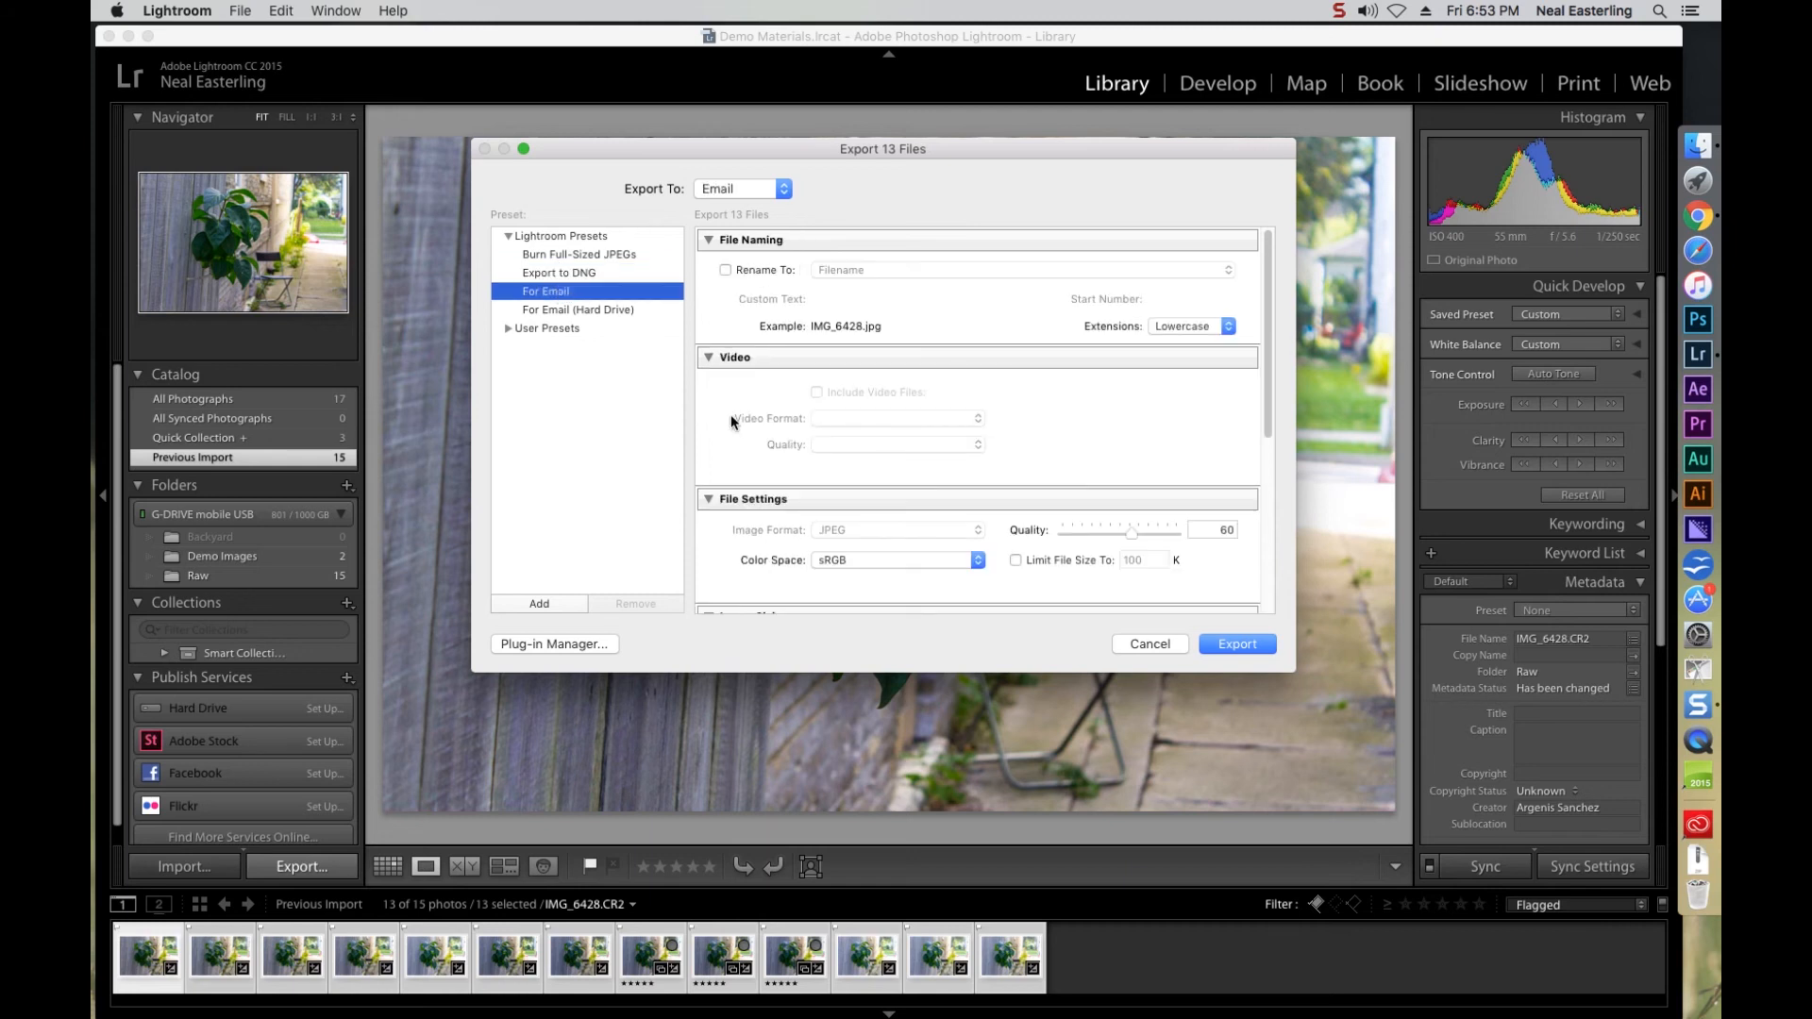
{"action": "left_click", "coordinate": [558, 309]}
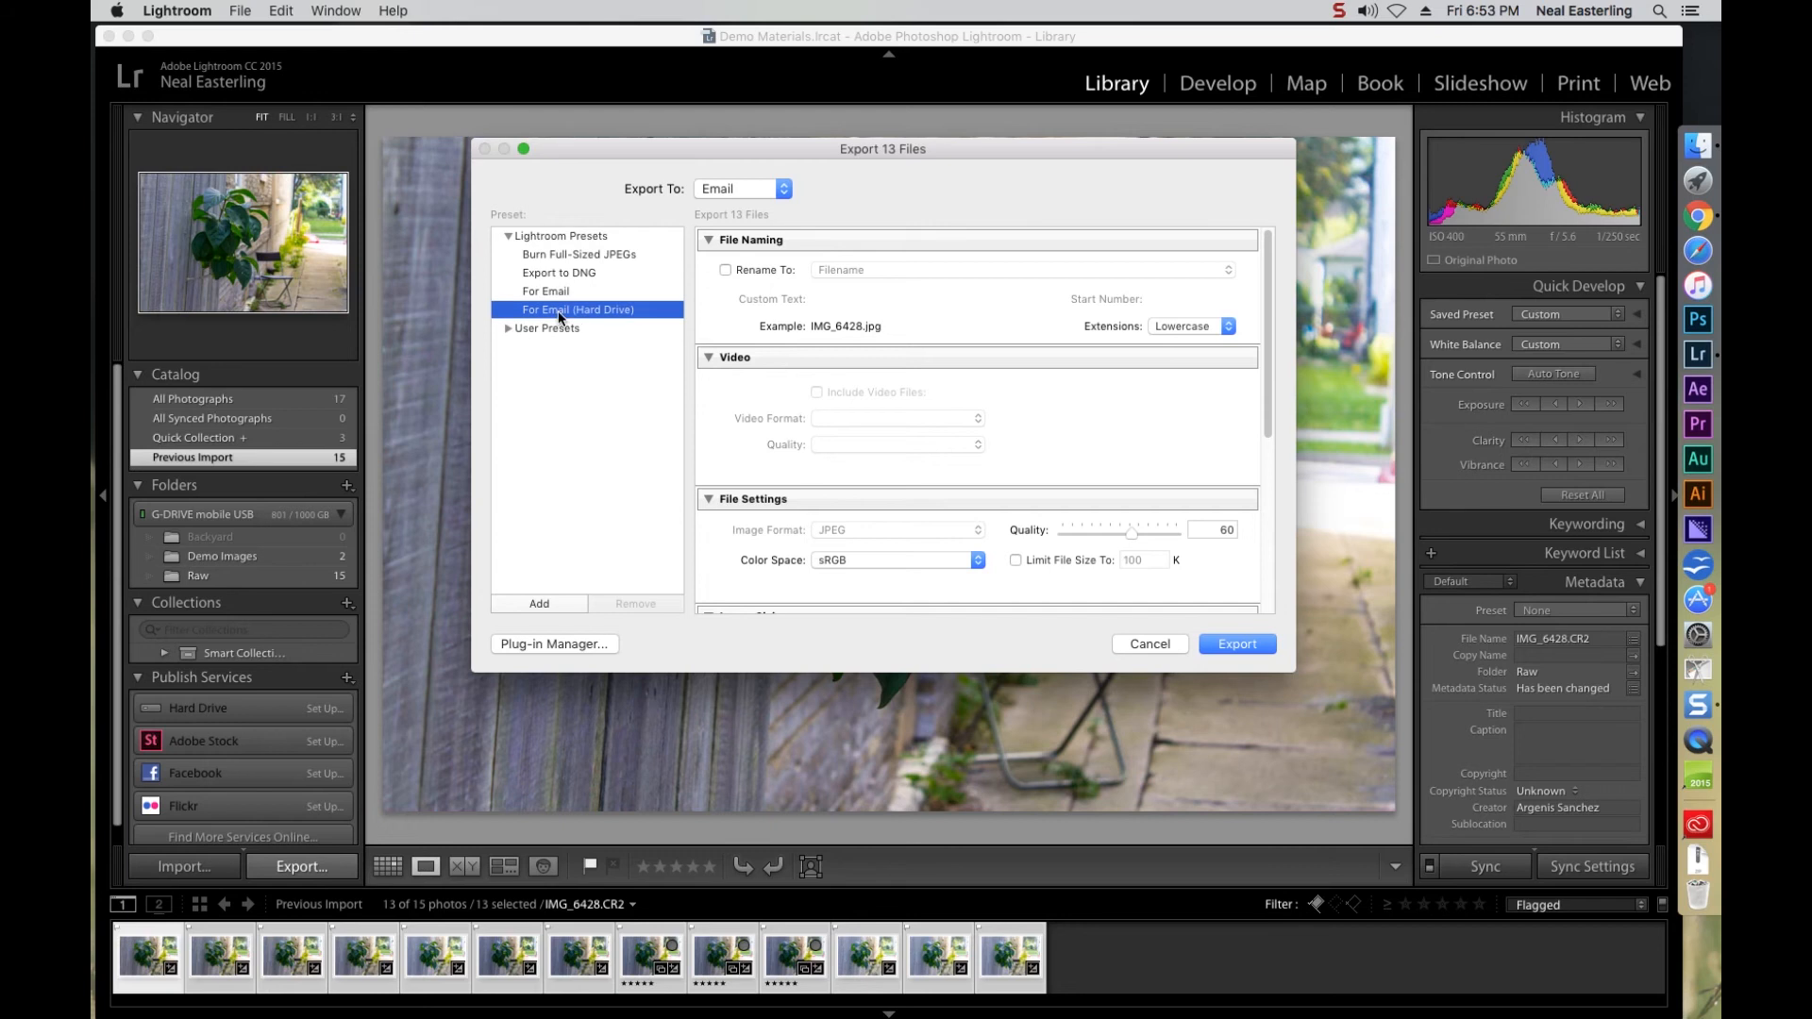
{"action": "left_click", "coordinate": [510, 238]}
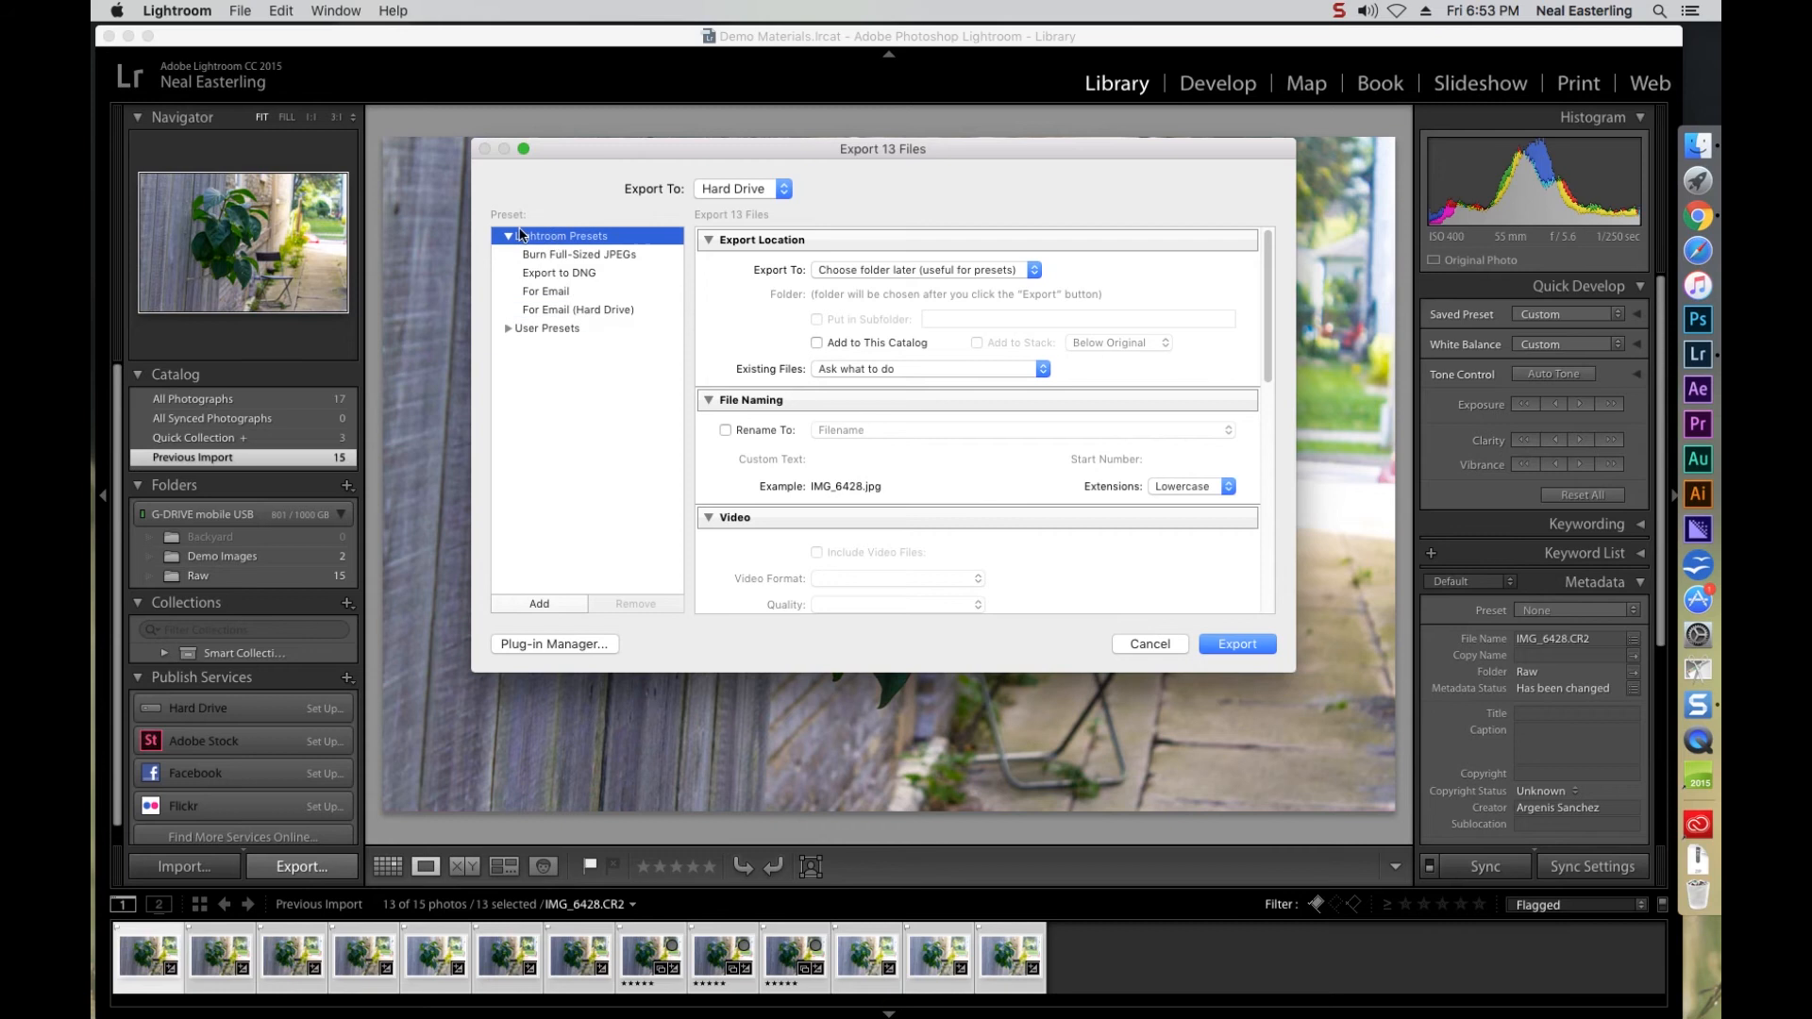
{"action": "left_click", "coordinate": [508, 237]}
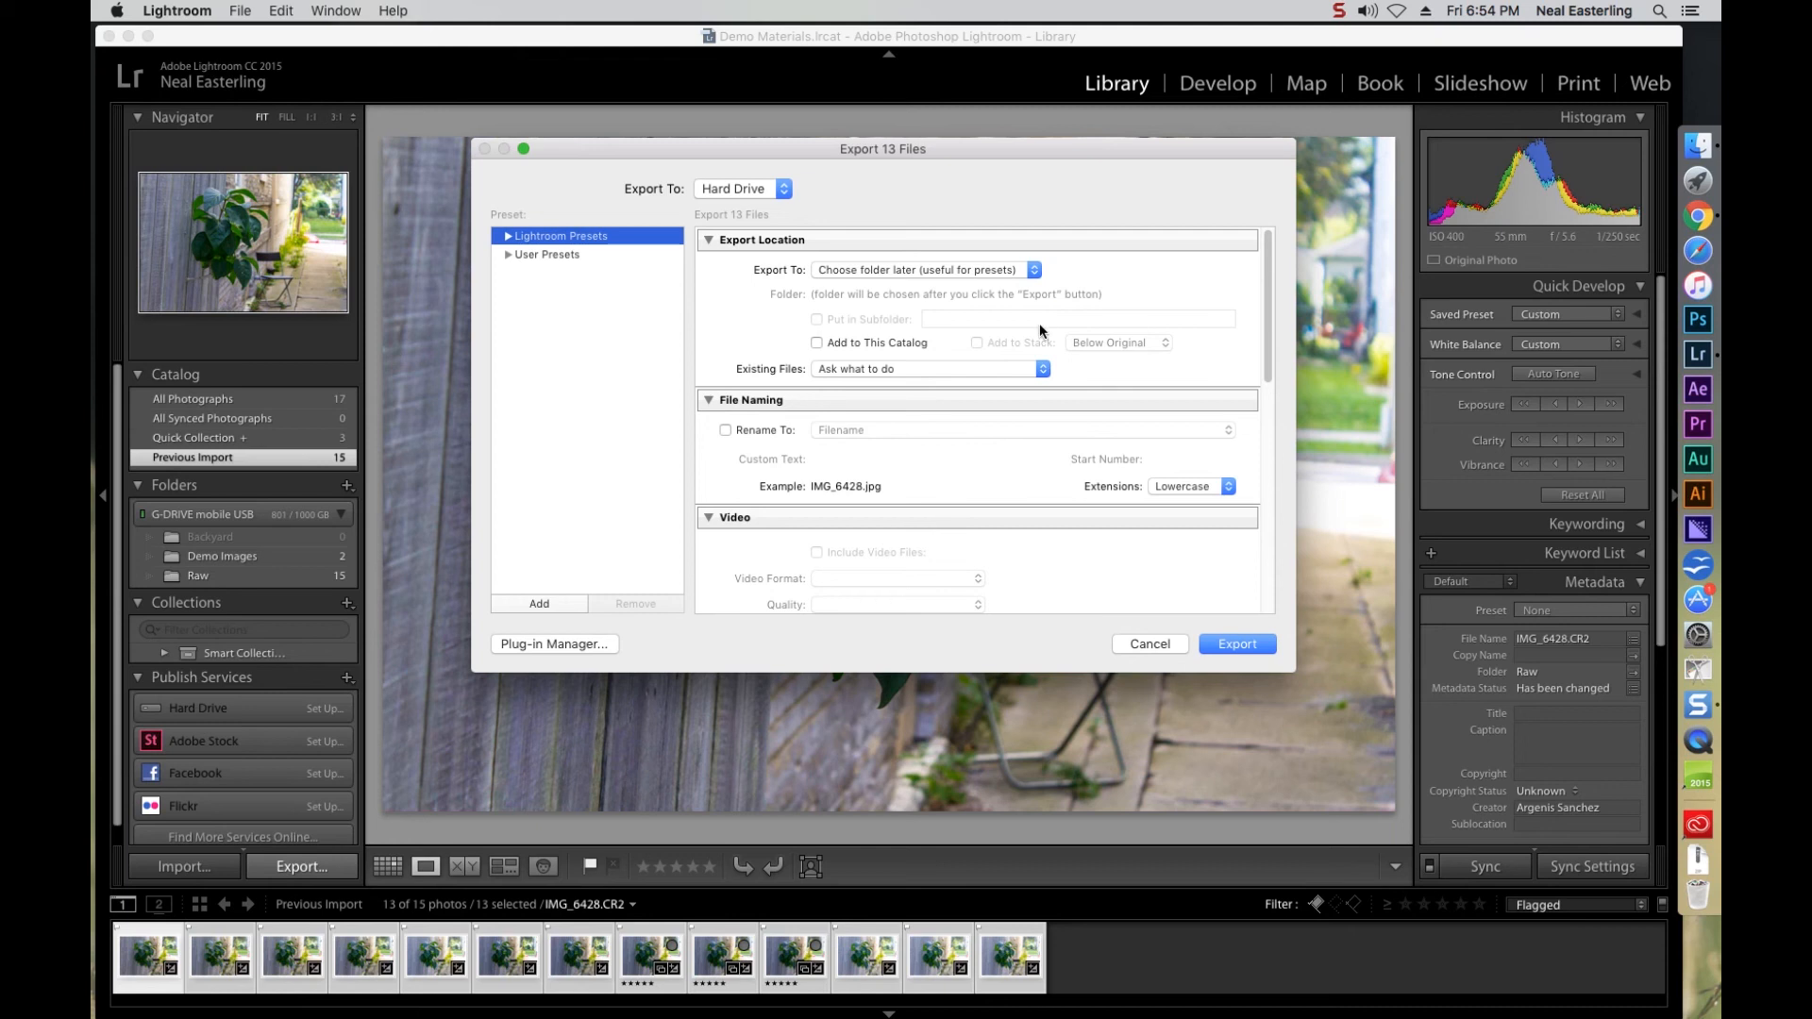
Set the export location to a specific folder and browse to Classwork Vids on the G-DRIVE mobile USB drive
{"action": "left_click", "coordinate": [1034, 272]}
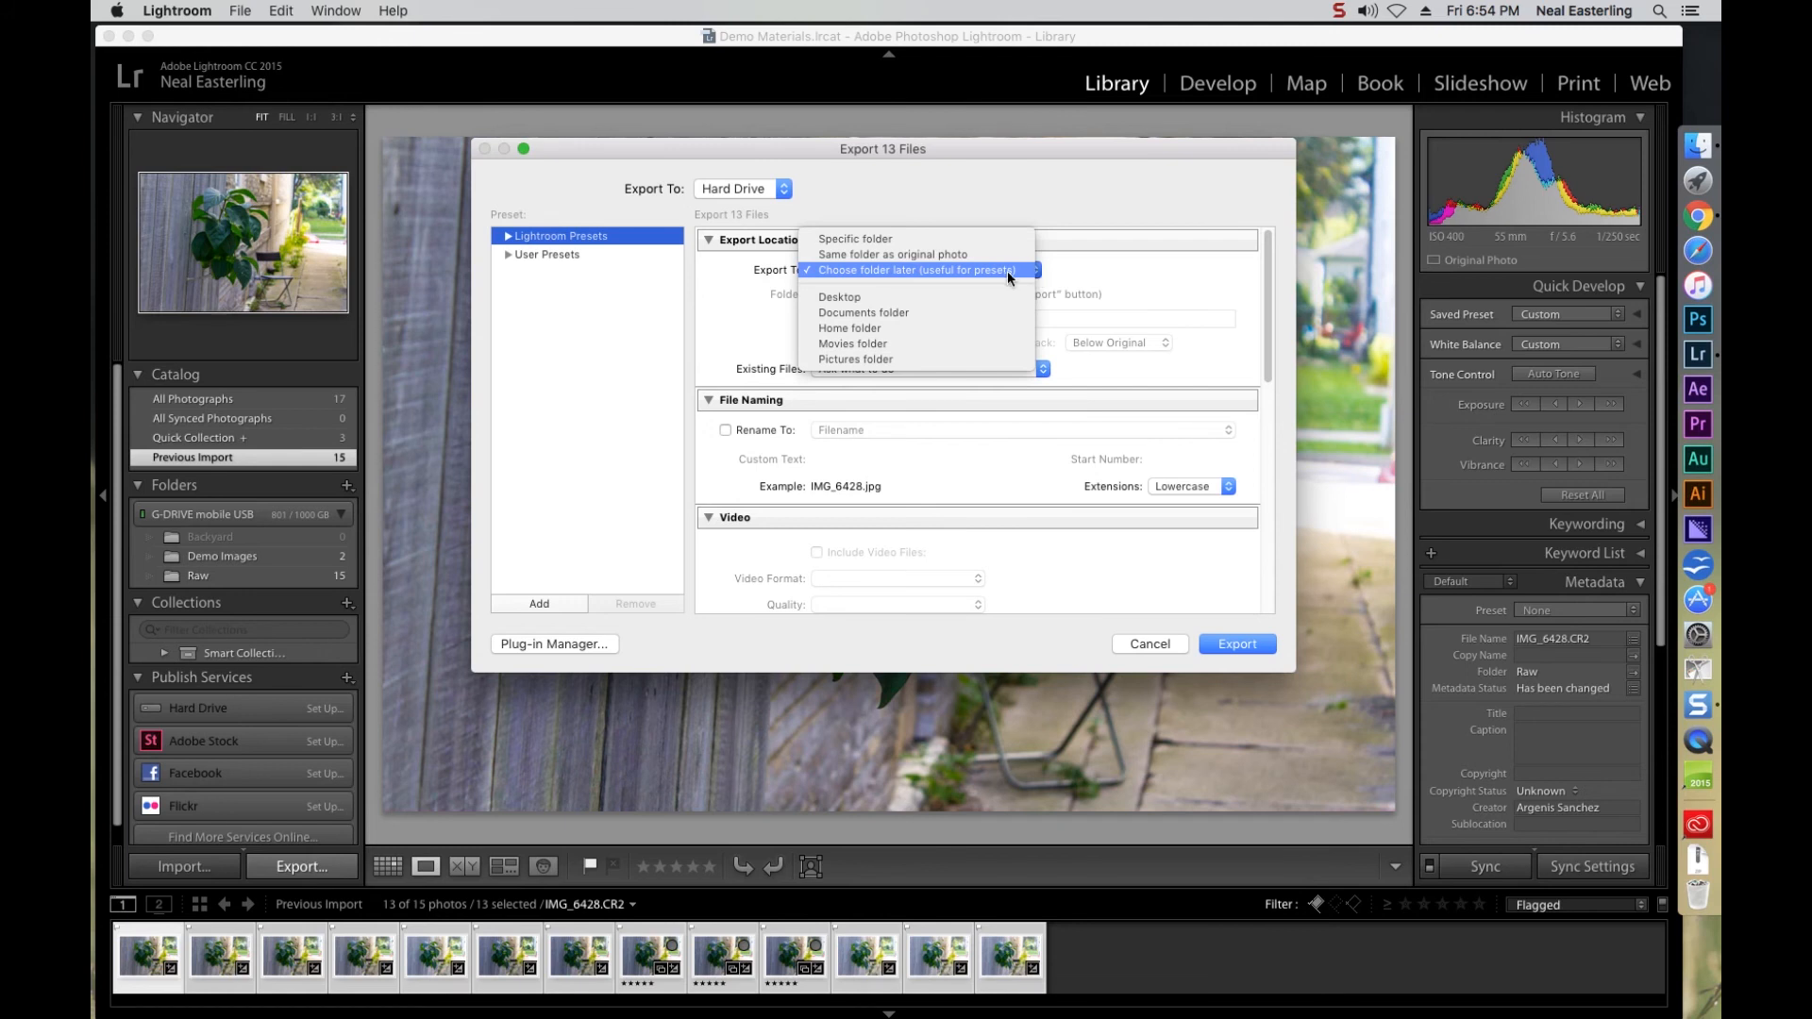
{"action": "left_click", "coordinate": [919, 240]}
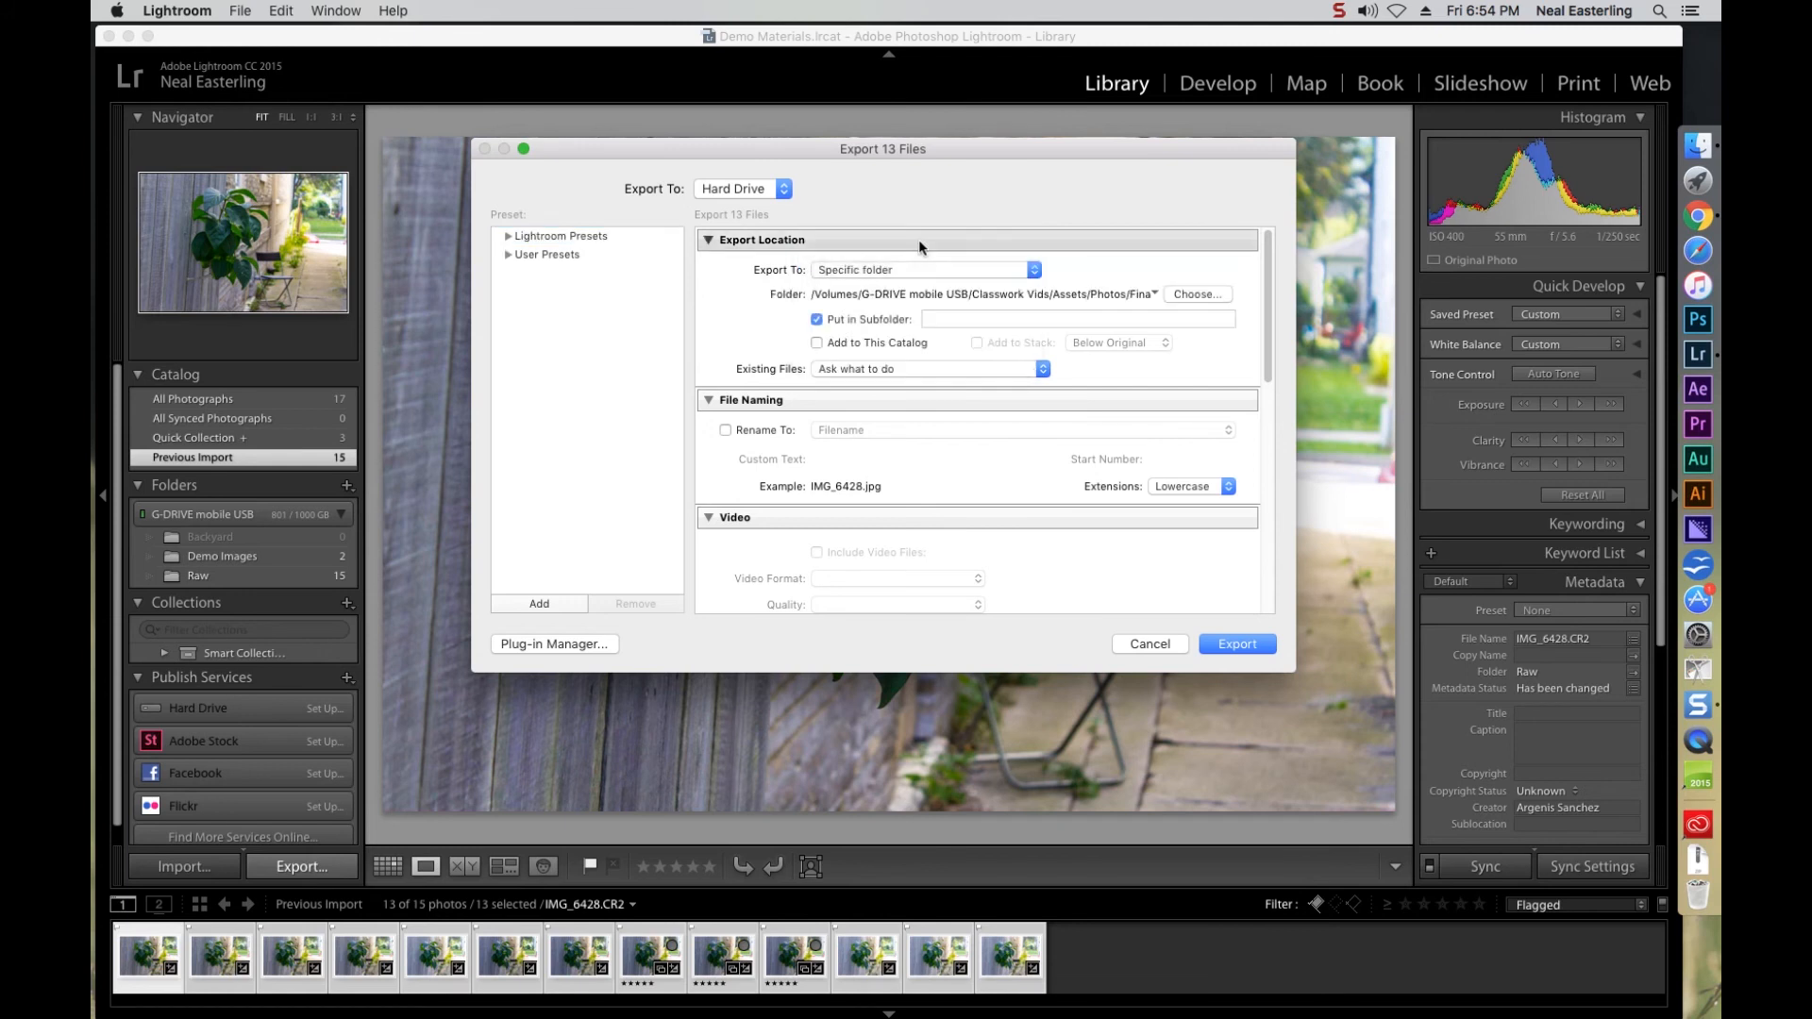
{"action": "left_click", "coordinate": [1196, 295]}
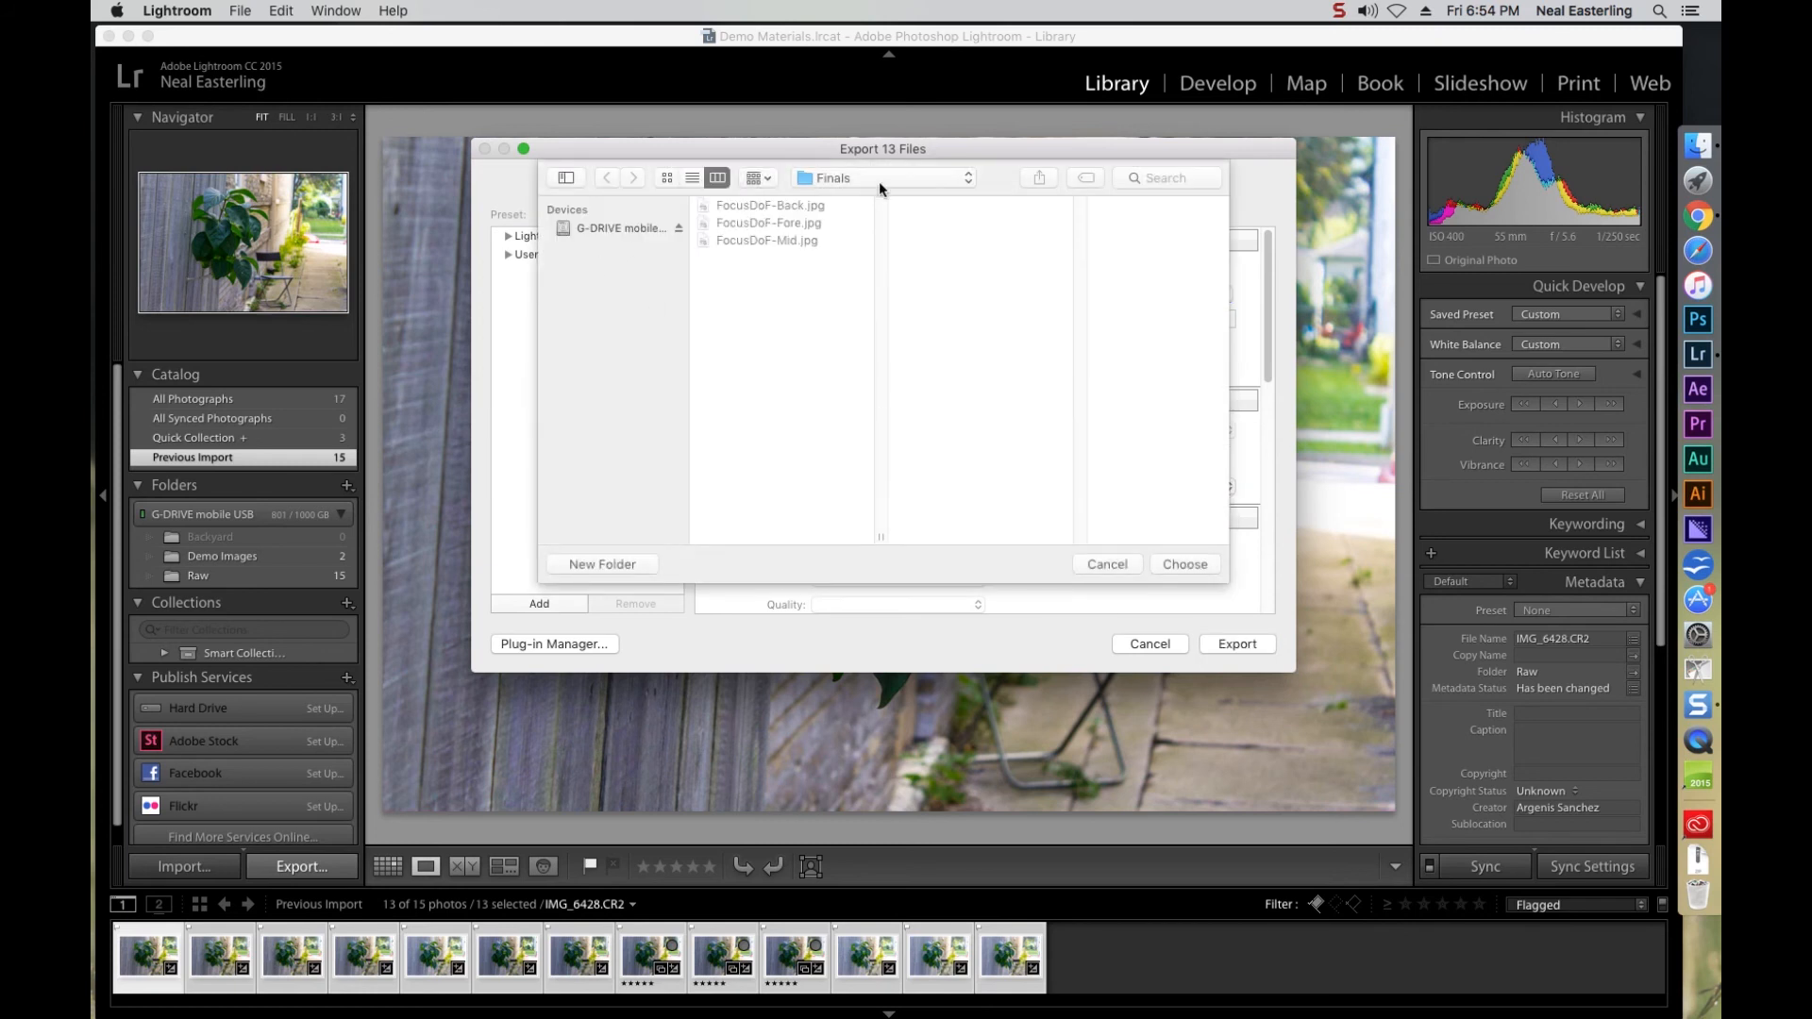
{"action": "left_click", "coordinate": [957, 179]}
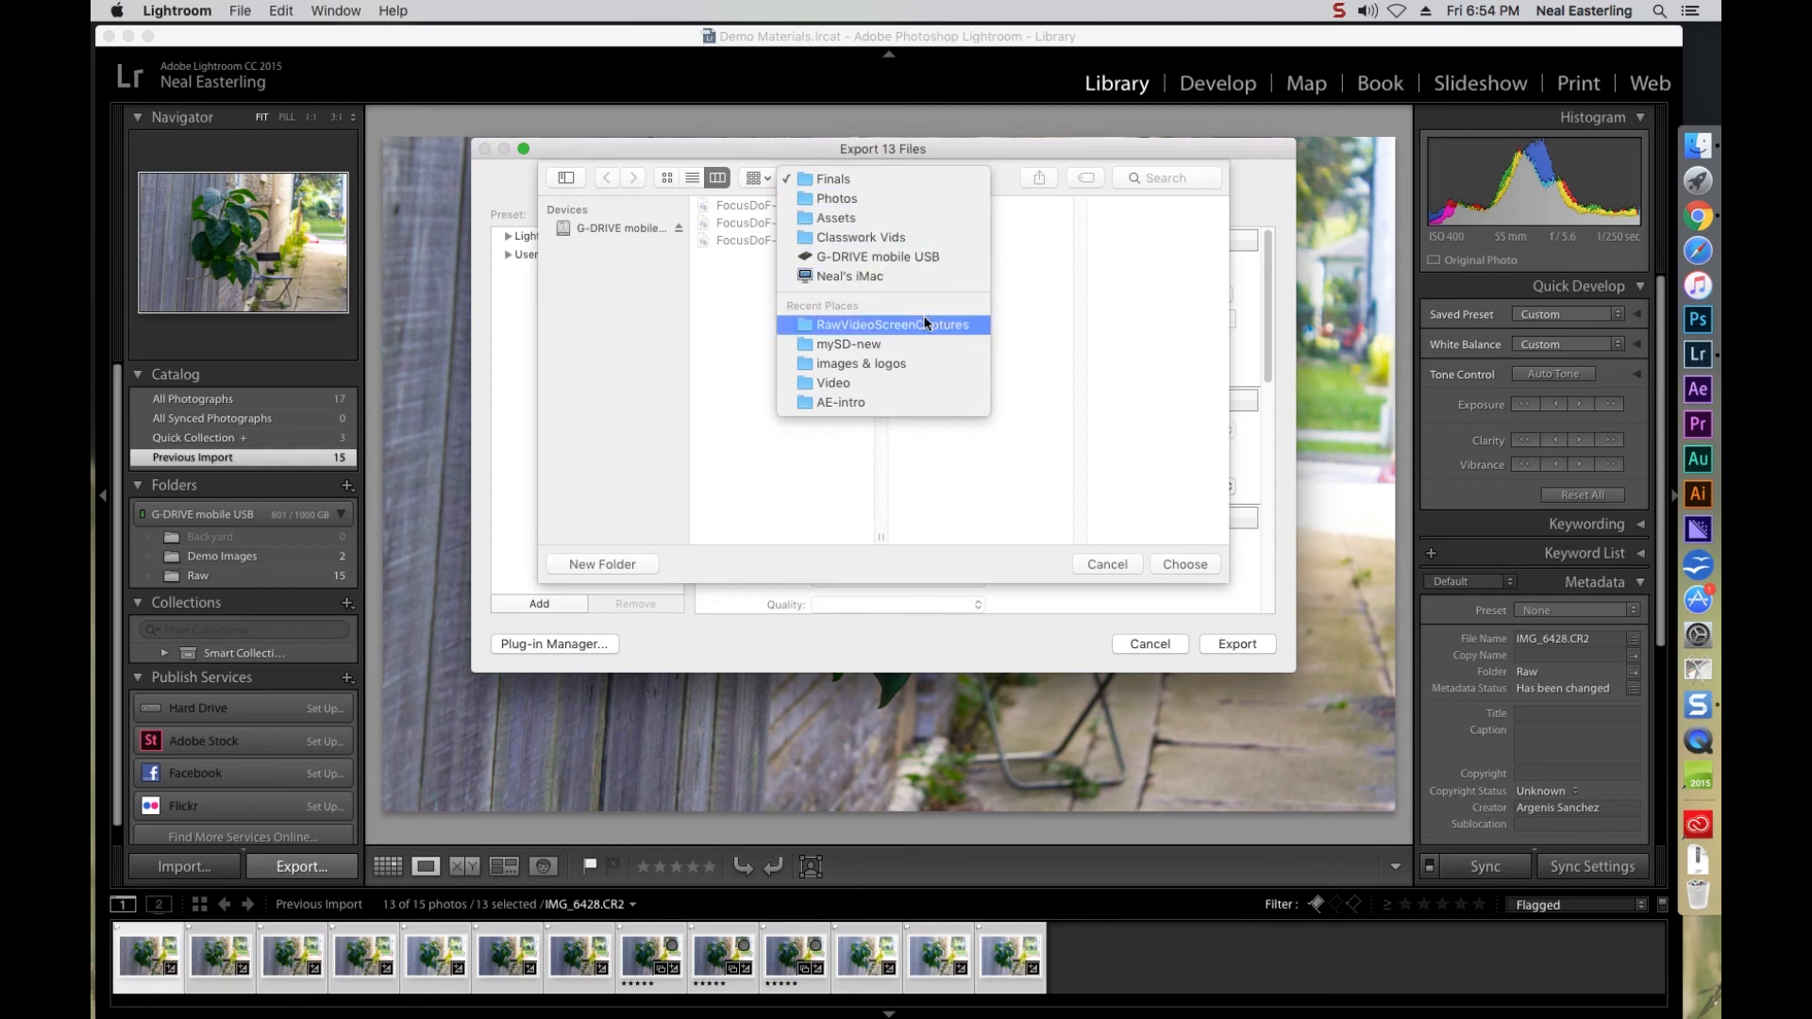
{"action": "left_click", "coordinate": [862, 323]}
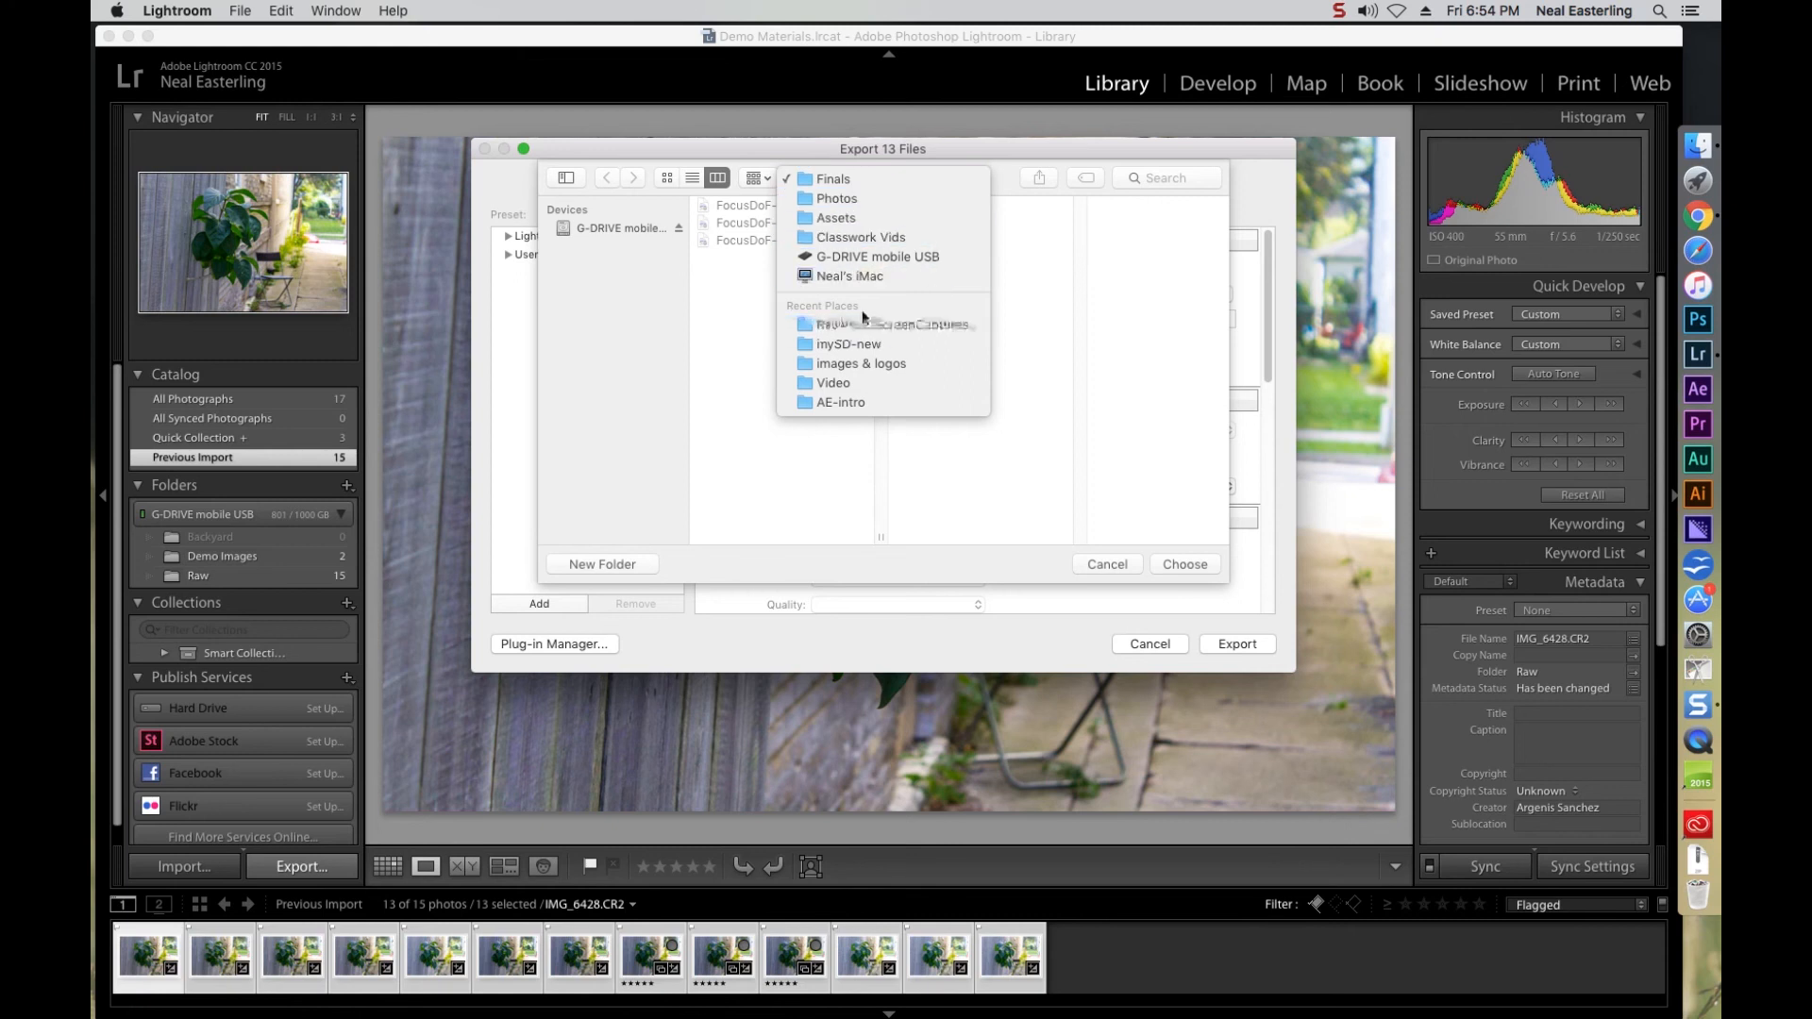
{"action": "left_click", "coordinate": [860, 260]}
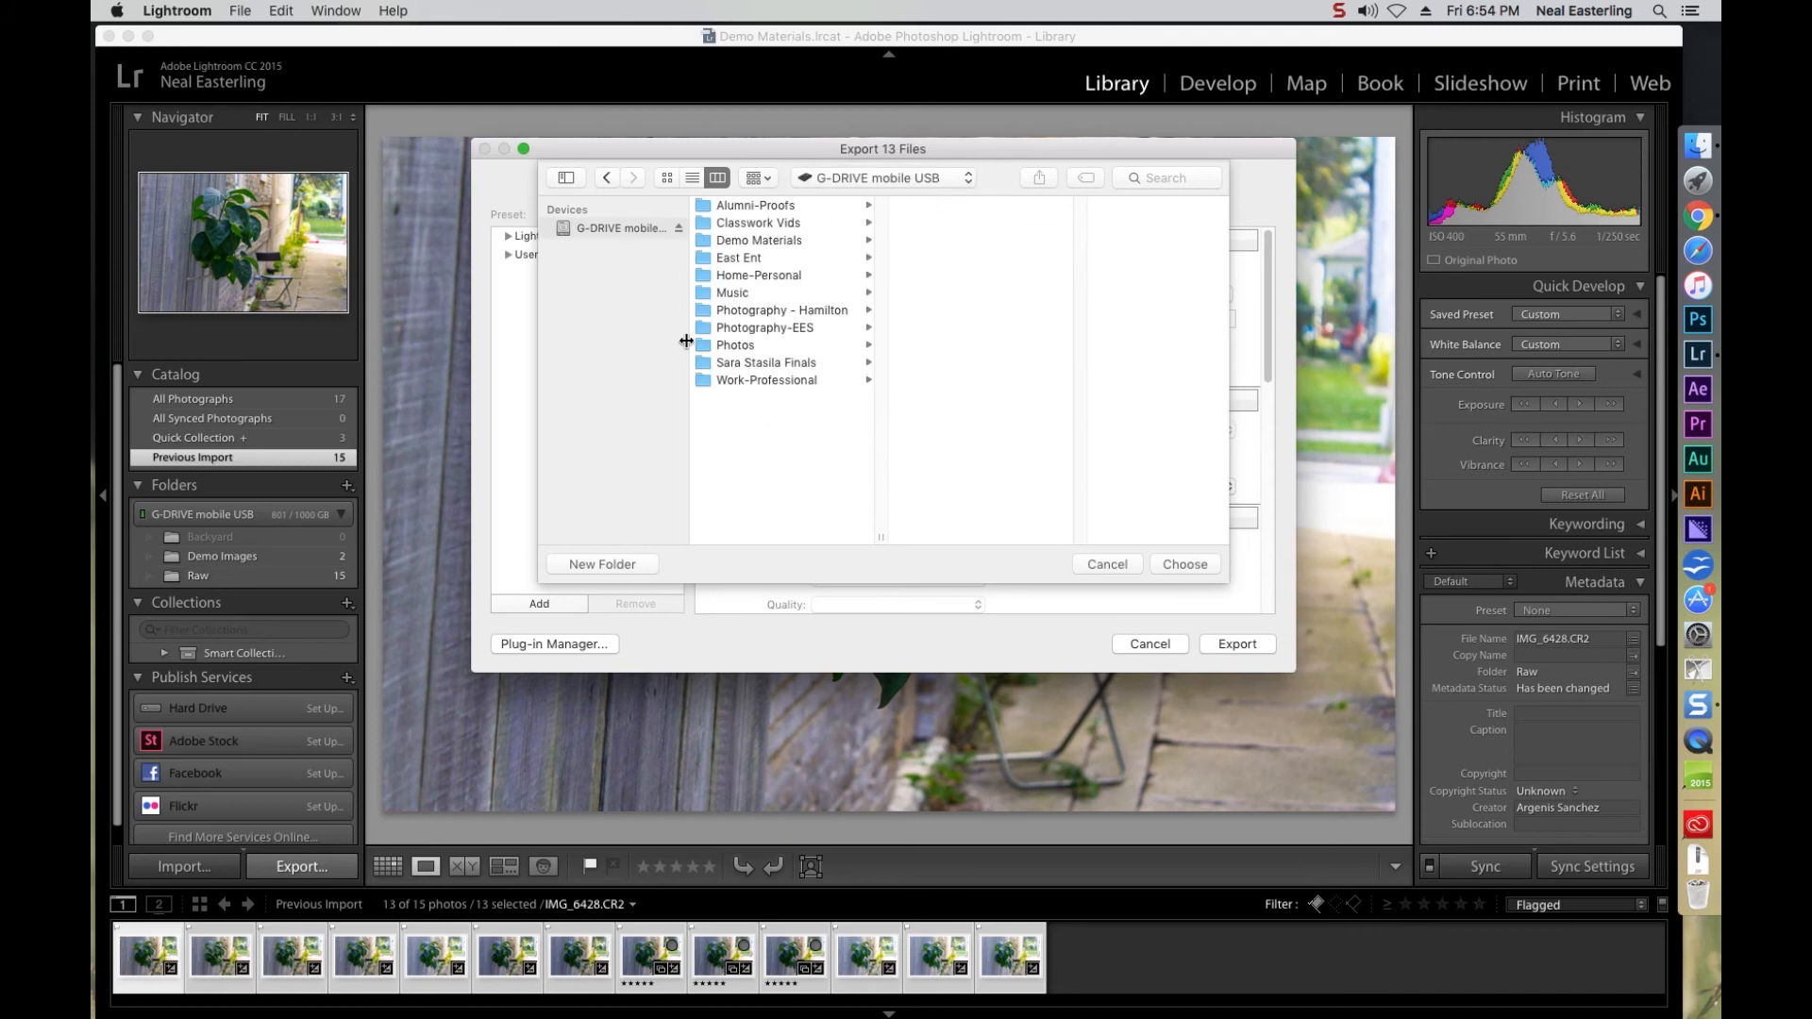
{"action": "left_click", "coordinate": [758, 227]}
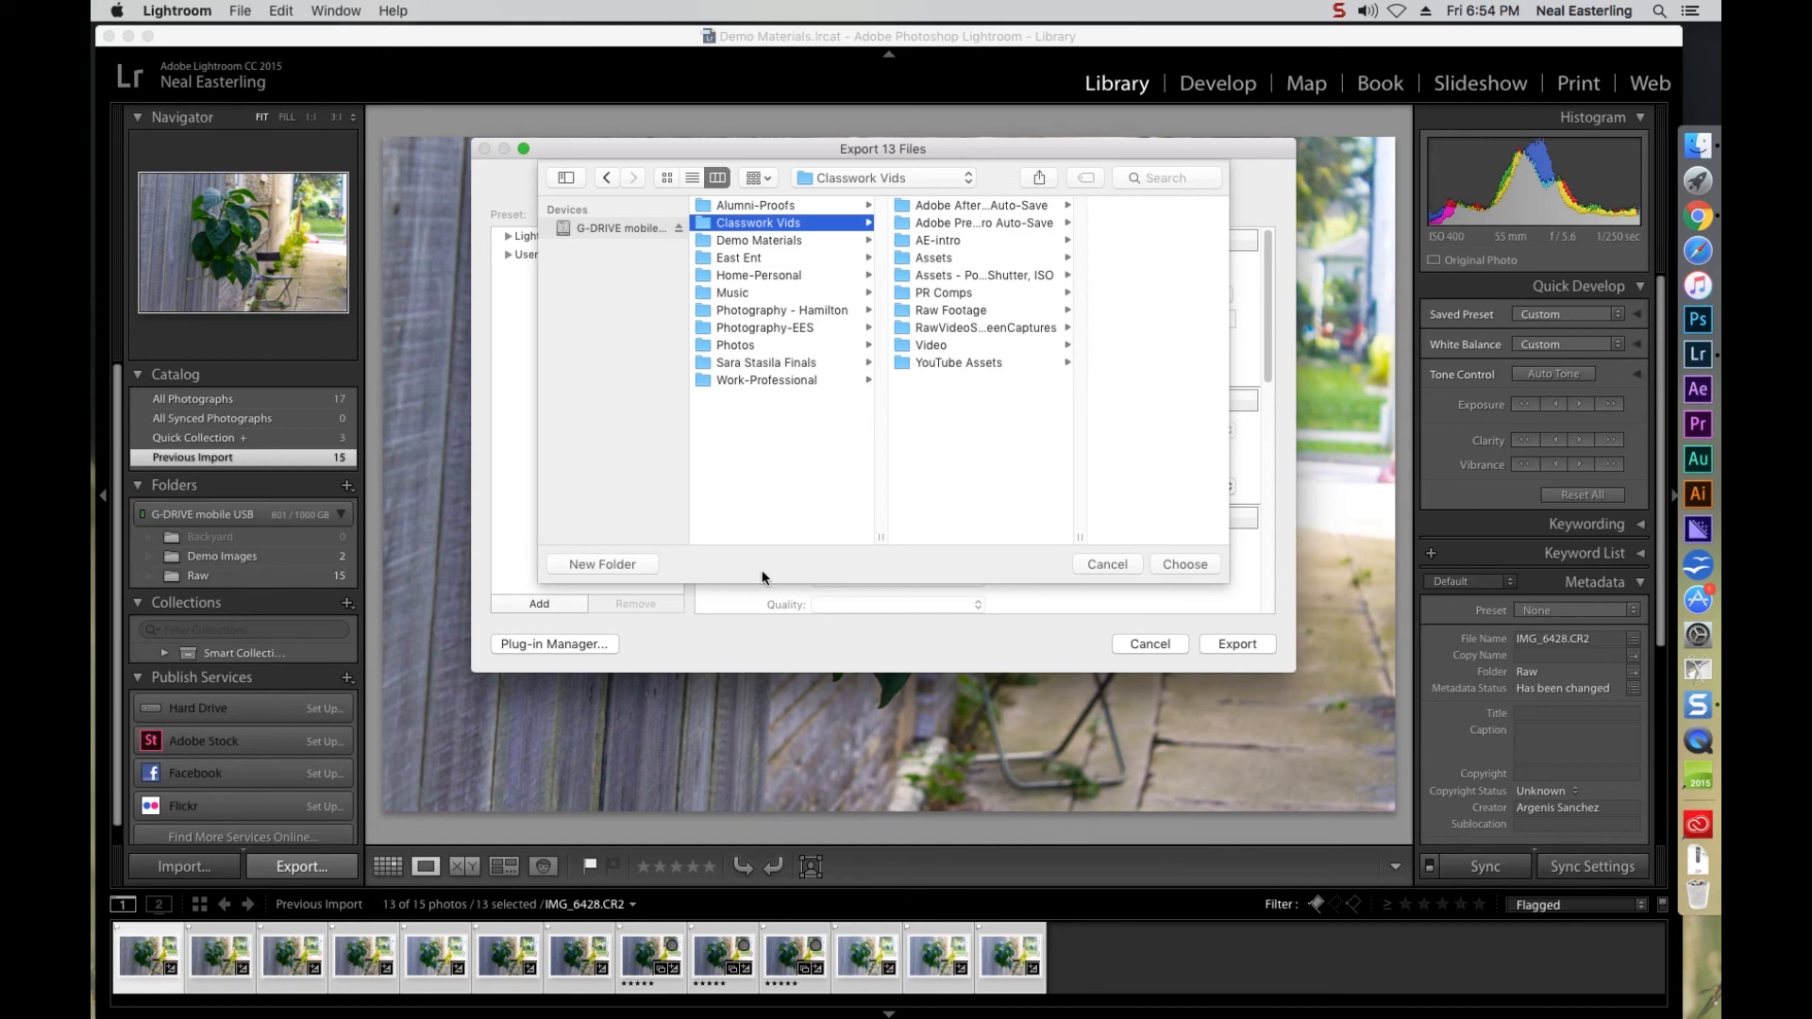
Create a folder named Focus Export as the export destination and name the subfolder Demo Export
{"action": "left_click", "coordinate": [632, 563]}
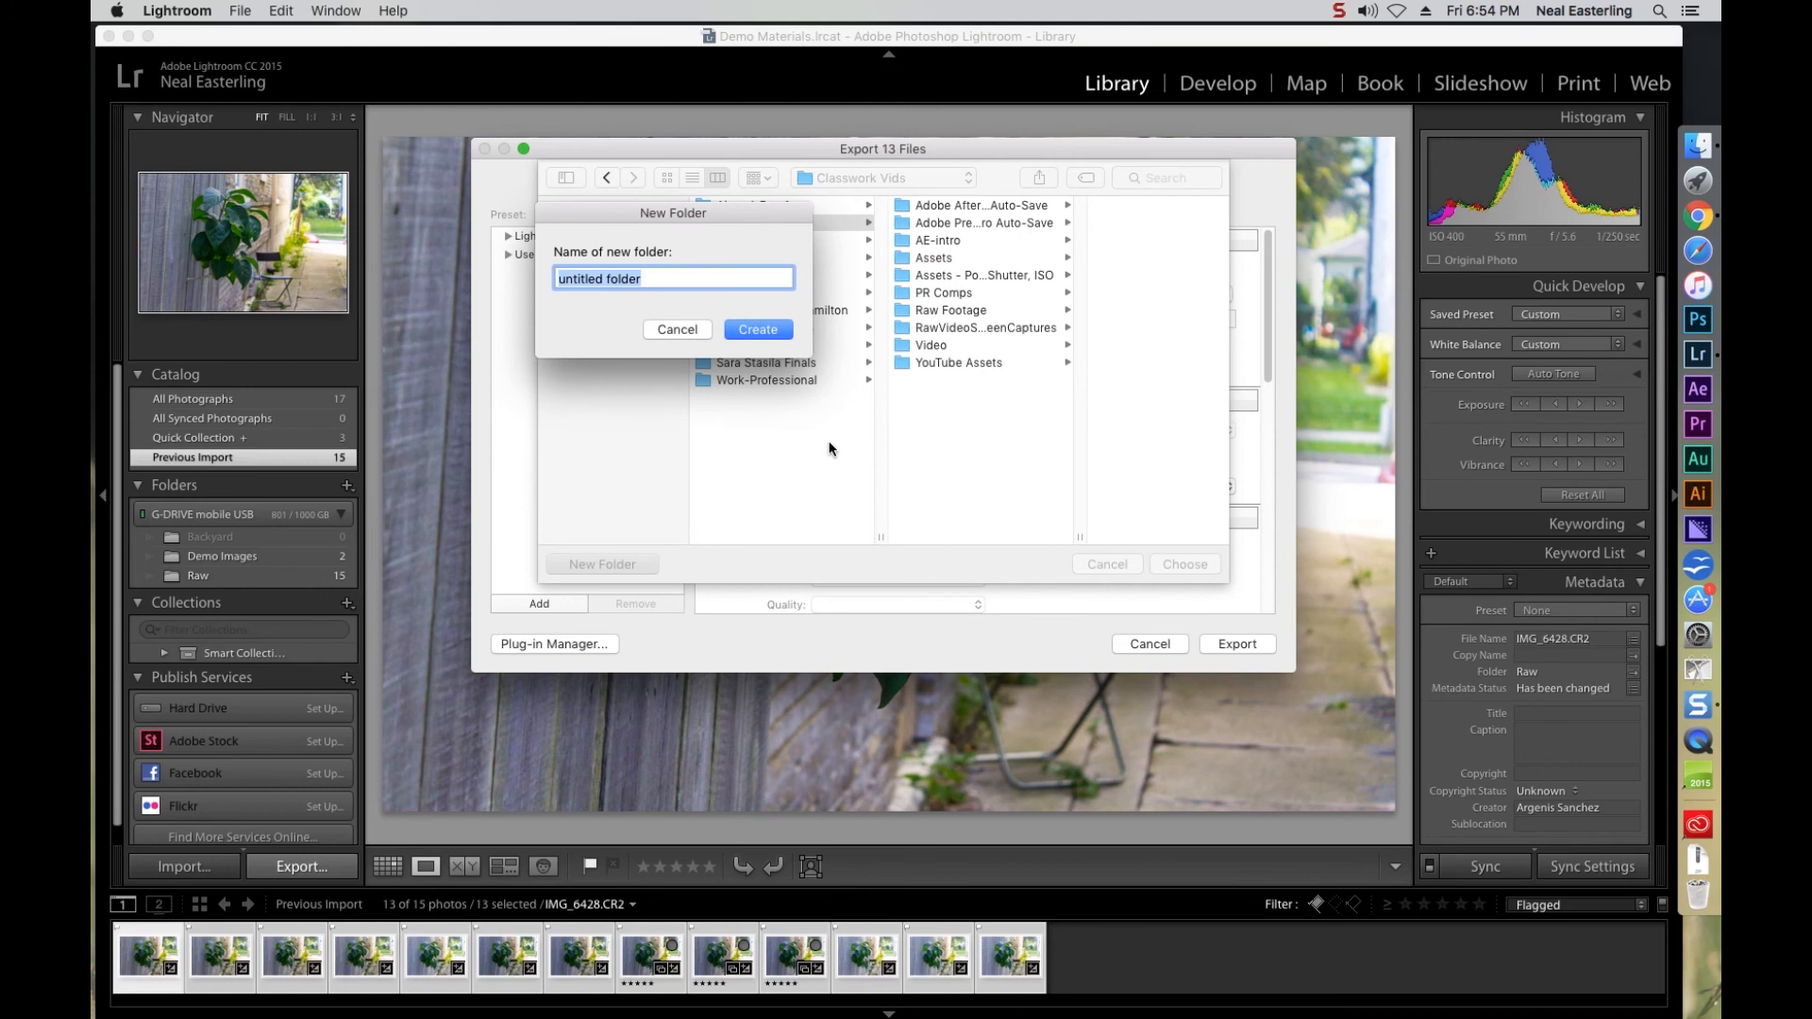
{"action": "type", "text": "Focus Export"}
{"action": "left_click", "coordinate": [759, 328]}
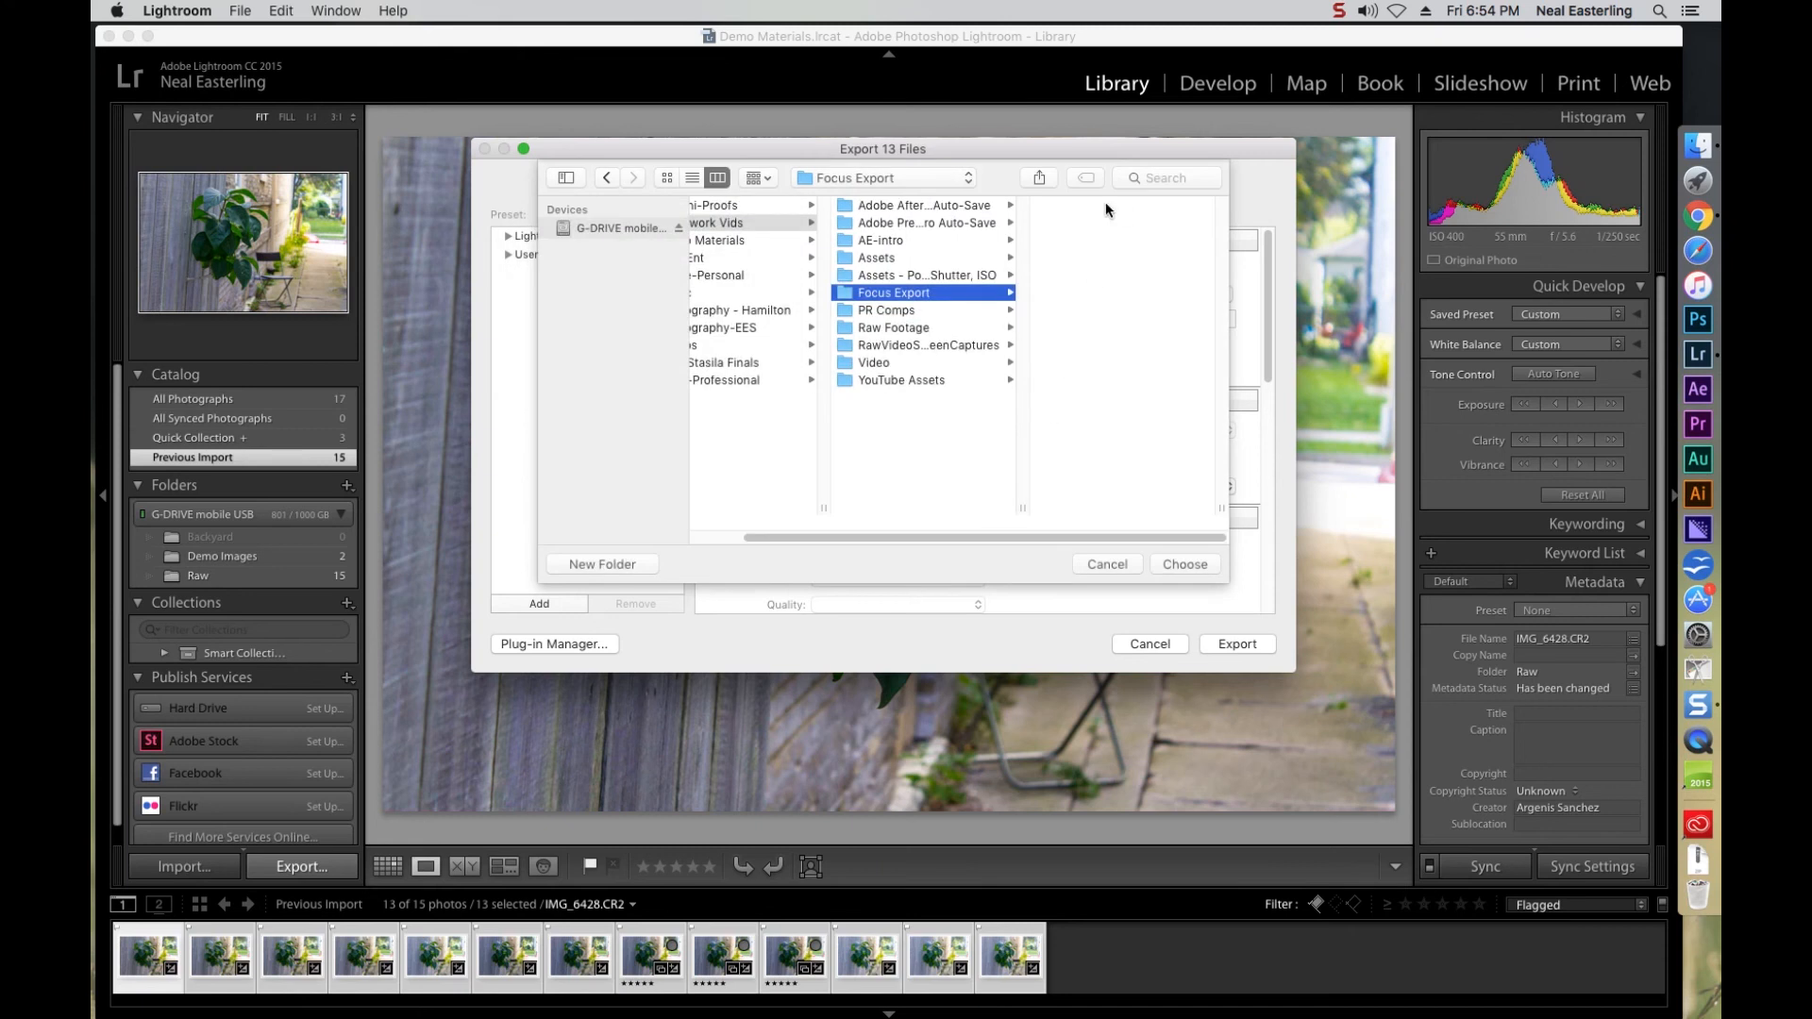
{"action": "left_click", "coordinate": [1180, 563]}
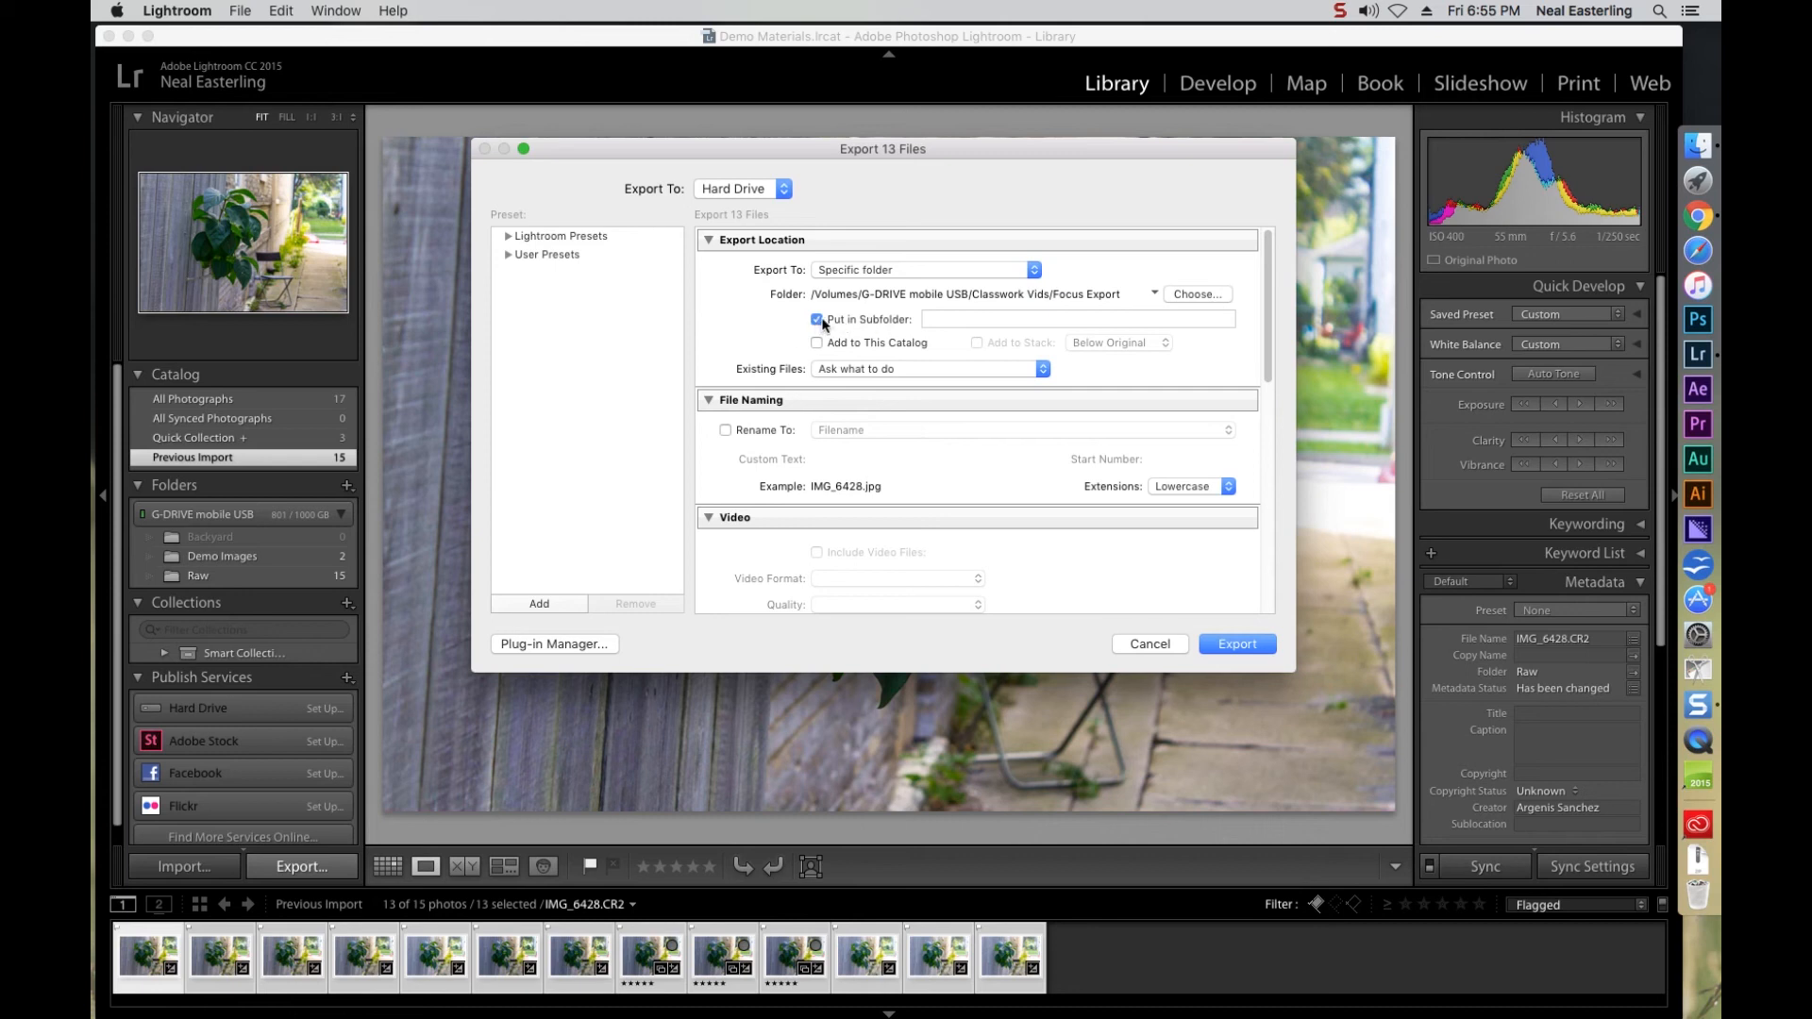
{"action": "left_click", "coordinate": [945, 320]}
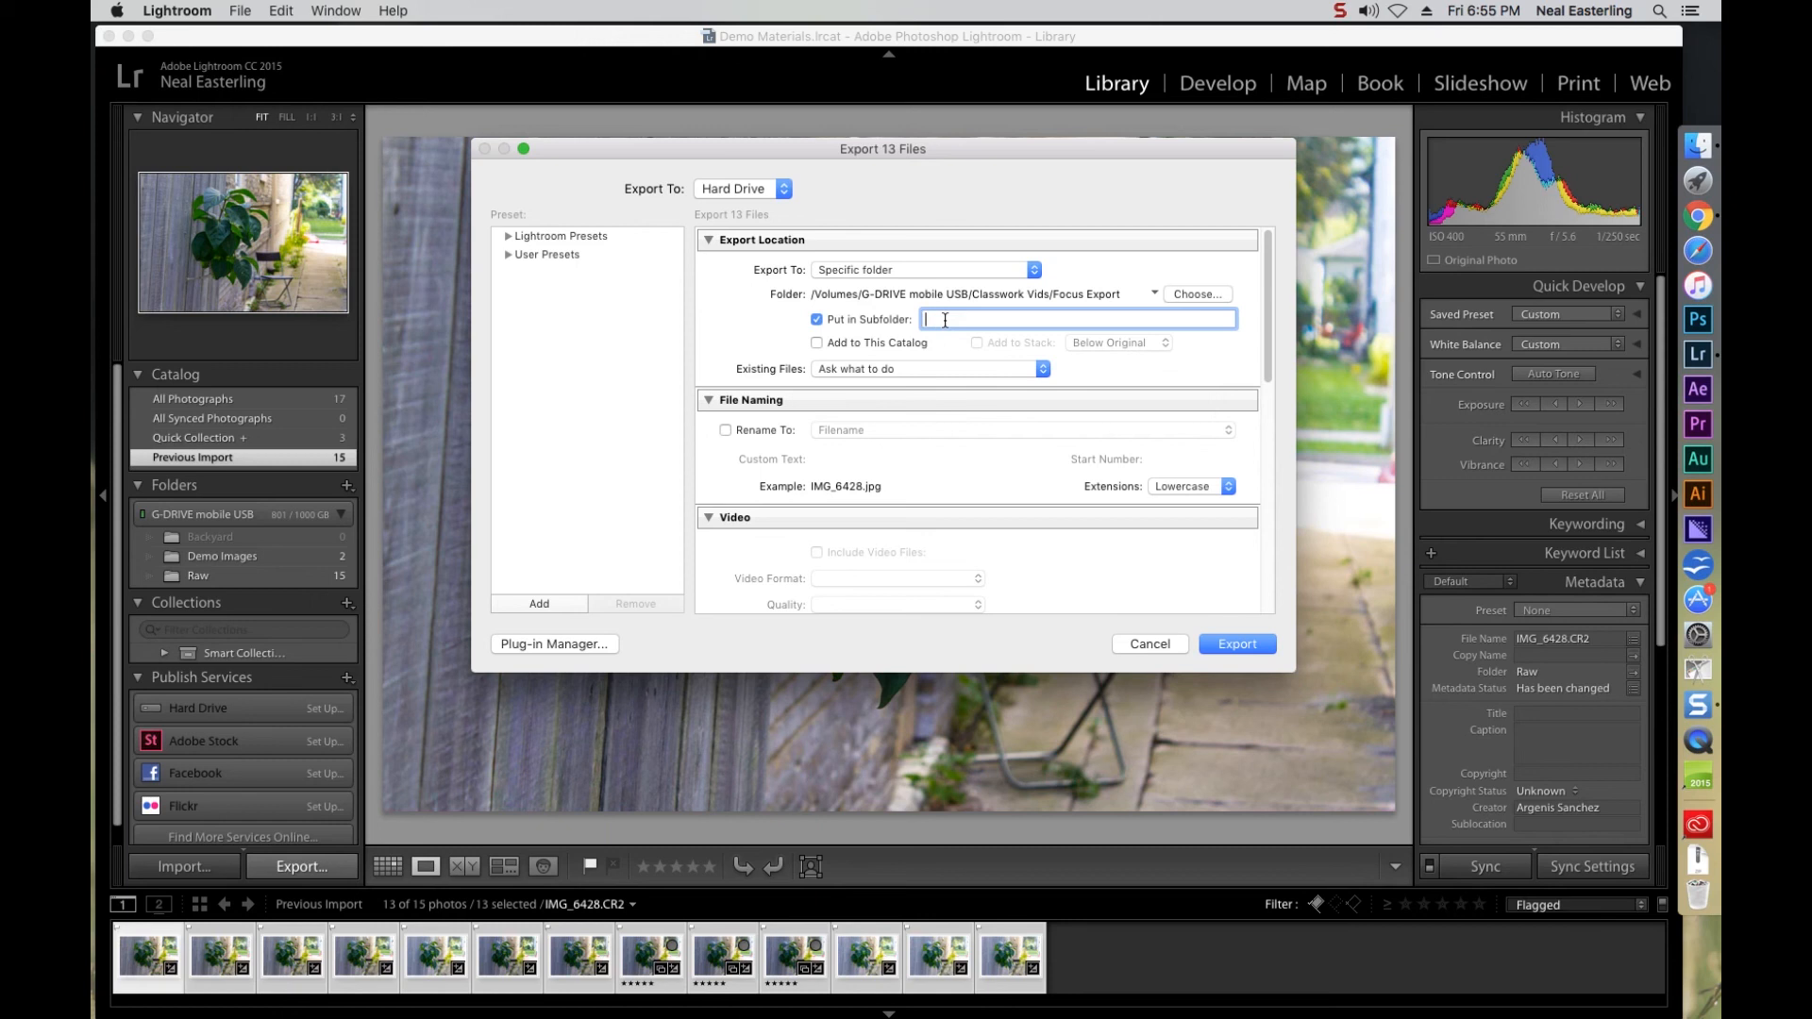
{"action": "type", "text": "Demo Export"}
Enable renaming of the exported files and choose the Custom Name - Sequence template after trying Custom Name (x of y)
{"action": "left_click", "coordinate": [726, 430]}
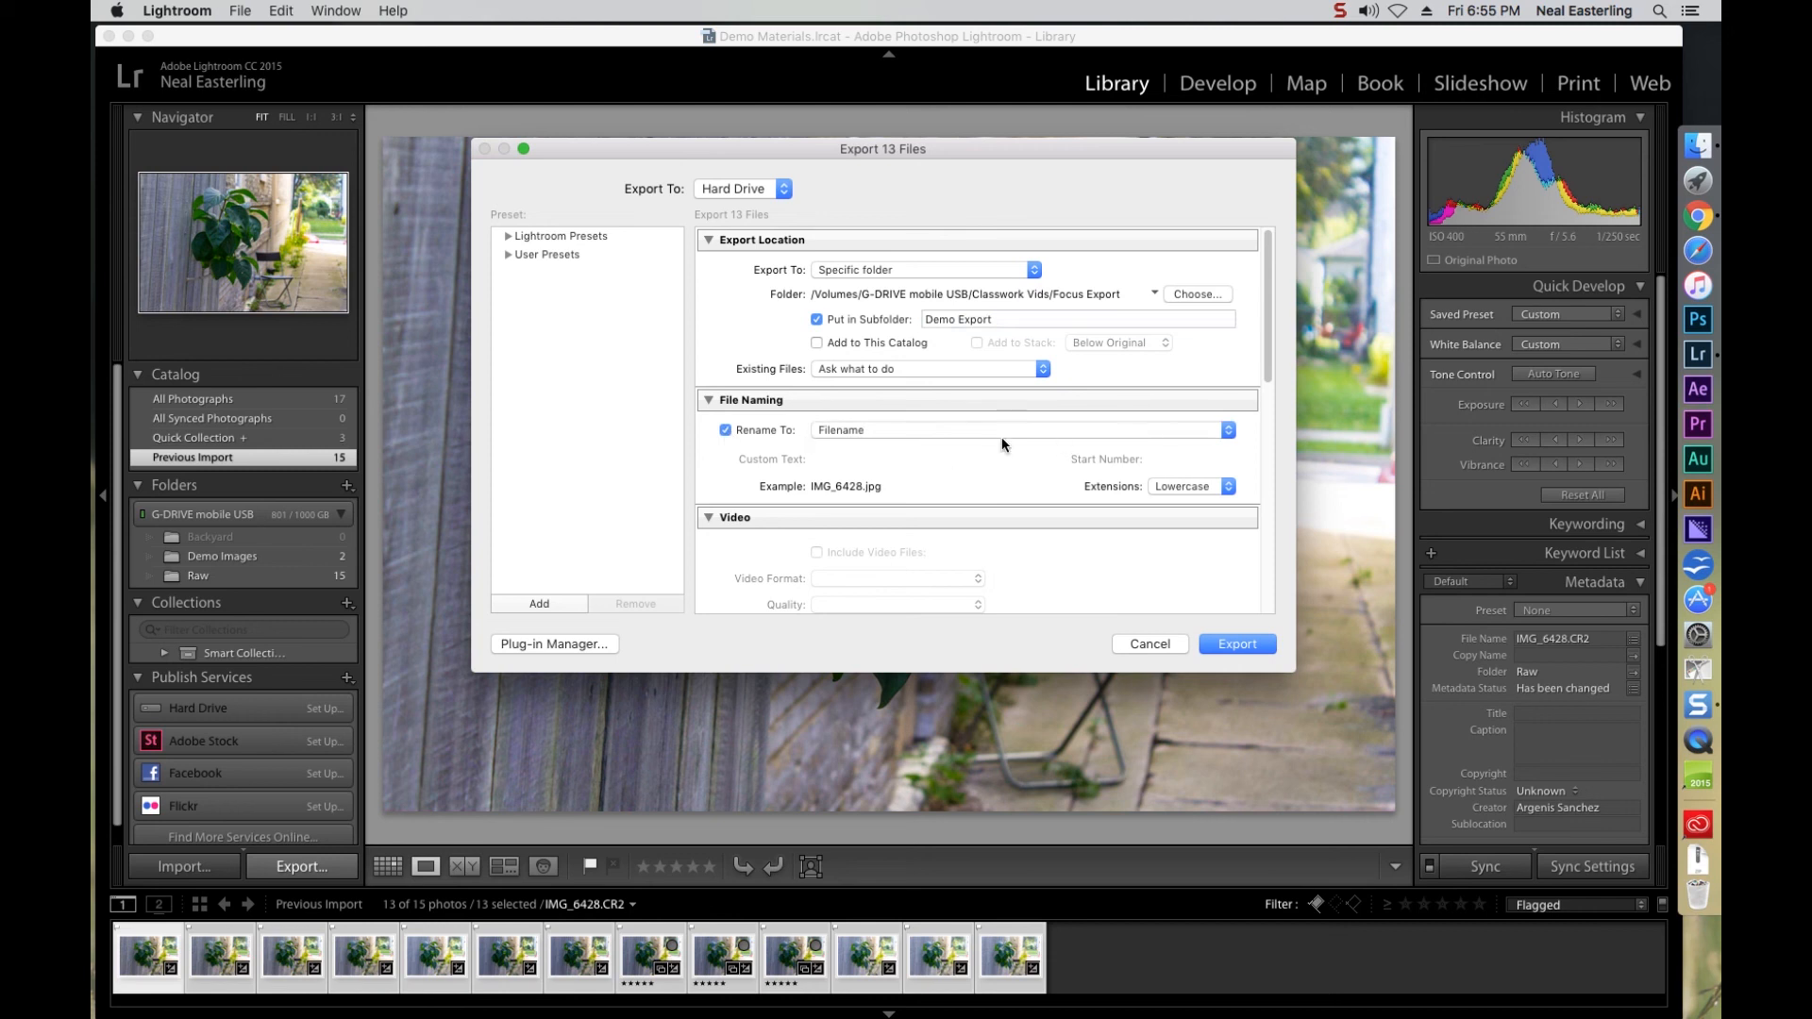
{"action": "left_click", "coordinate": [1227, 430]}
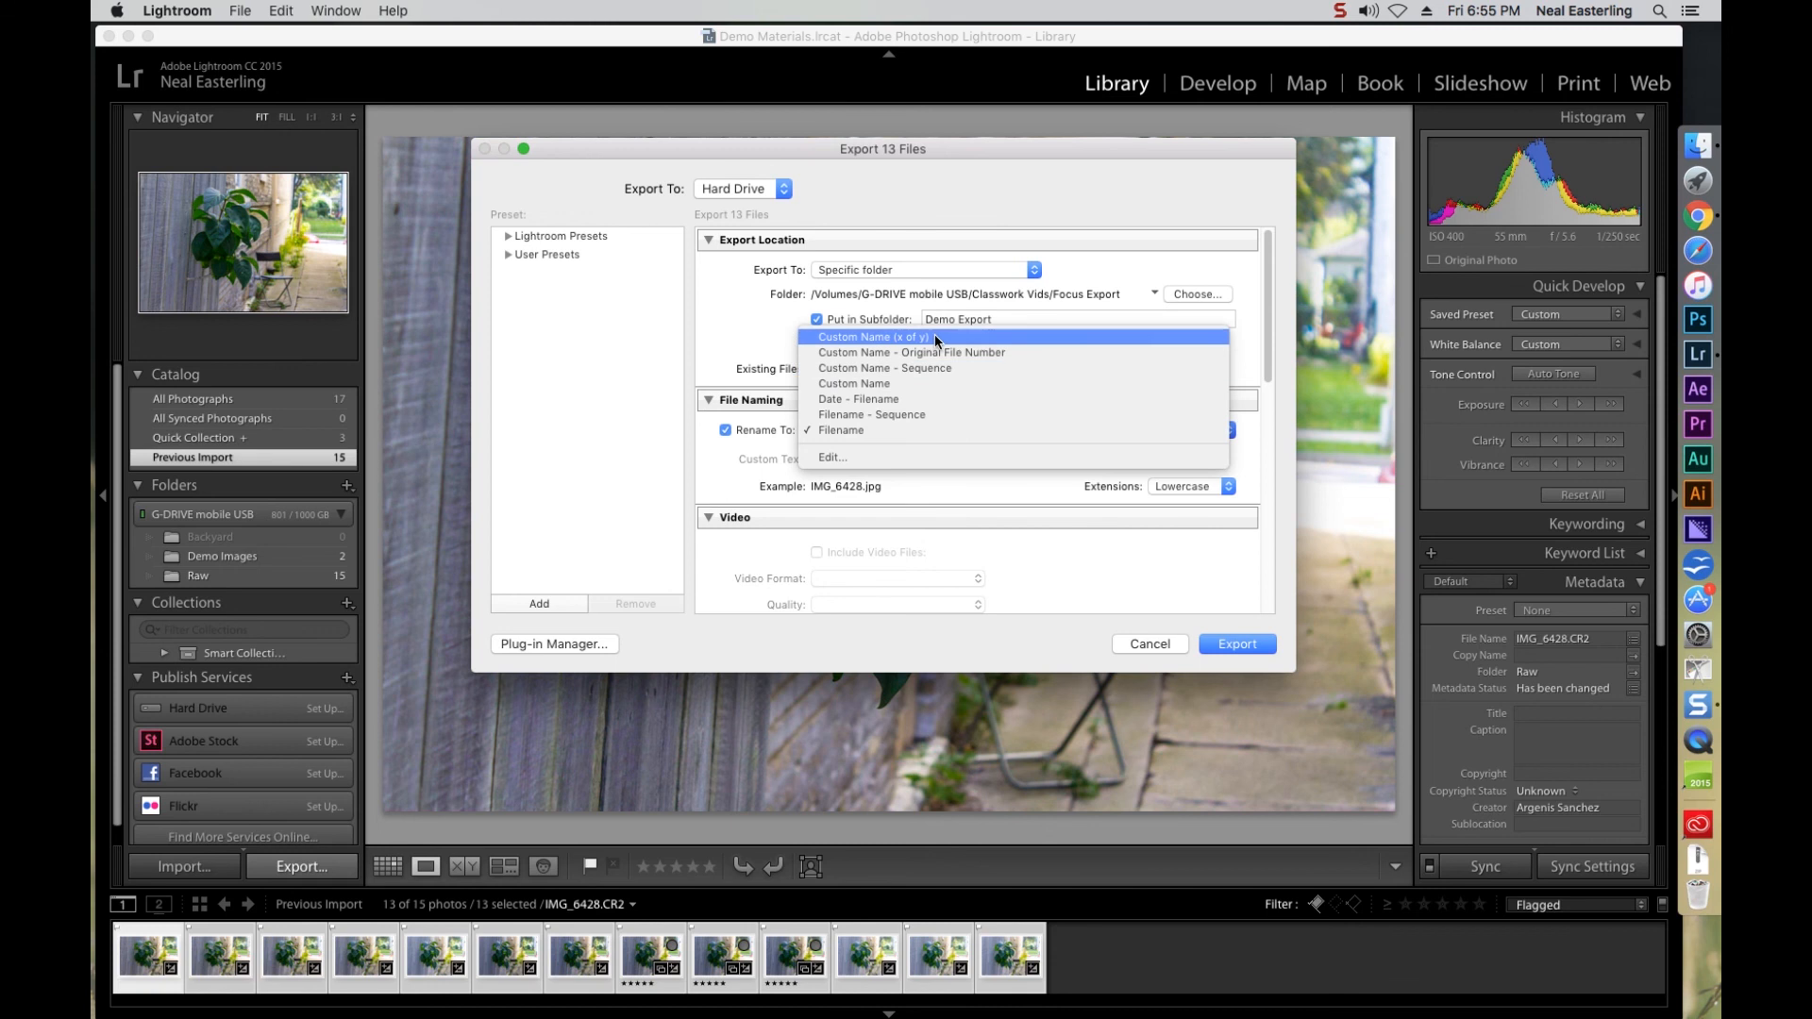
{"action": "left_click", "coordinate": [869, 337]}
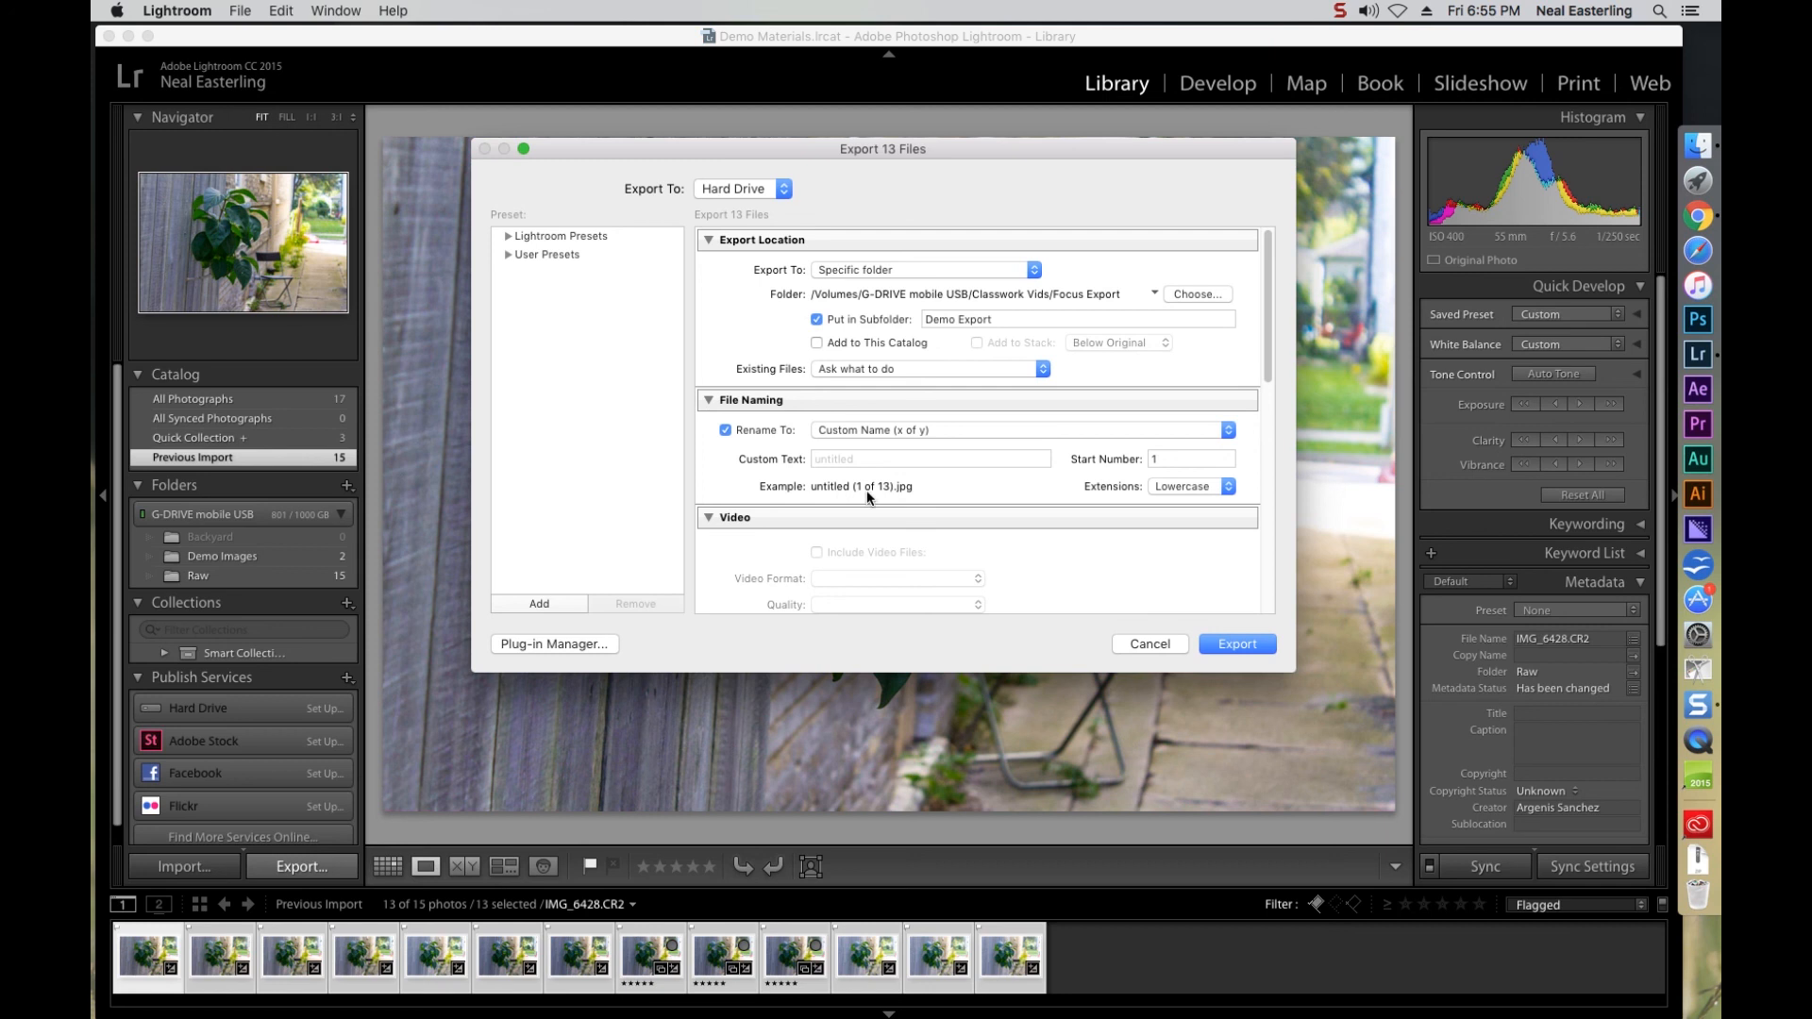
{"action": "left_click", "coordinate": [1229, 432]}
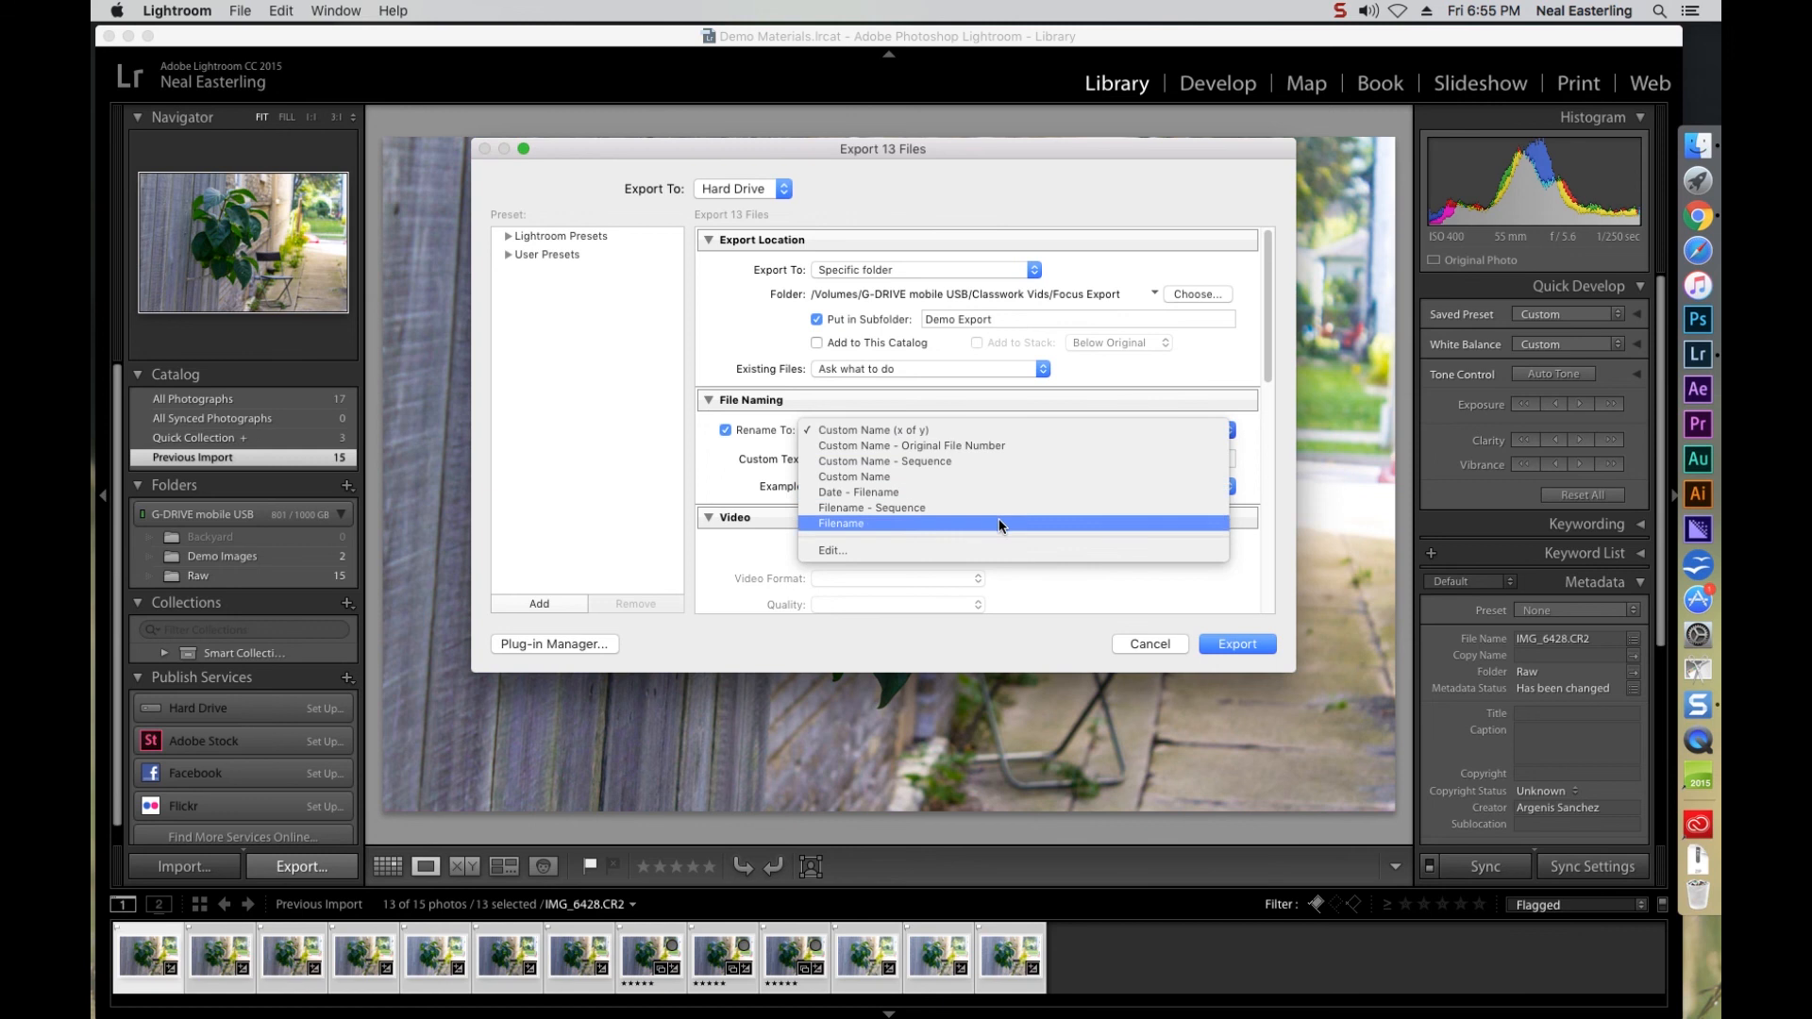
{"action": "left_click", "coordinate": [938, 460]}
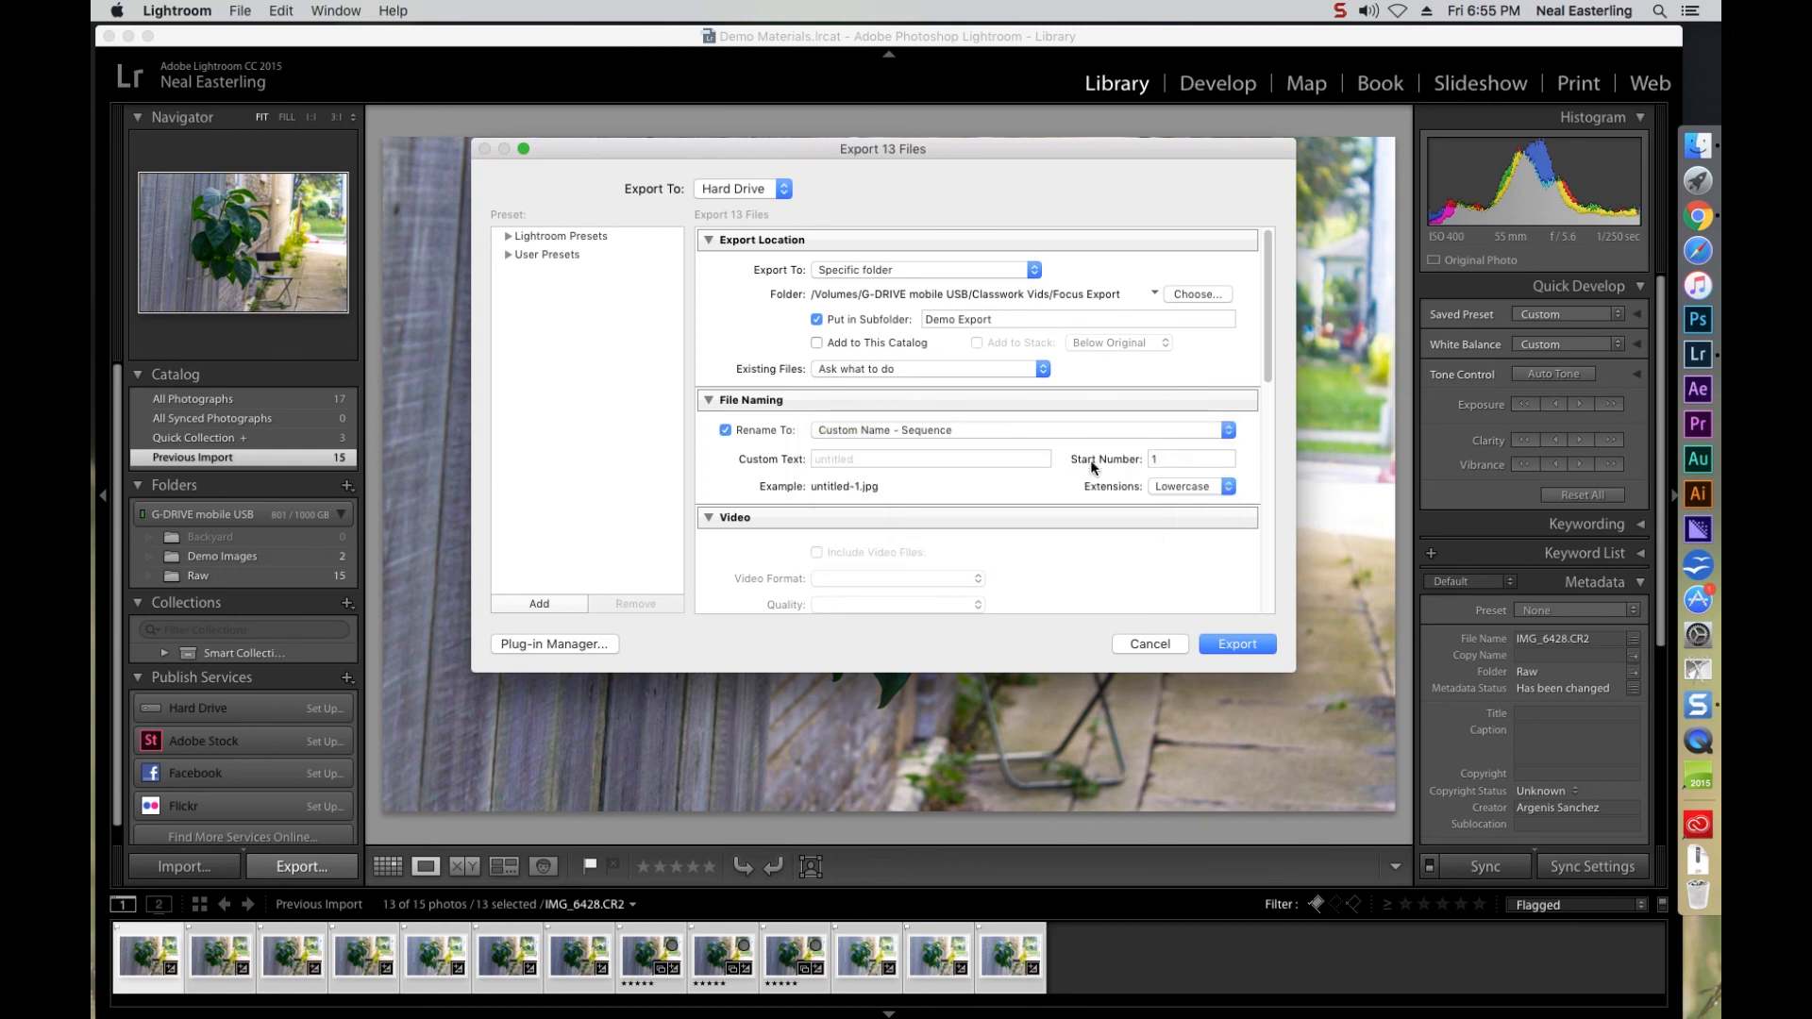
Set the custom text for the exported file names to focusMission
{"action": "left_click", "coordinate": [862, 460]}
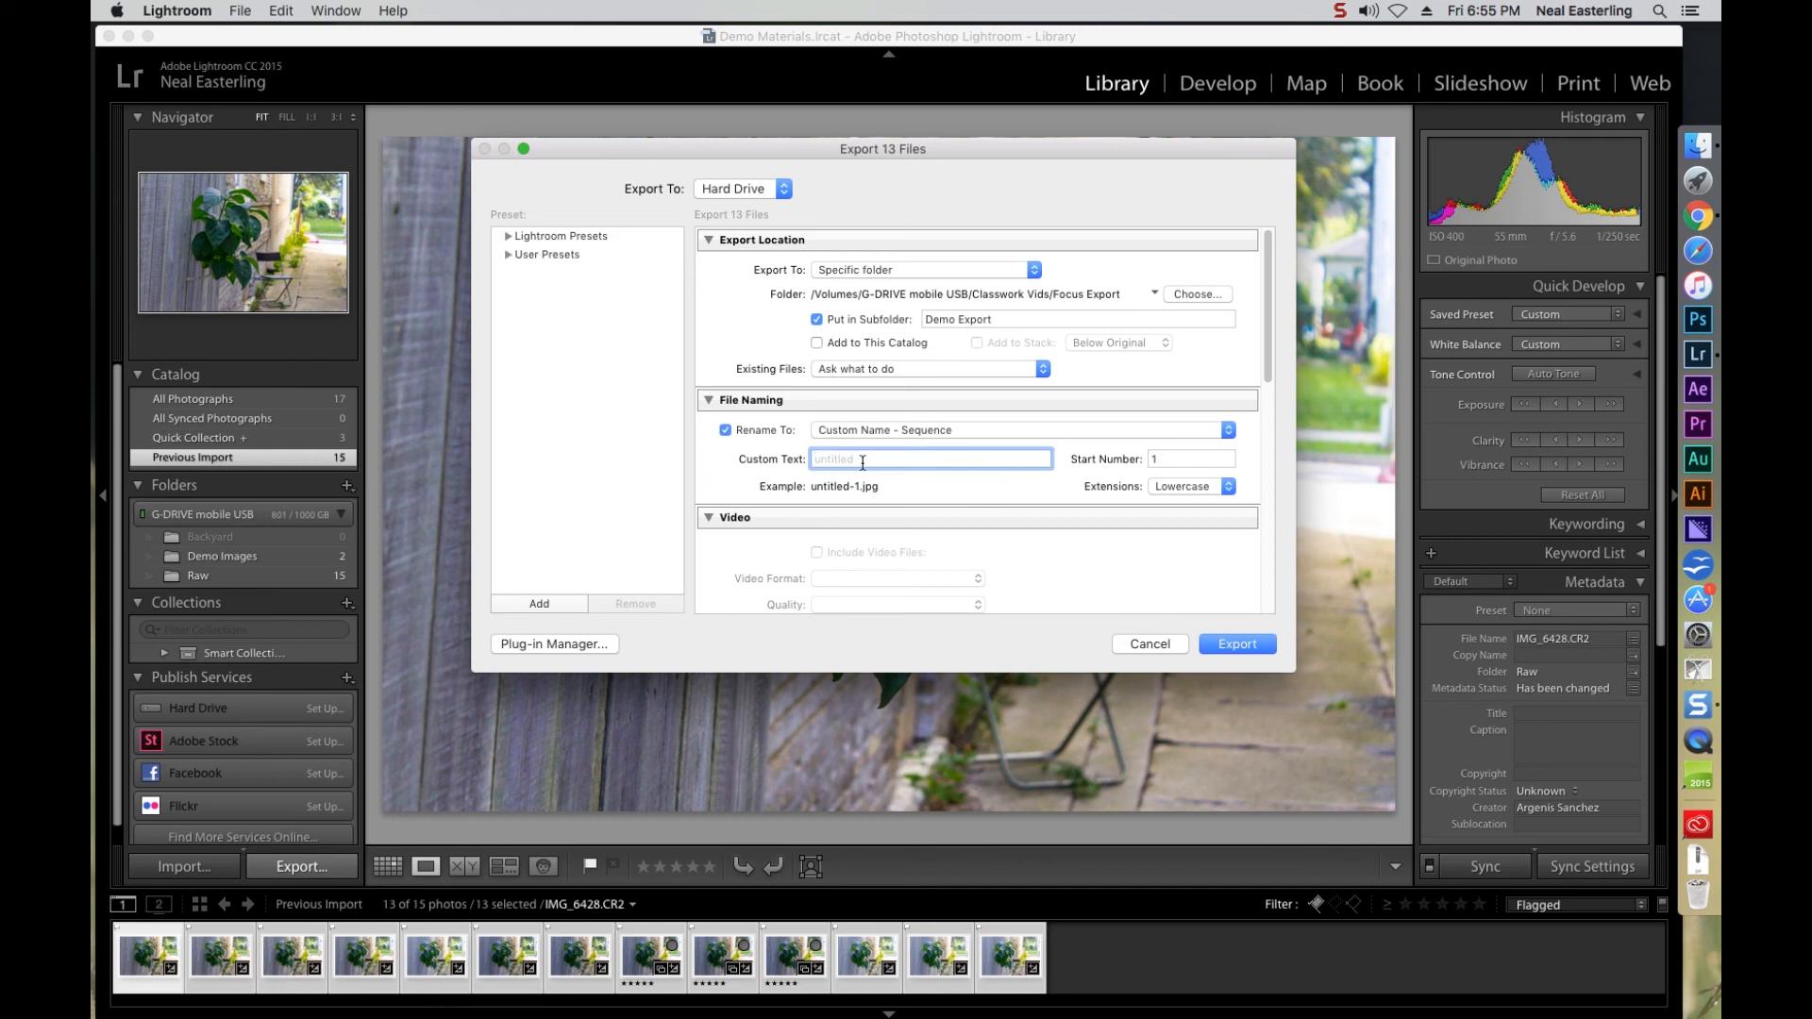
{"action": "type", "text": "focusMission"}
Configure the export file settings to JPEG format, quality 100 and the sRGB color space
{"action": "scroll", "coordinate": [1090, 477], "scroll_direction": "down", "scroll_amount": 1}
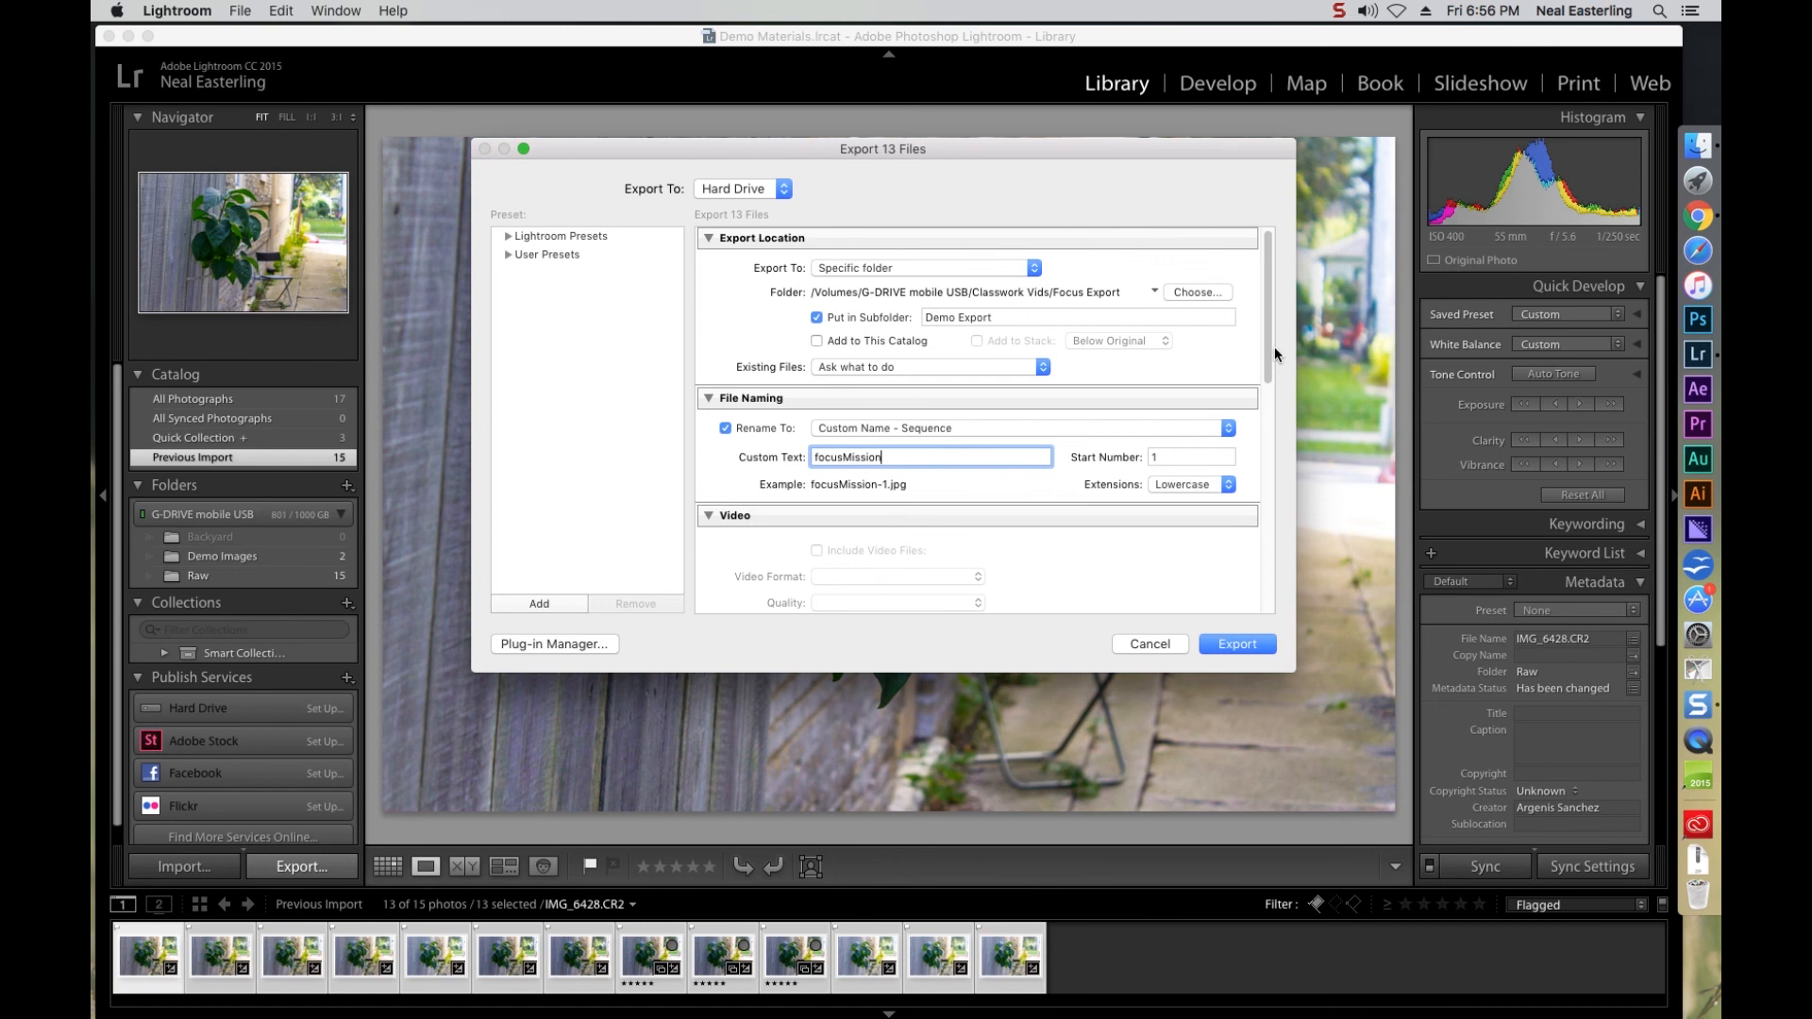
{"action": "left_click_drag", "start_coordinate": [1270, 354], "coordinate": [1266, 461]}
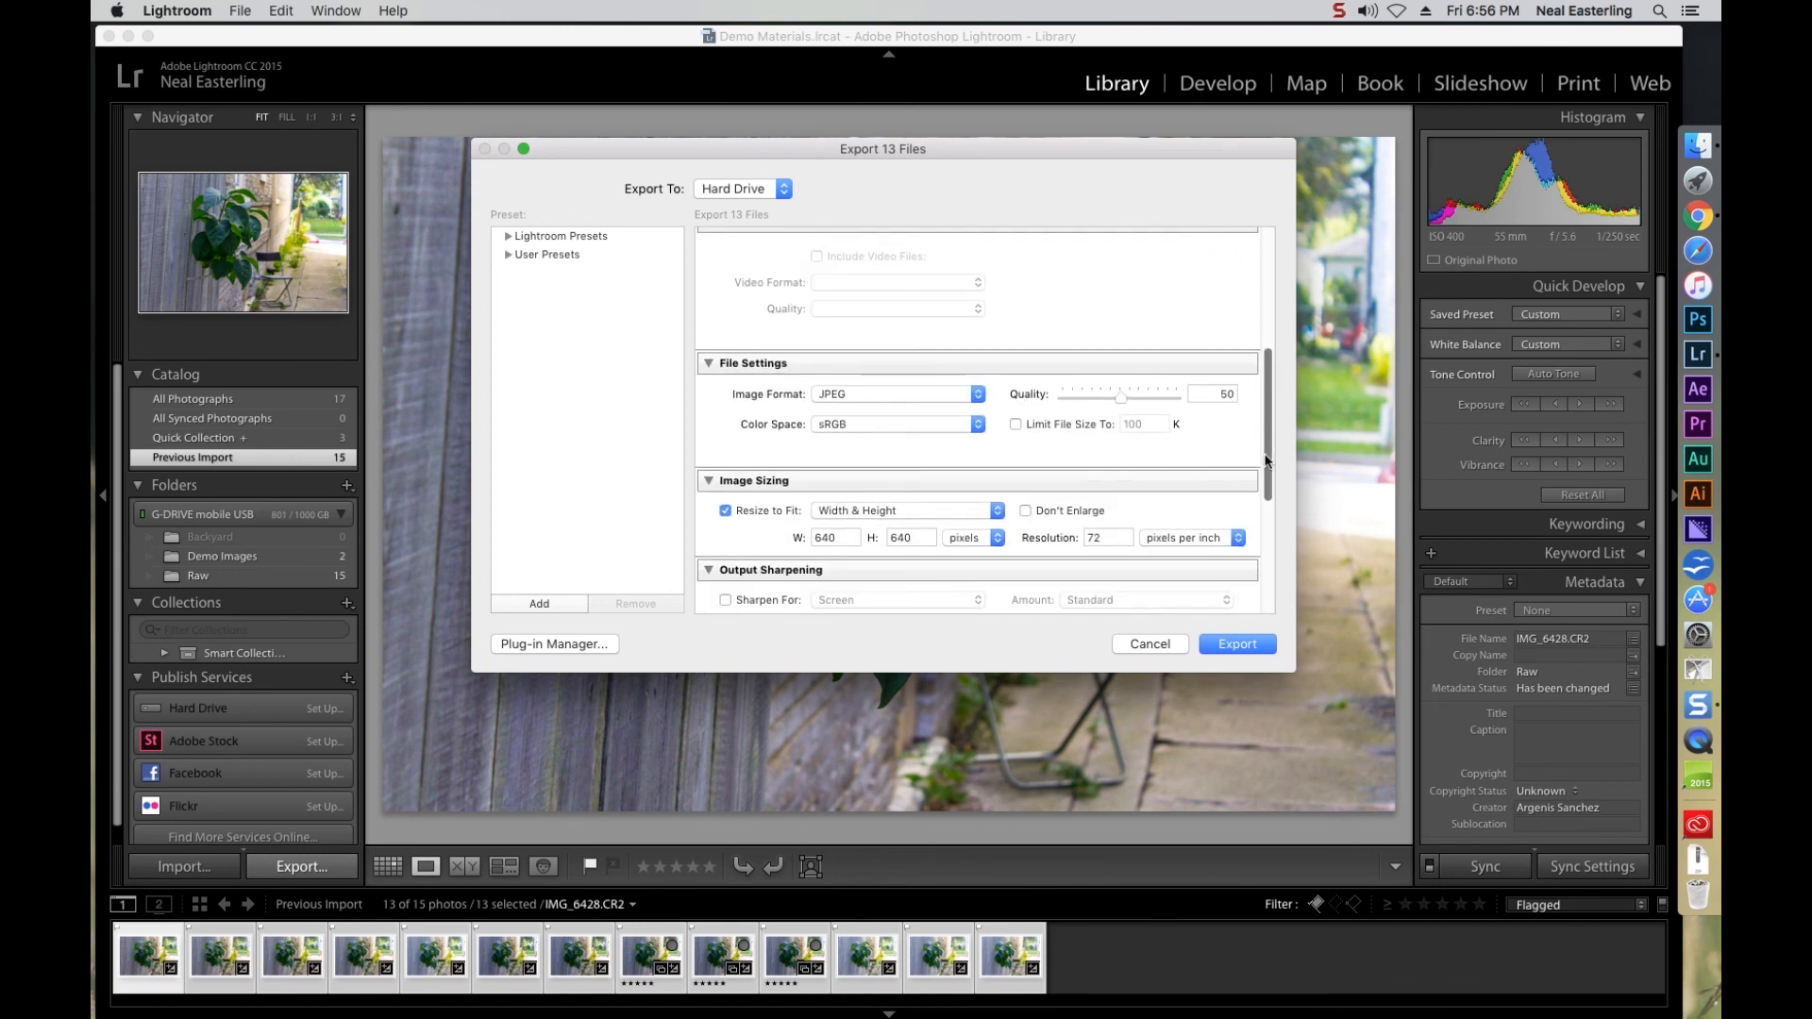
{"action": "left_click", "coordinate": [979, 397]}
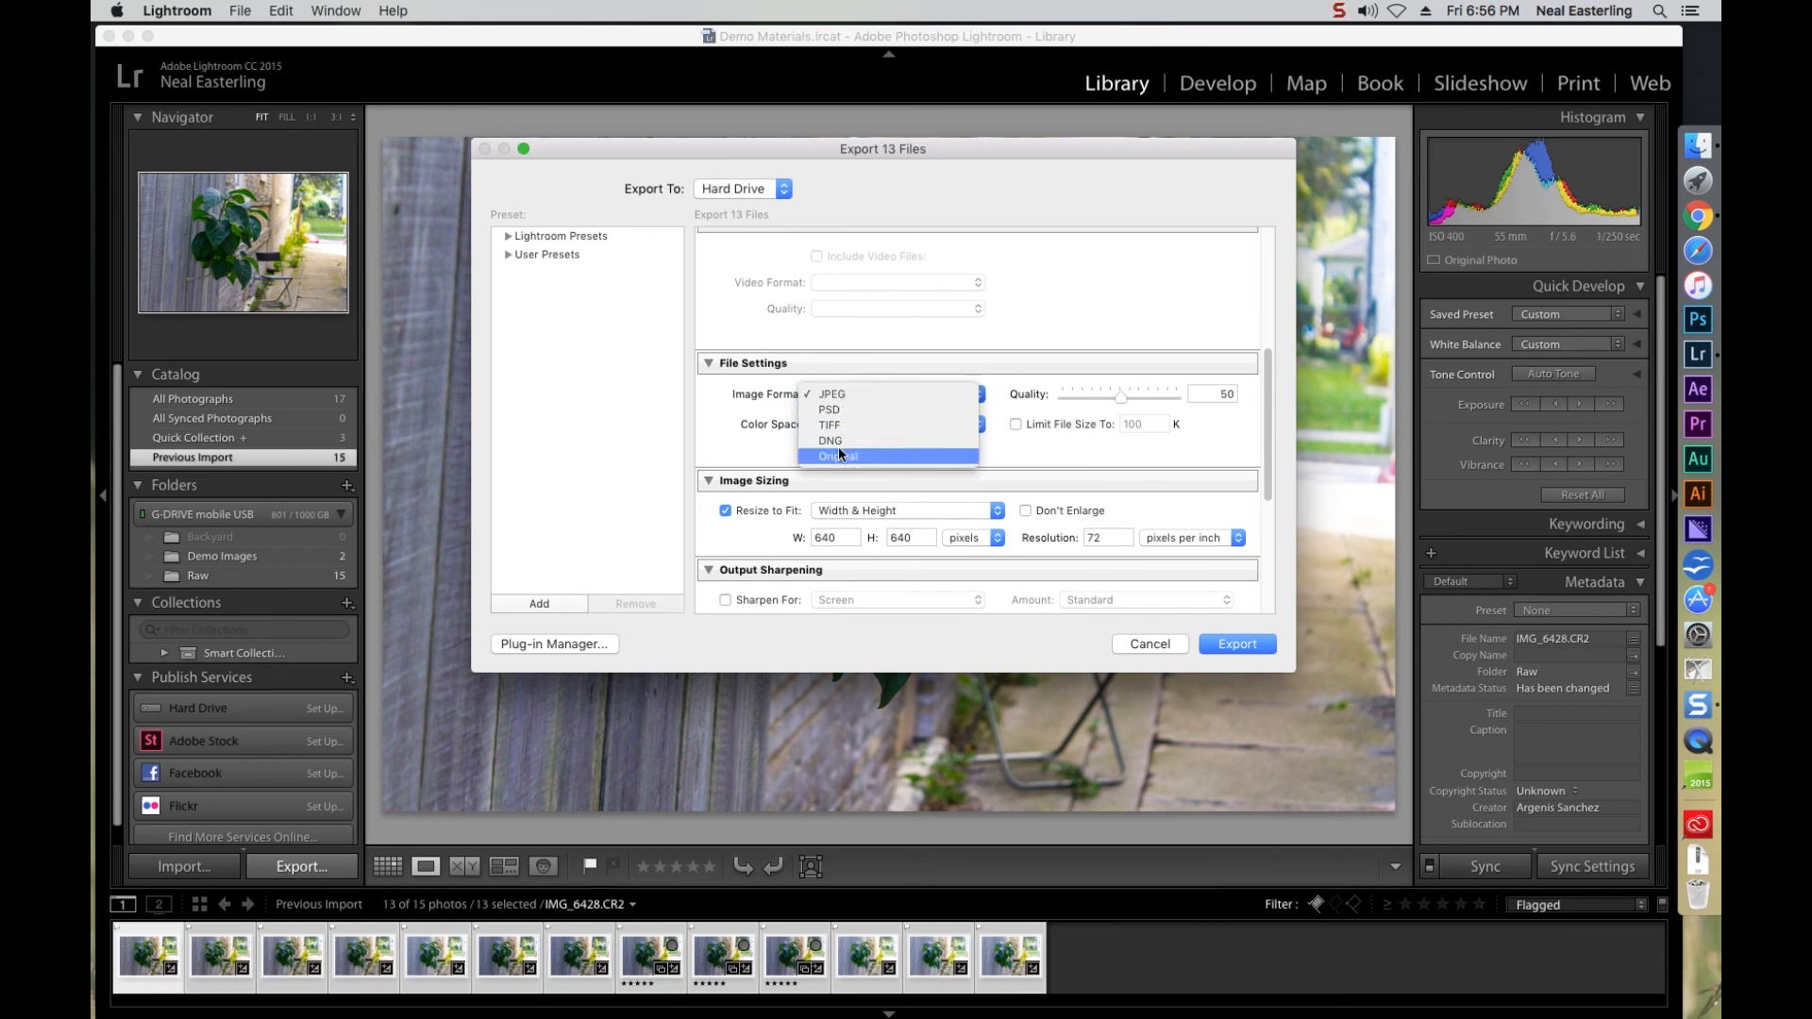
{"action": "left_click", "coordinate": [847, 392]}
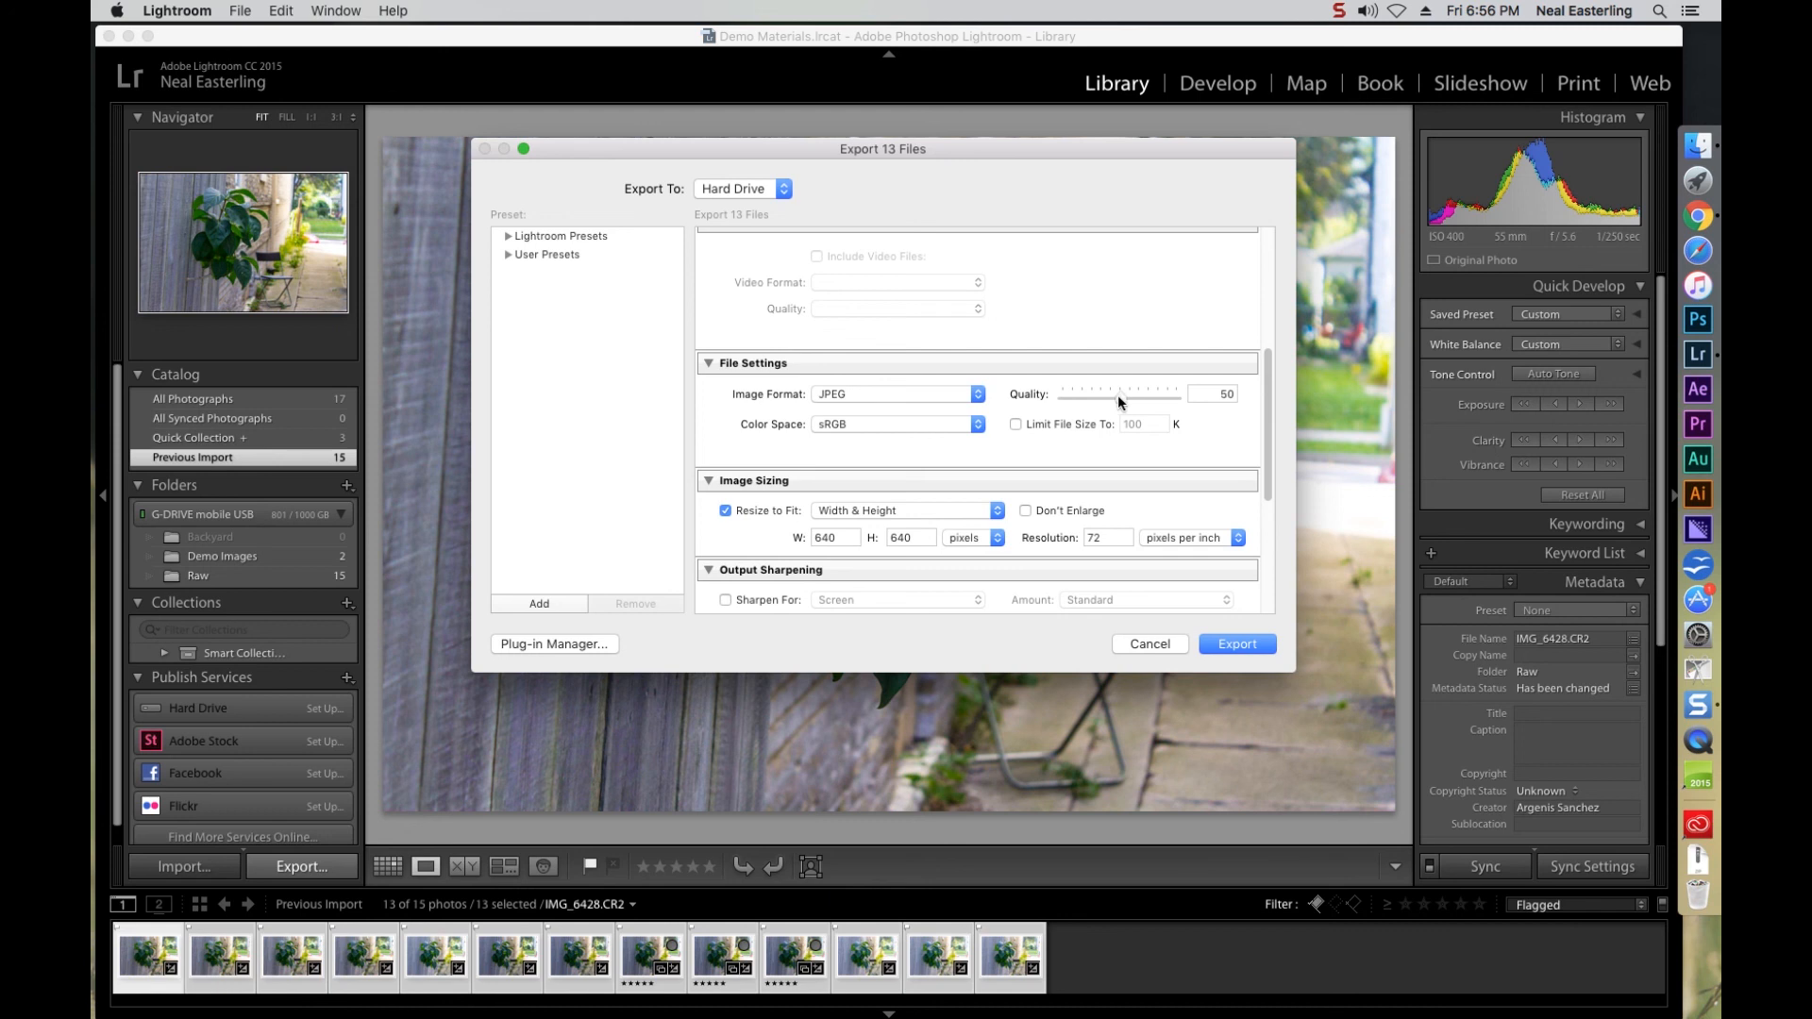
{"action": "left_click_drag", "start_coordinate": [1121, 398], "coordinate": [1195, 402]}
{"action": "left_click", "coordinate": [981, 426]}
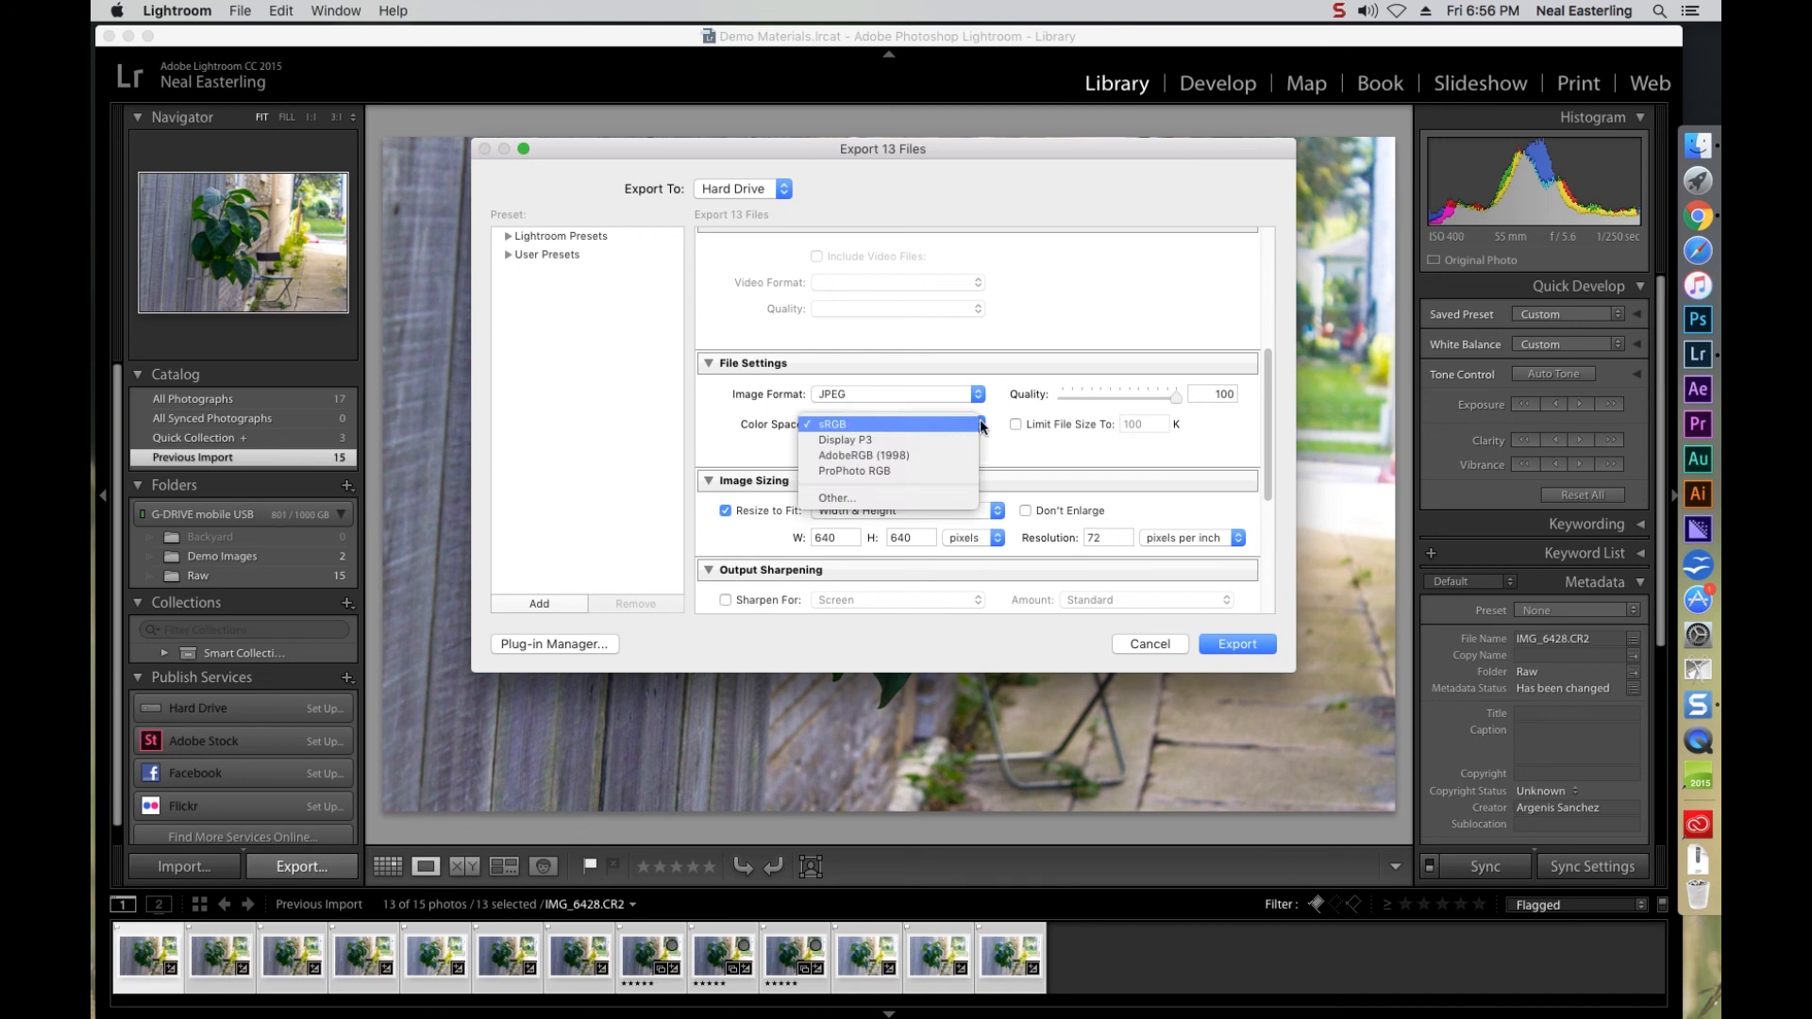
{"action": "left_click", "coordinate": [972, 425]}
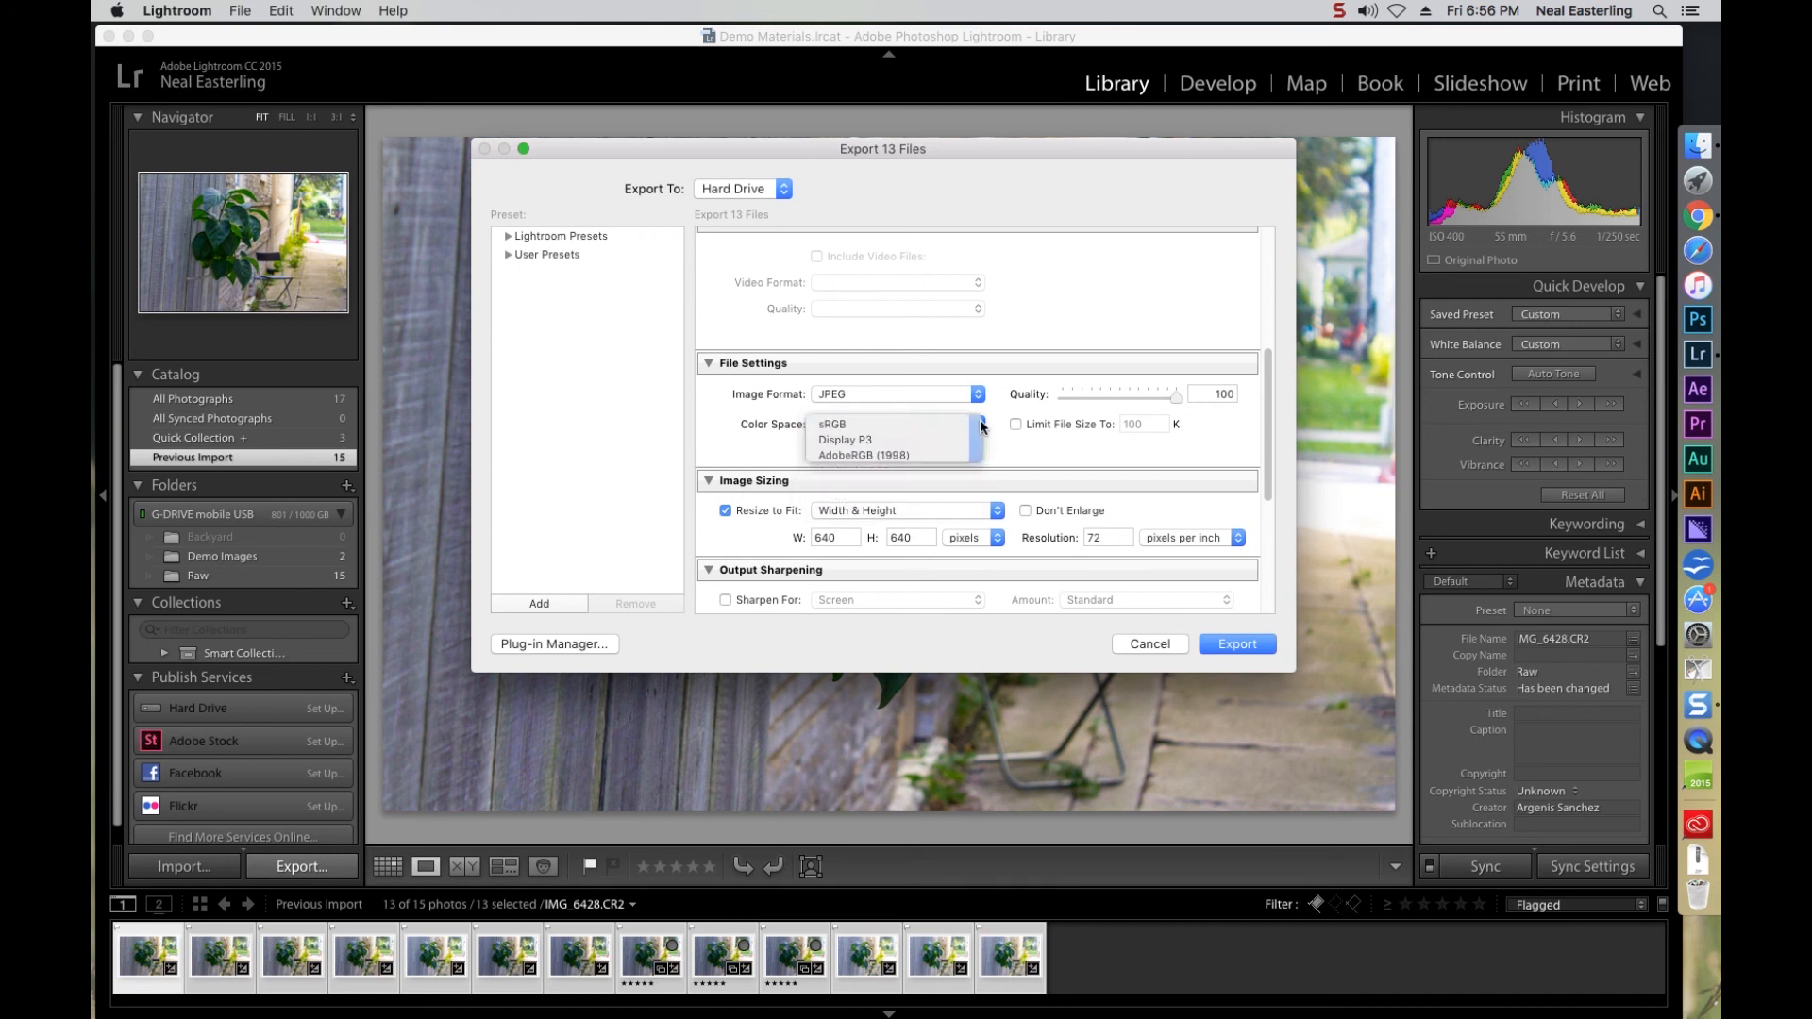
Resize the exported images to fit by Long Edge at 1280 pixels
{"action": "scroll", "coordinate": [1072, 438], "scroll_direction": "down", "scroll_amount": 1}
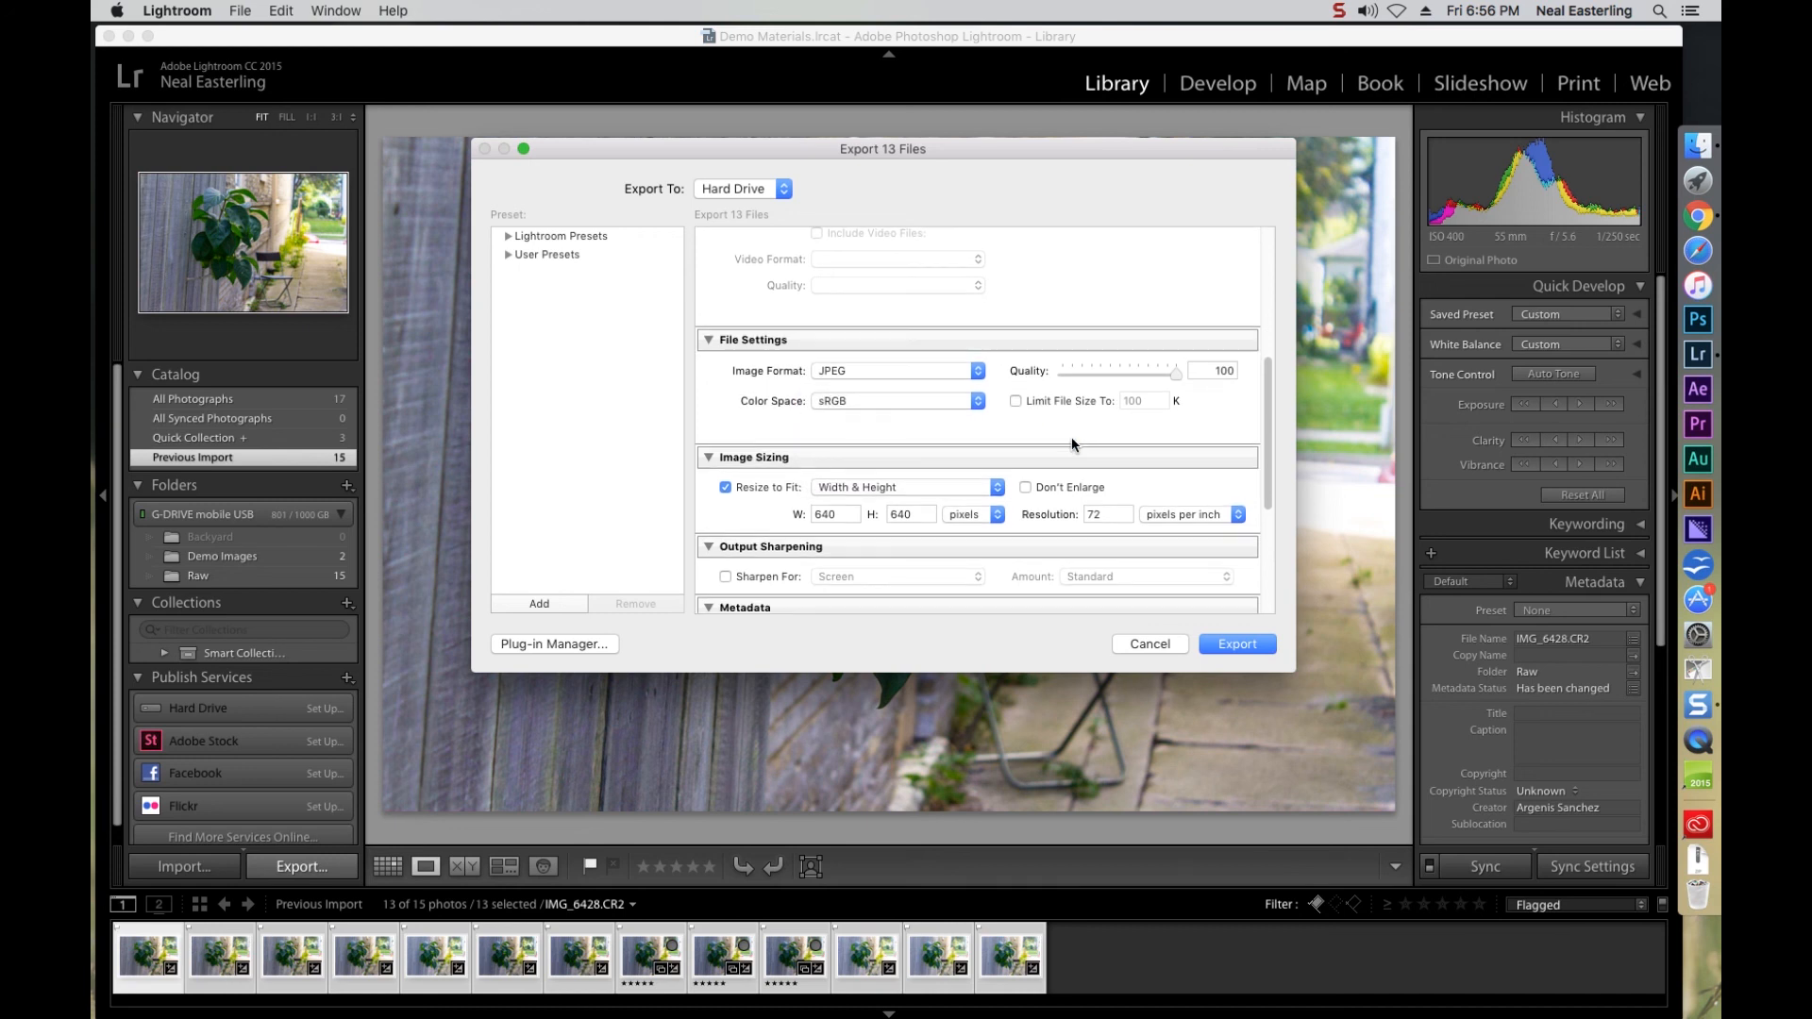
{"action": "scroll", "coordinate": [1072, 438], "scroll_direction": "down", "scroll_amount": 2}
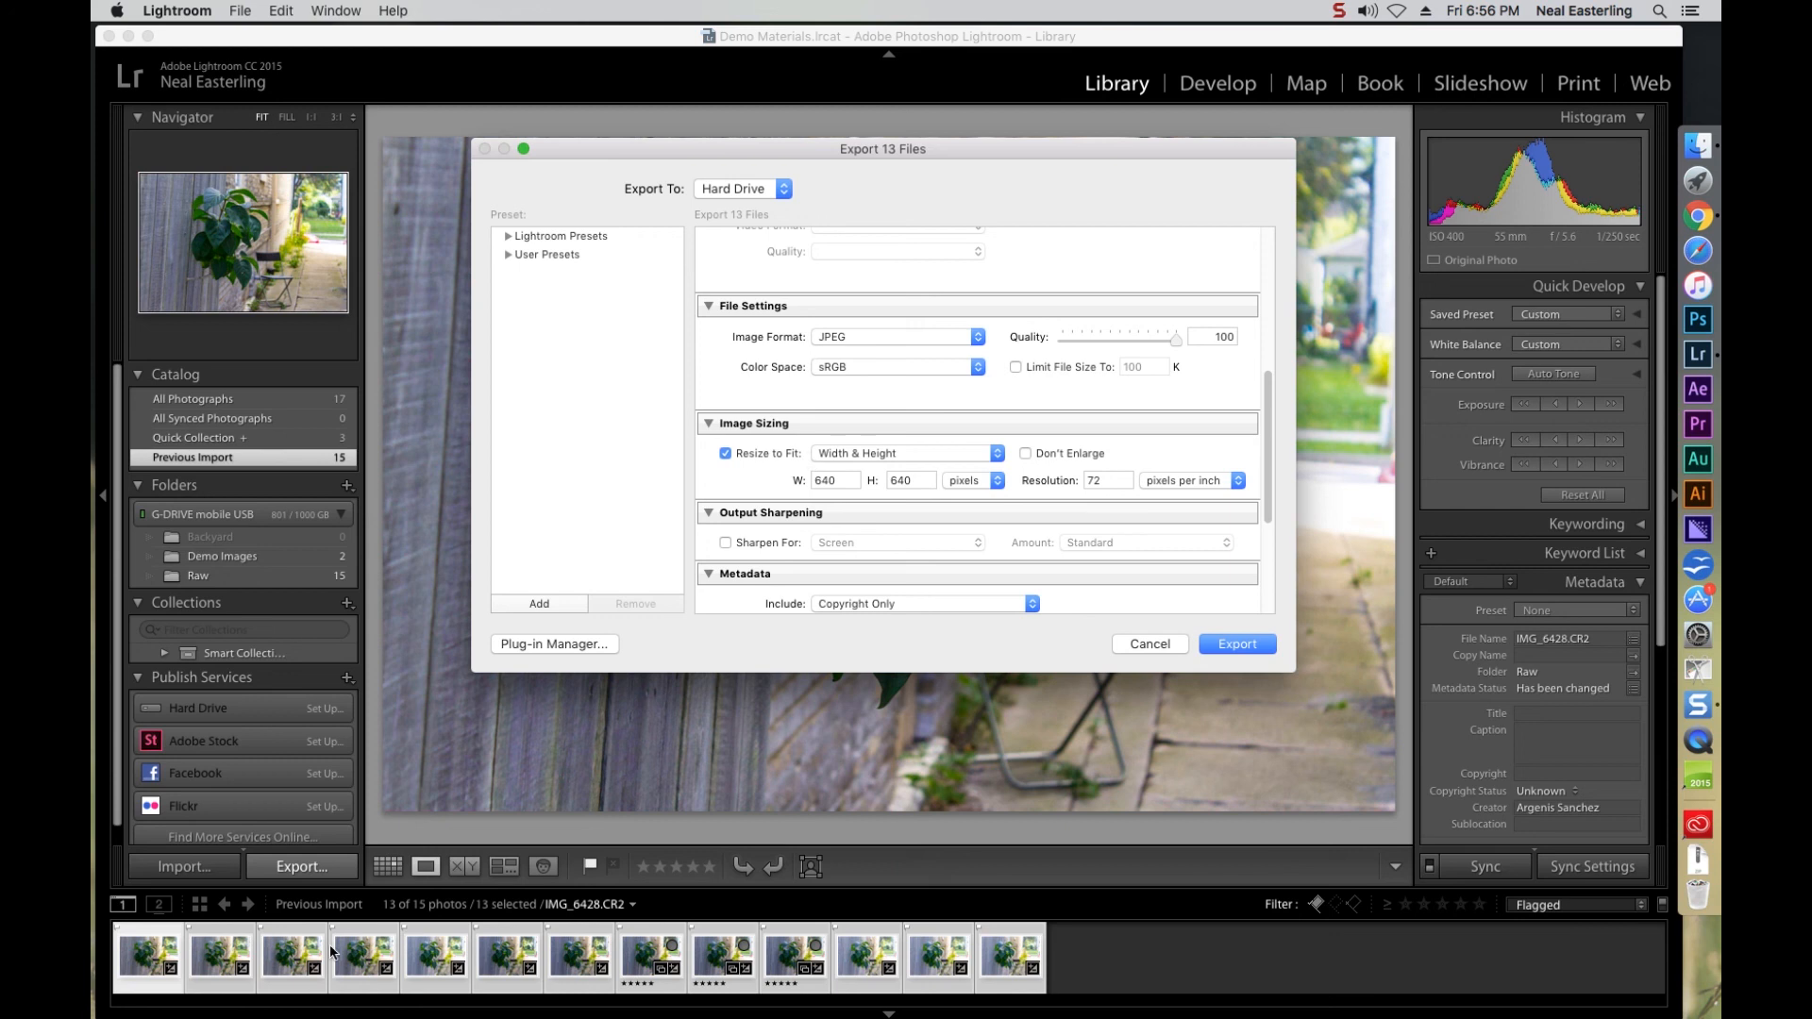
{"action": "left_click", "coordinate": [998, 455]}
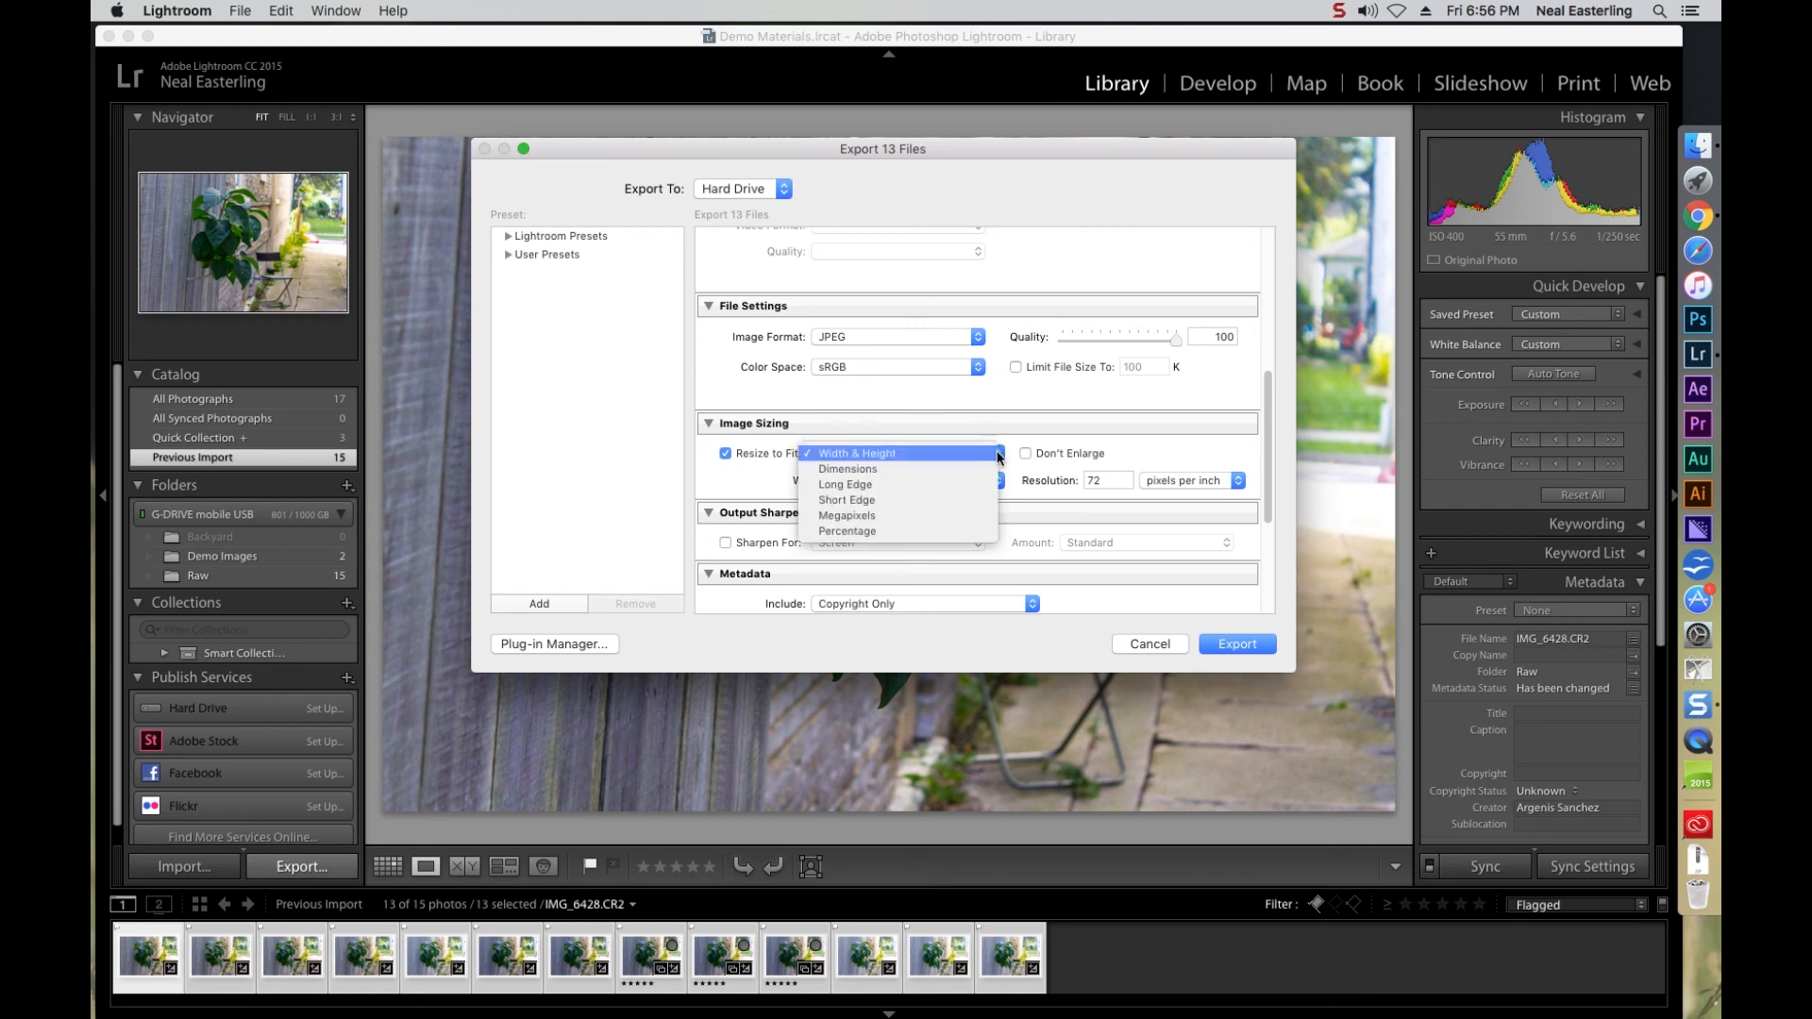
{"action": "left_click", "coordinate": [948, 484]}
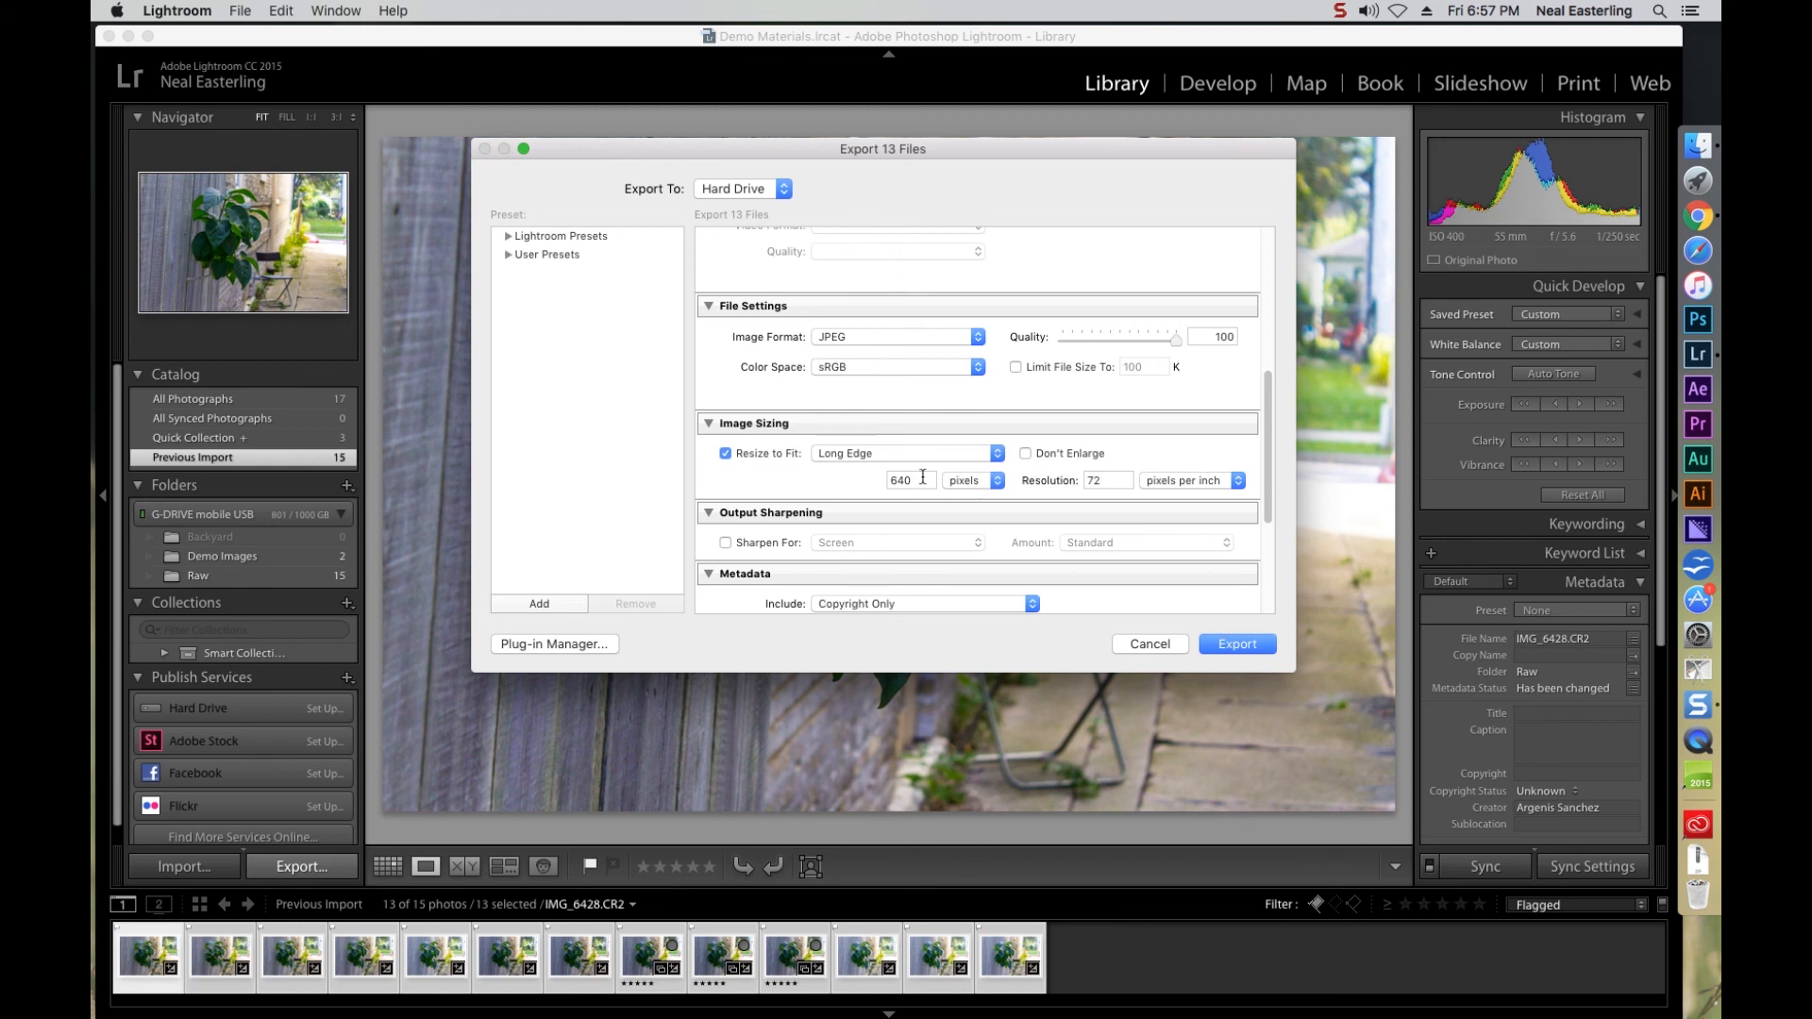
{"action": "double_click", "coordinate": [906, 481]}
{"action": "type", "text": "1280"}
Try a long-edge size of 1920 pixels and set it back to 1280 pixels
{"action": "left_click_drag", "start_coordinate": [920, 480], "coordinate": [829, 483]}
{"action": "type", "text": "1920"}
{"action": "left_click_drag", "start_coordinate": [924, 481], "coordinate": [874, 486]}
{"action": "type", "text": "1028"}
{"action": "key", "text": "BackSpace"}
{"action": "key", "text": "BackSpace"}
{"action": "key", "text": "BackSpace"}
{"action": "type", "text": "280"}
Review the metadata inclusion options for the export and keep Copyright Only
{"action": "scroll", "coordinate": [1045, 475], "scroll_direction": "down", "scroll_amount": 2}
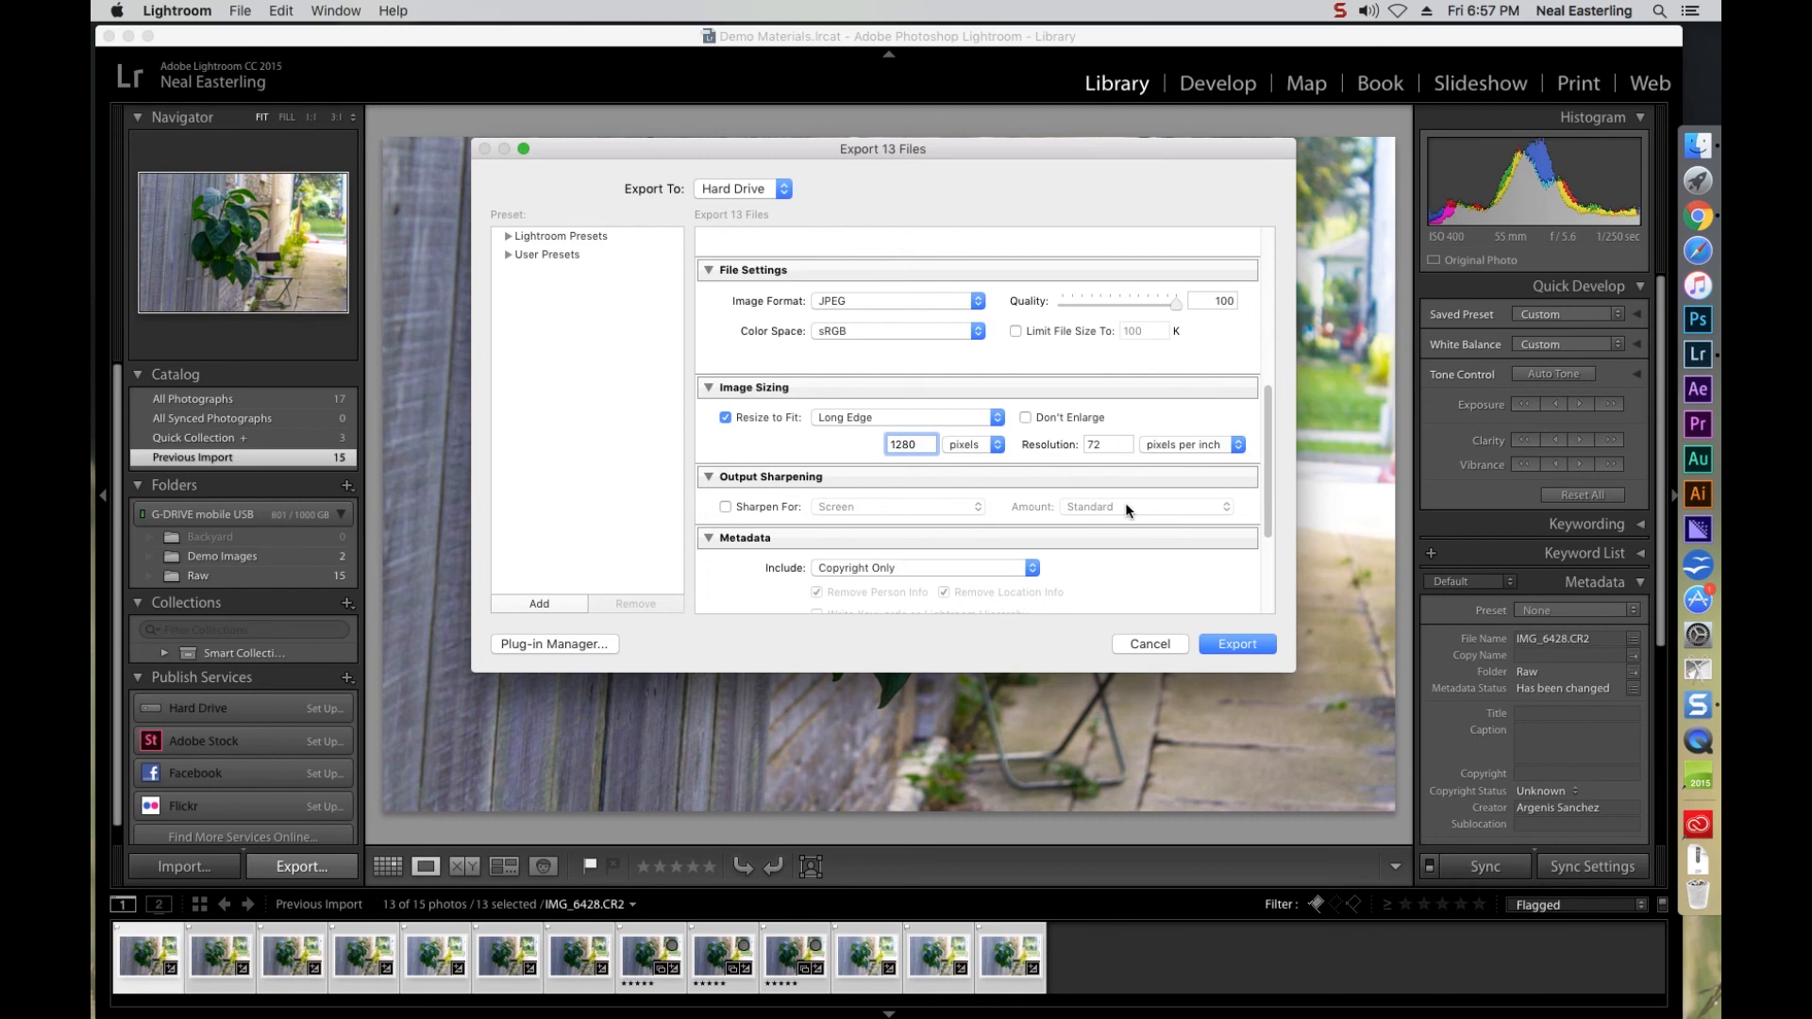
{"action": "scroll", "coordinate": [1149, 501], "scroll_direction": "down", "scroll_amount": 2}
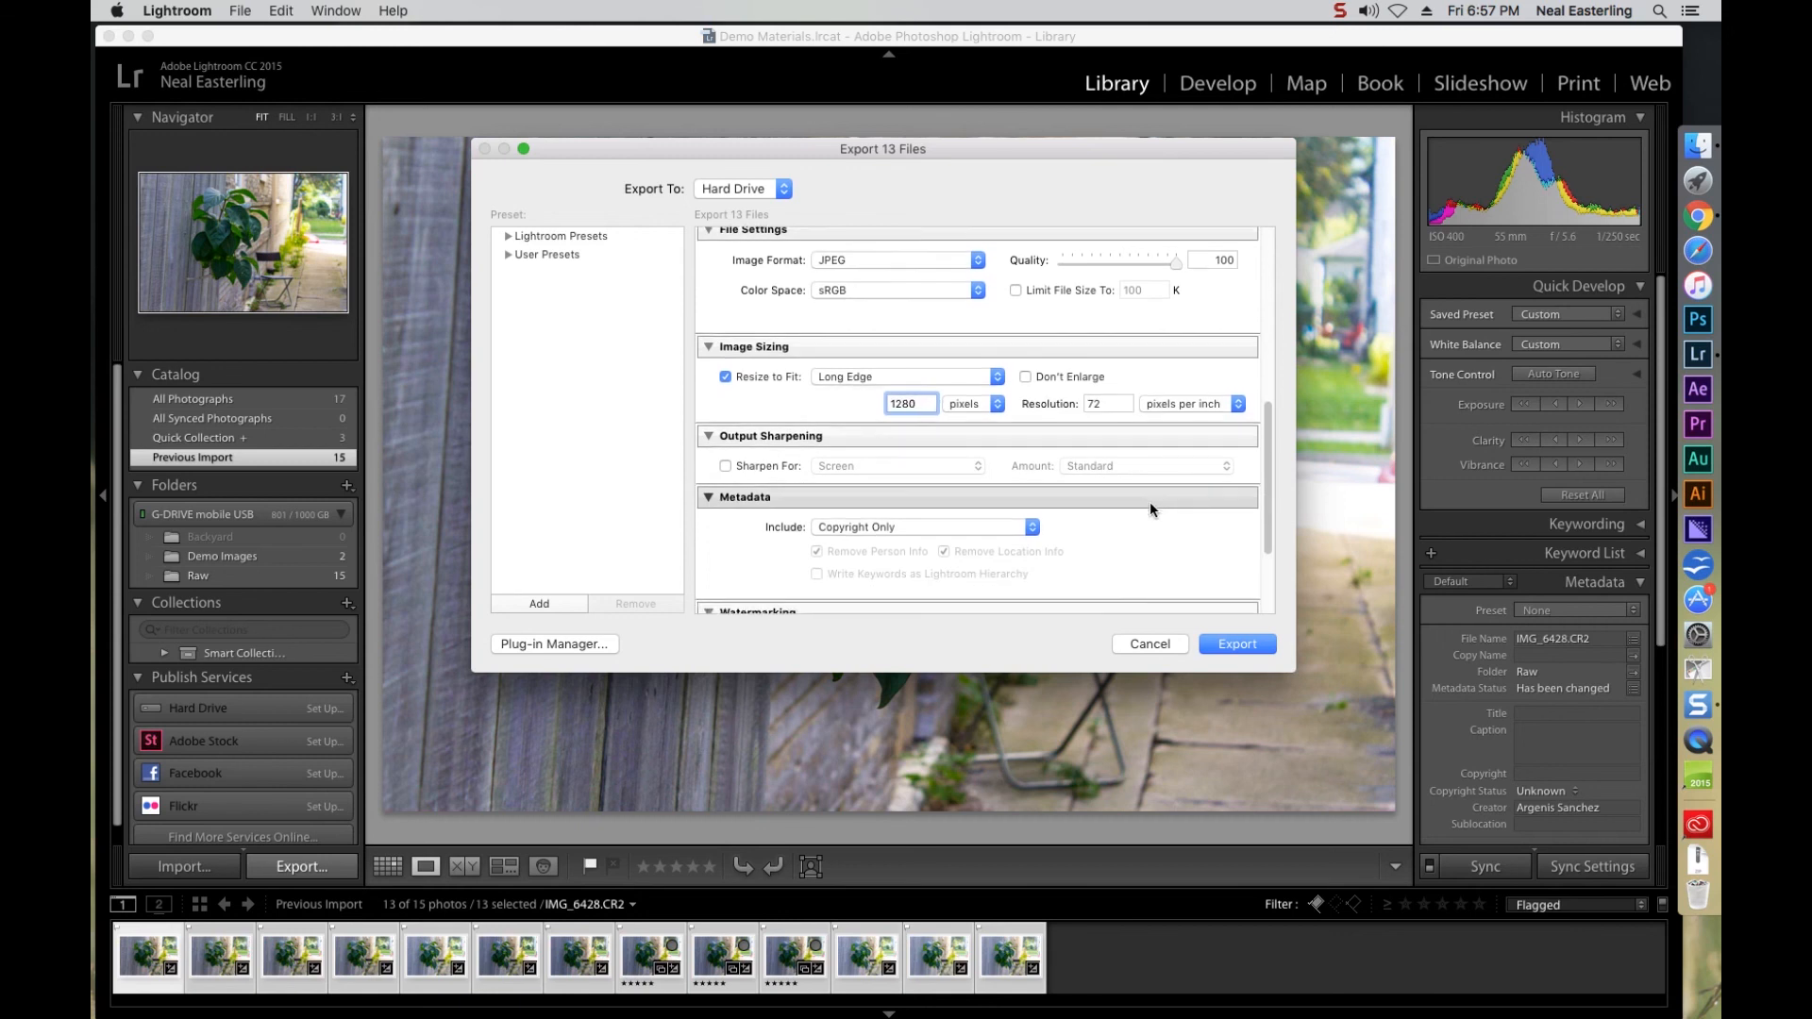
{"action": "left_click", "coordinate": [1033, 529]}
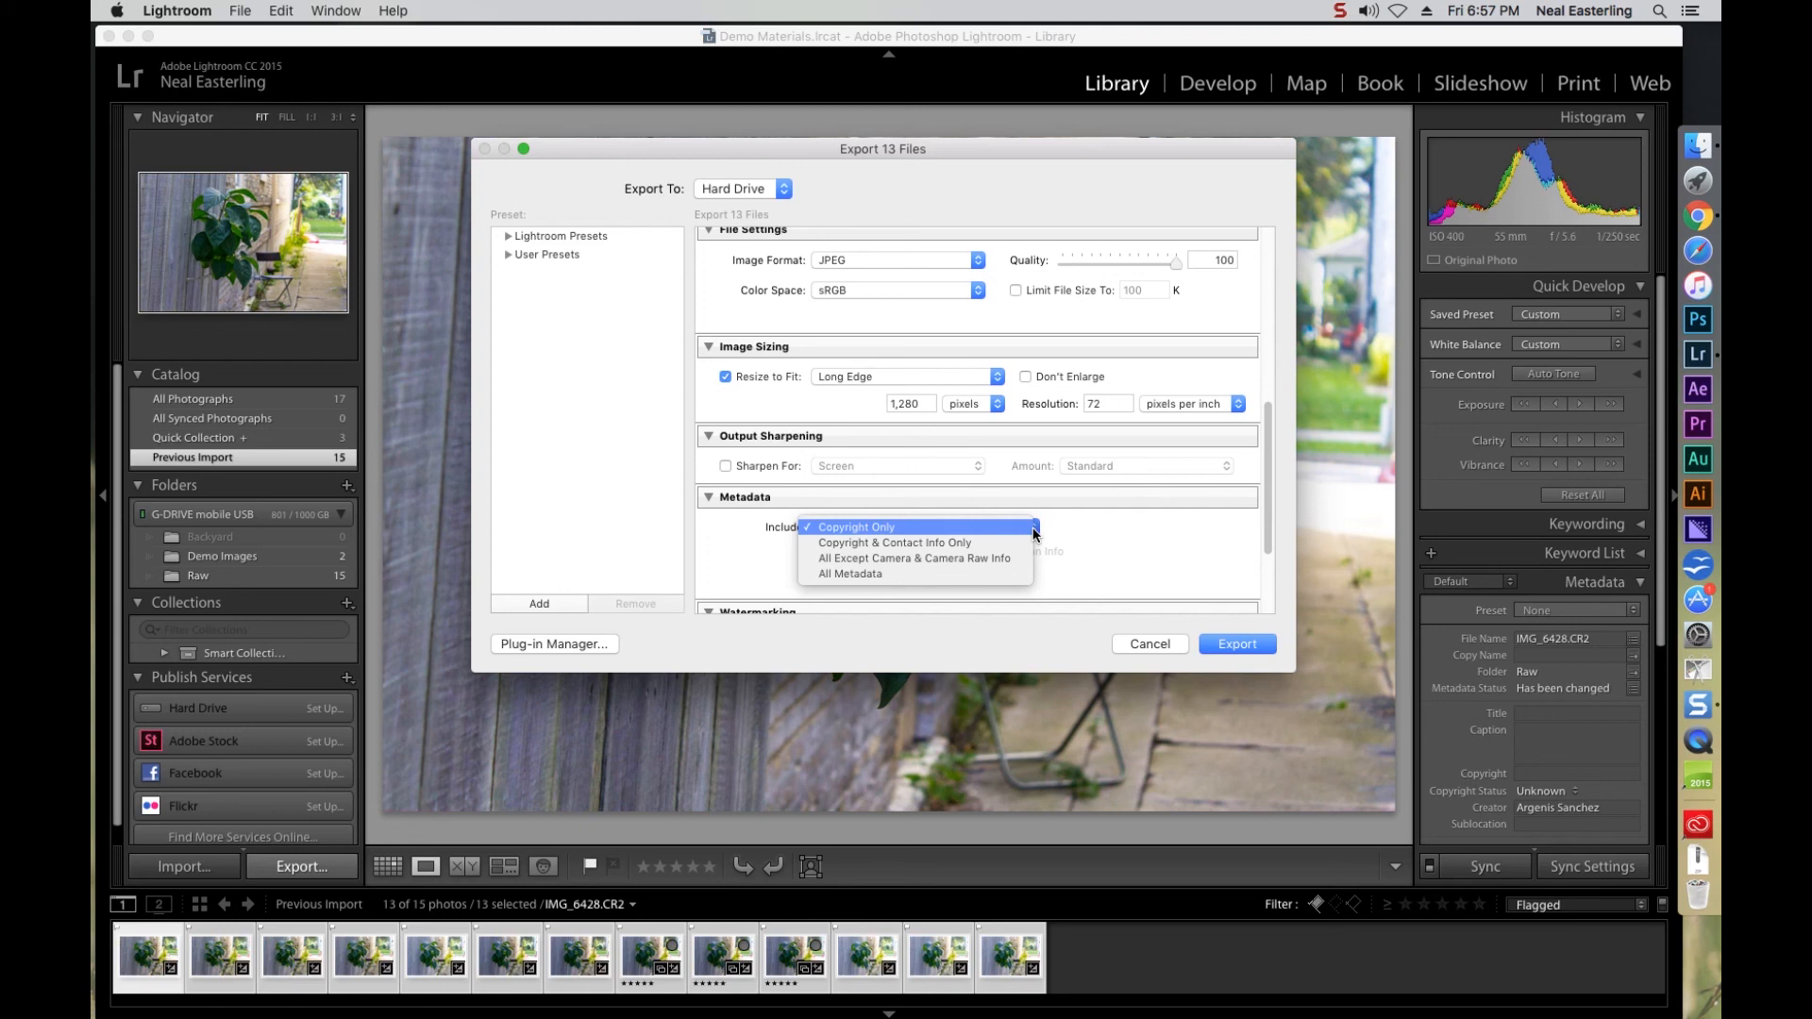
{"action": "left_click", "coordinate": [845, 527]}
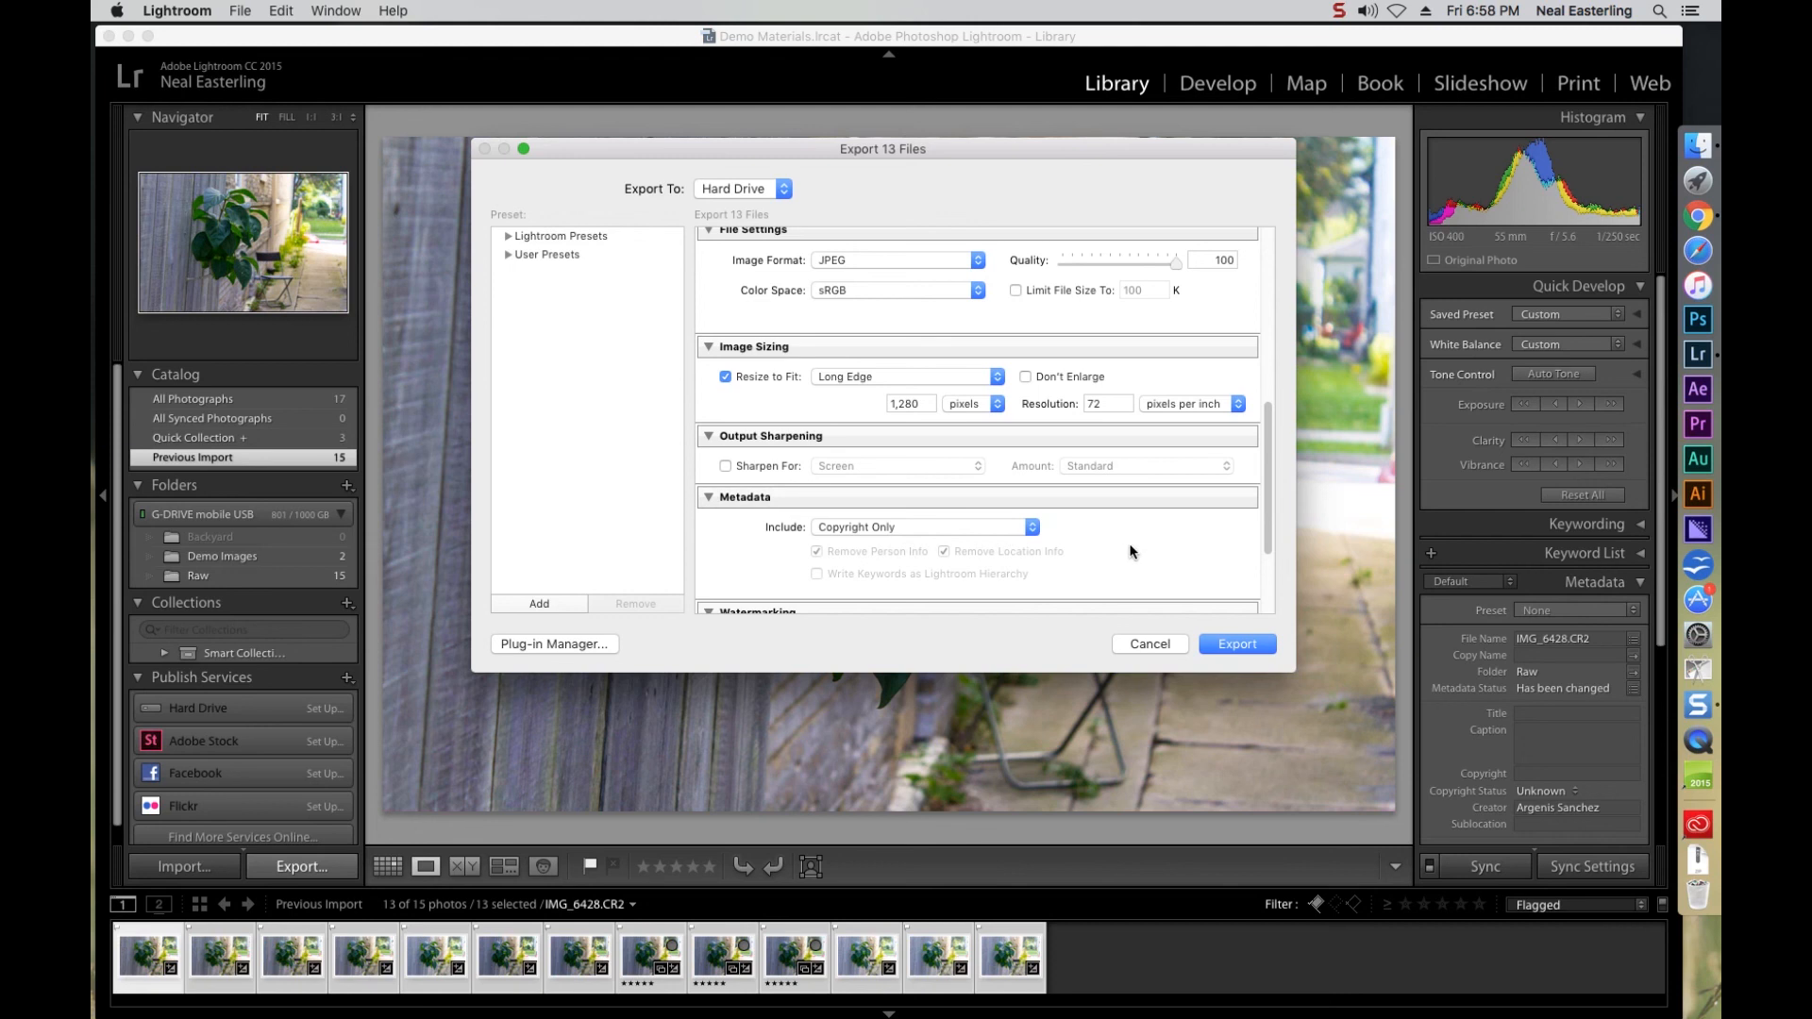
{"action": "left_click", "coordinate": [1032, 526]}
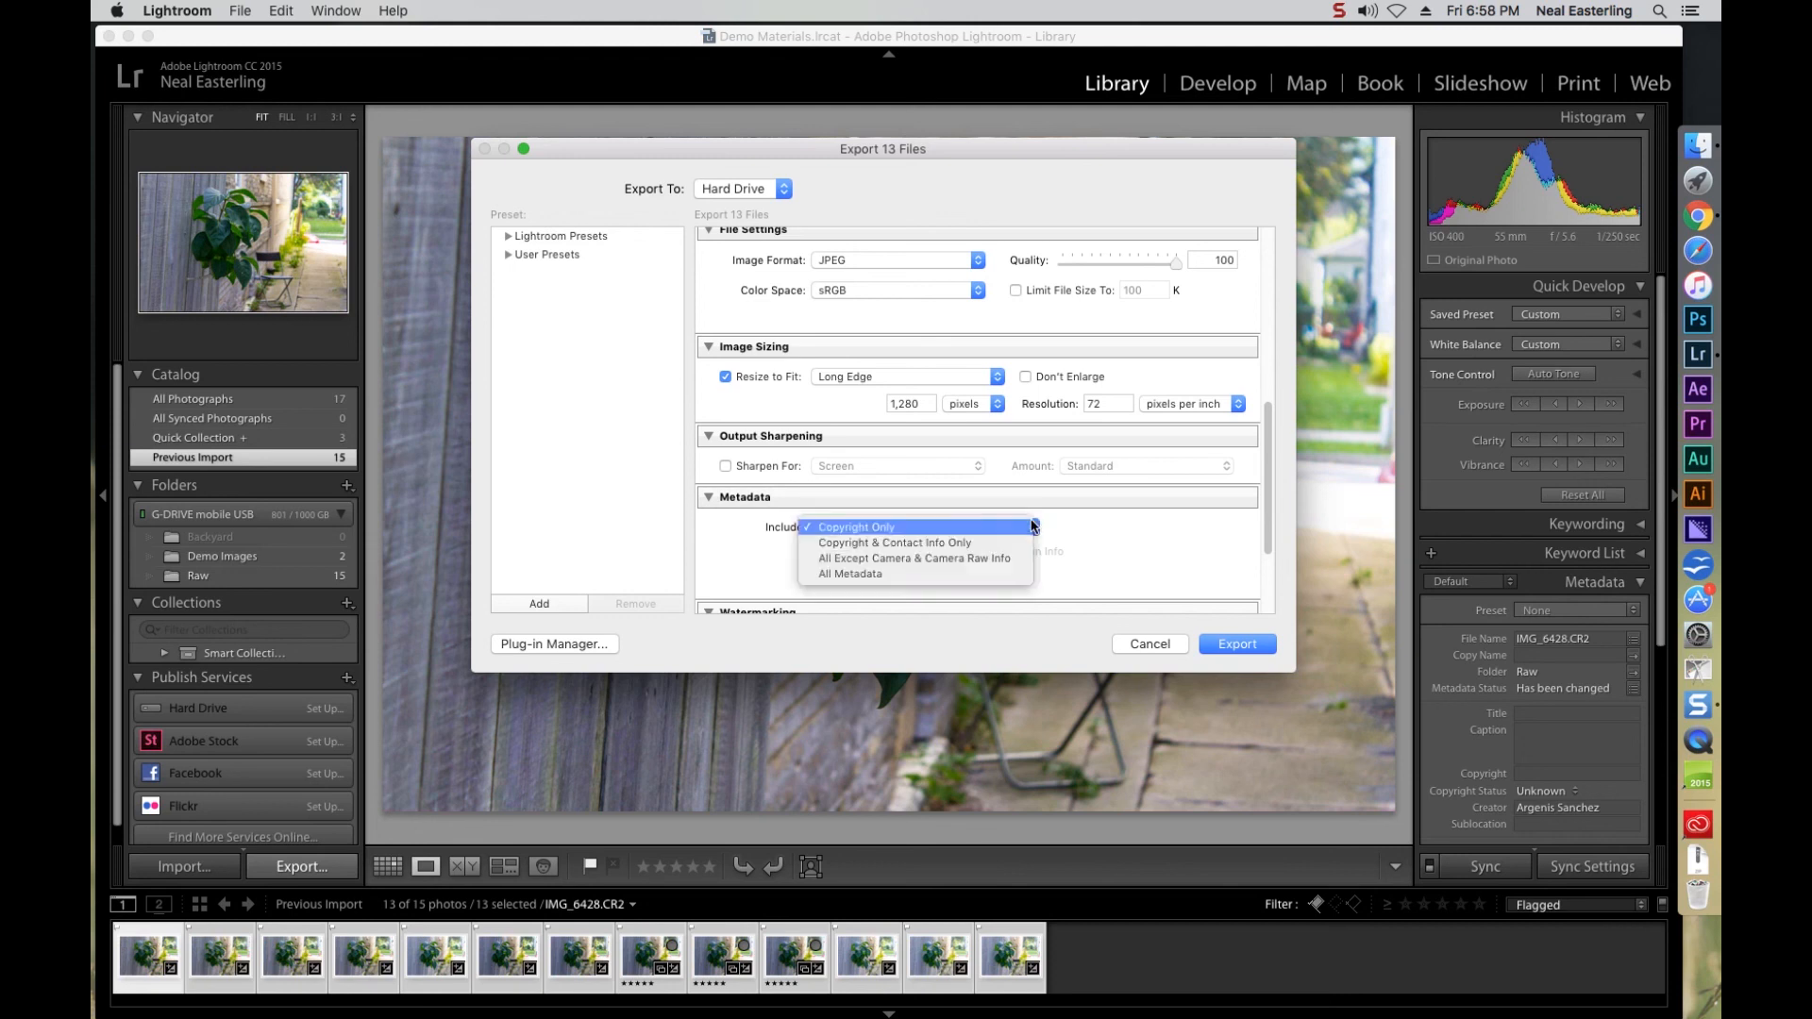
{"action": "left_click", "coordinate": [1033, 527]}
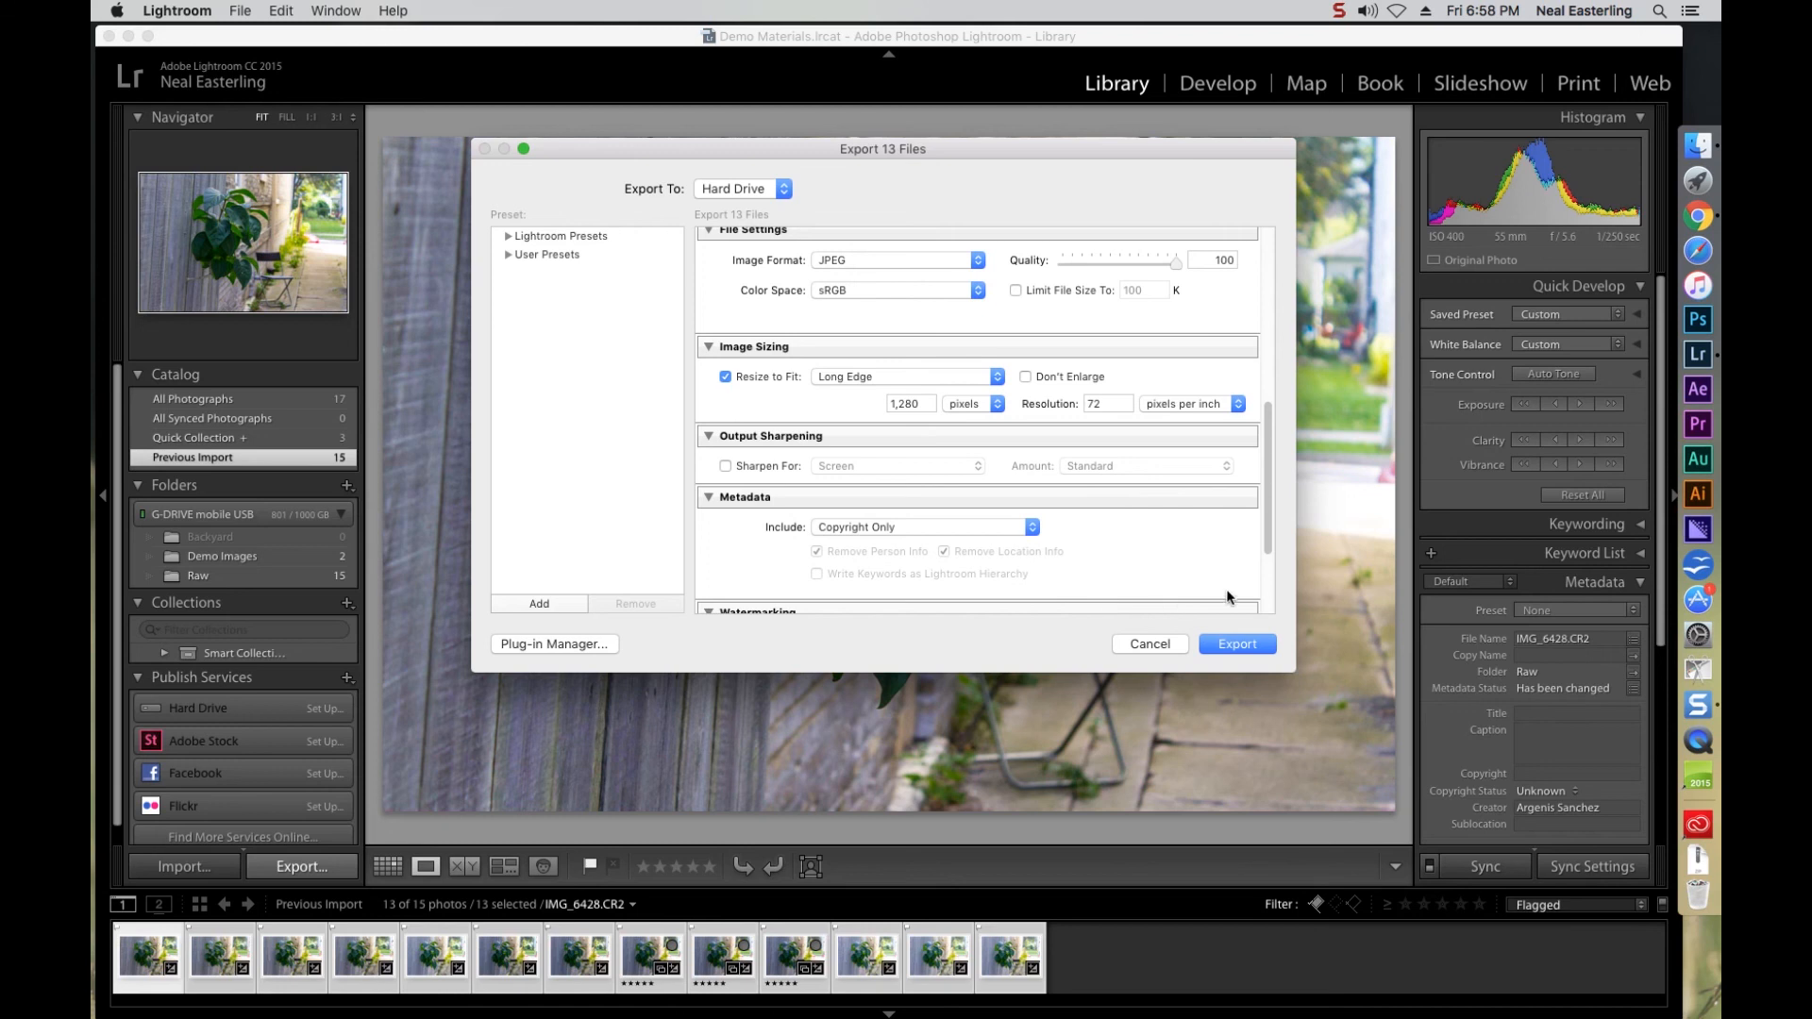
Keep Show in Finder as the after-export action and export the 13 photos
{"action": "scroll", "coordinate": [1197, 557], "scroll_direction": "down", "scroll_amount": 5}
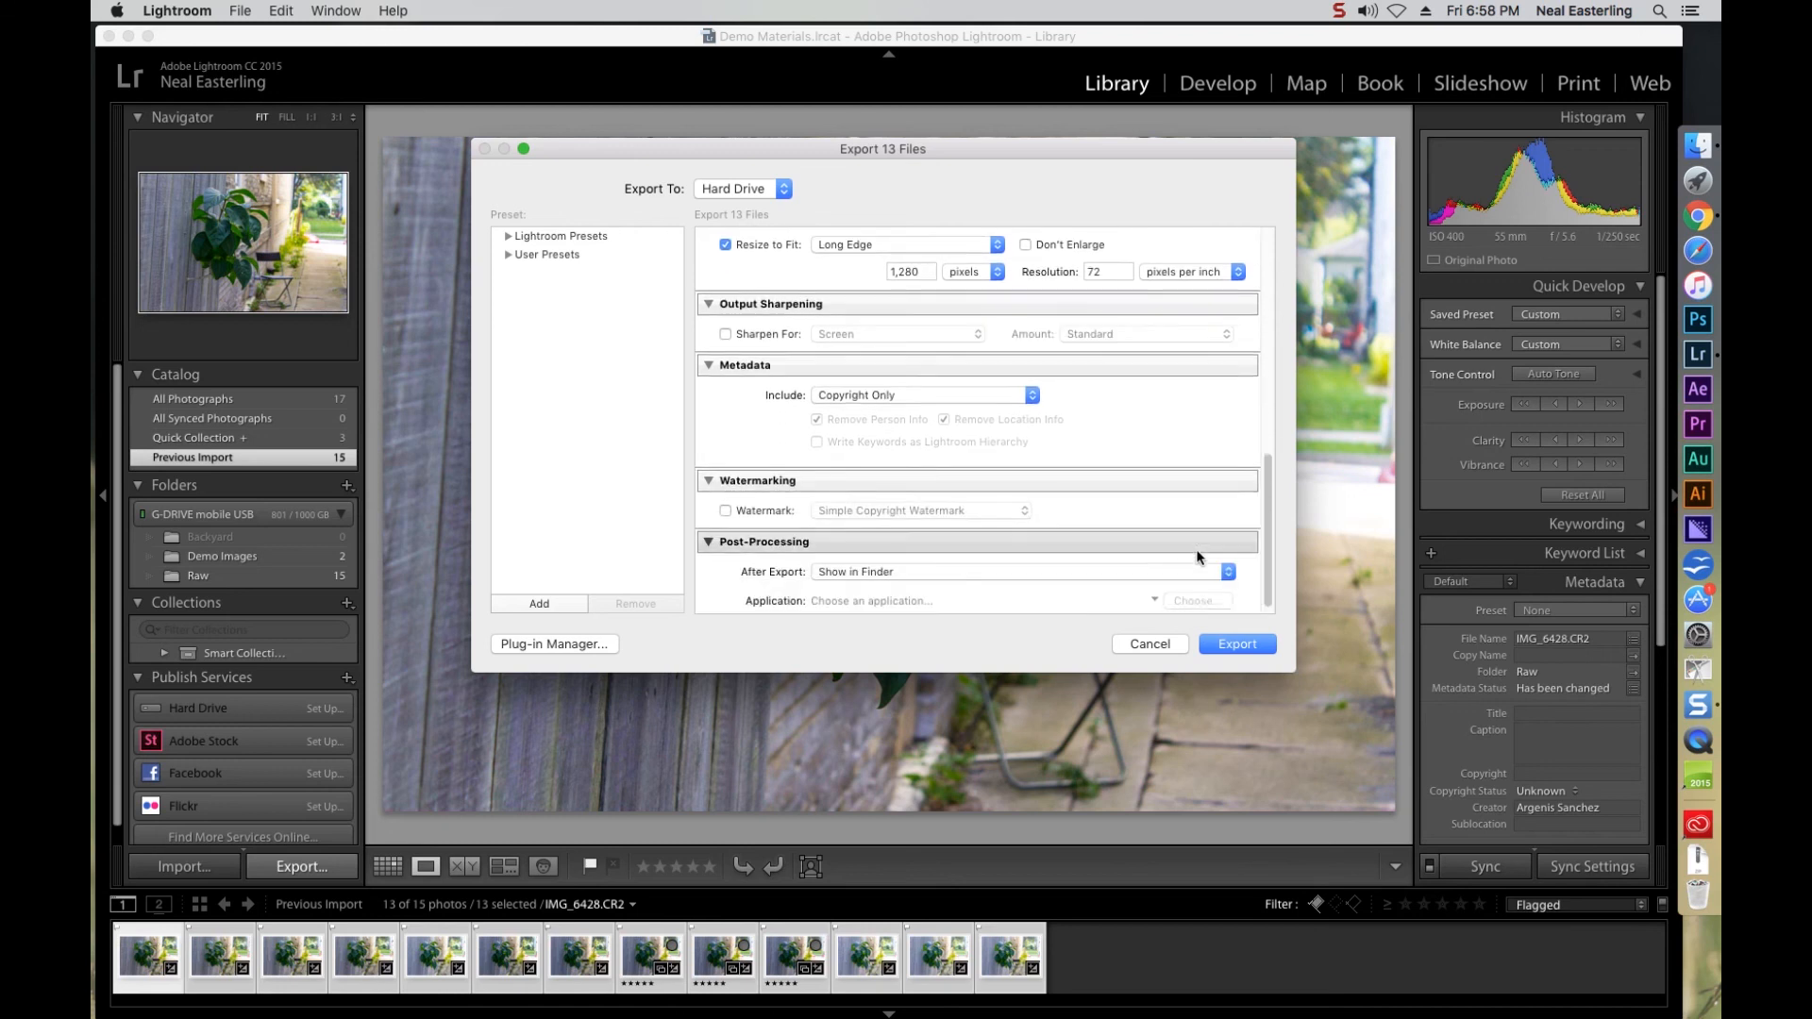
{"action": "scroll", "coordinate": [1197, 558], "scroll_direction": "down", "scroll_amount": 1}
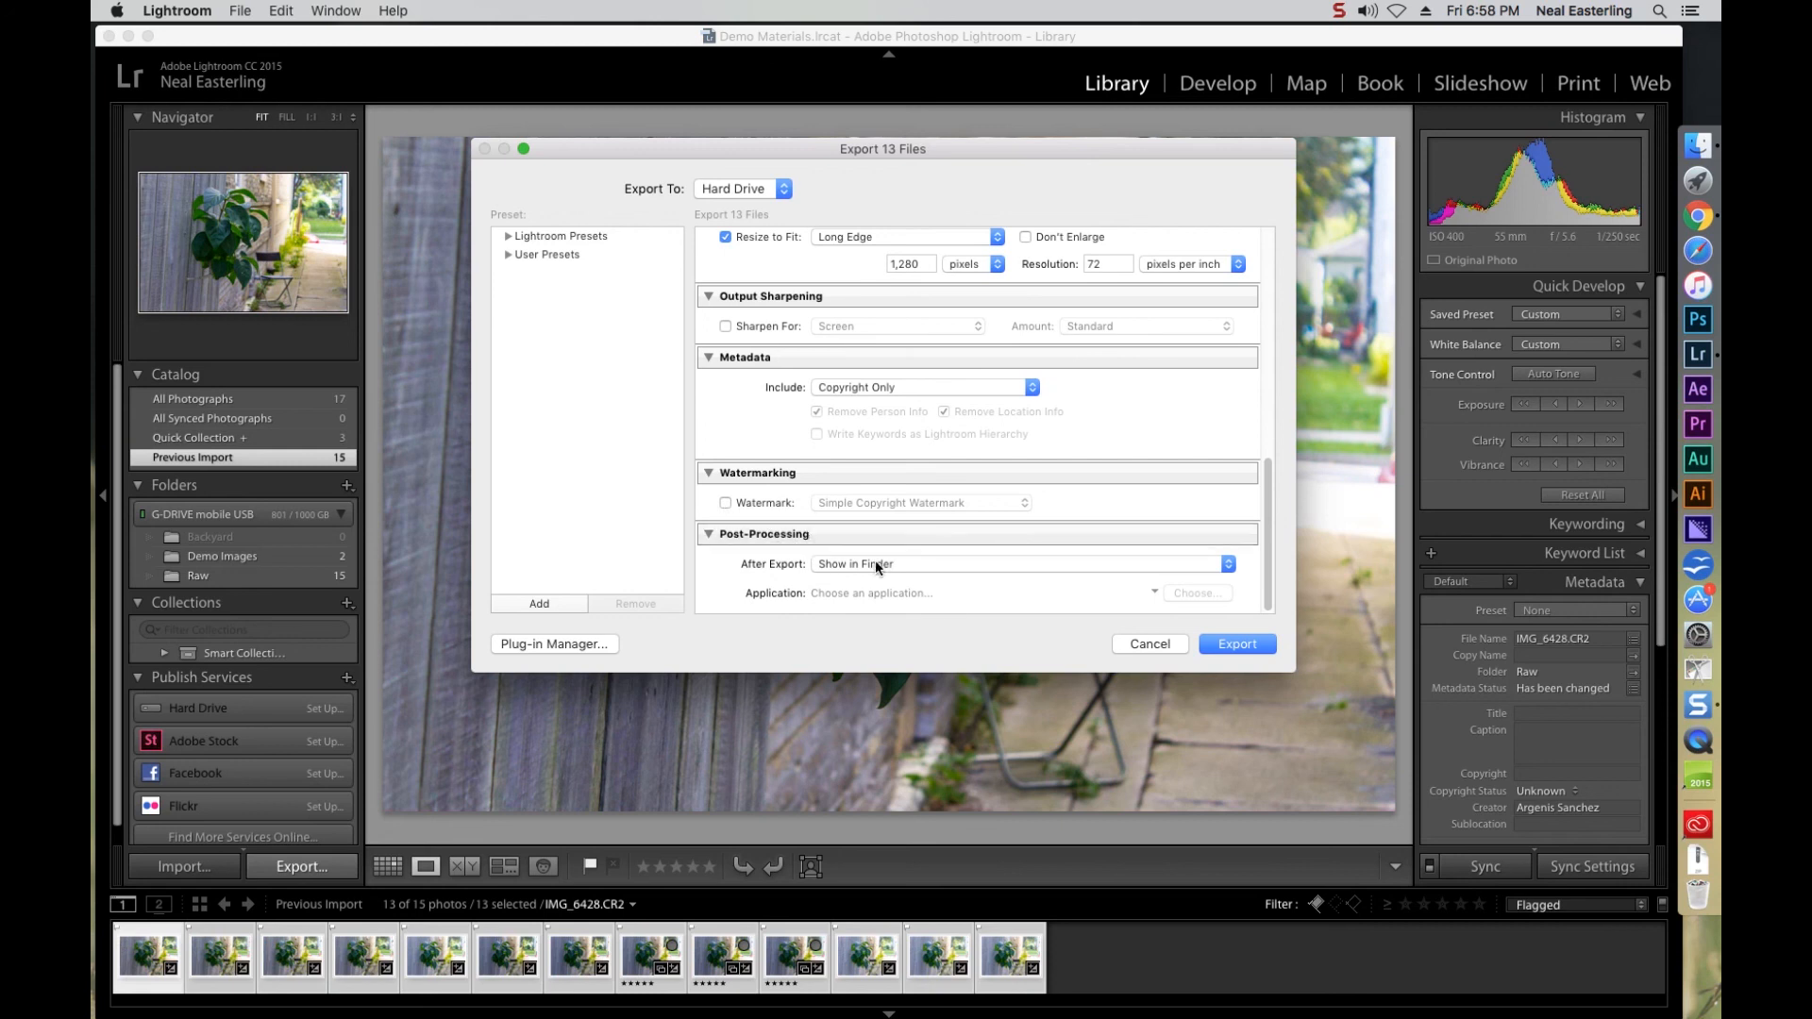
{"action": "left_click", "coordinate": [1229, 564]}
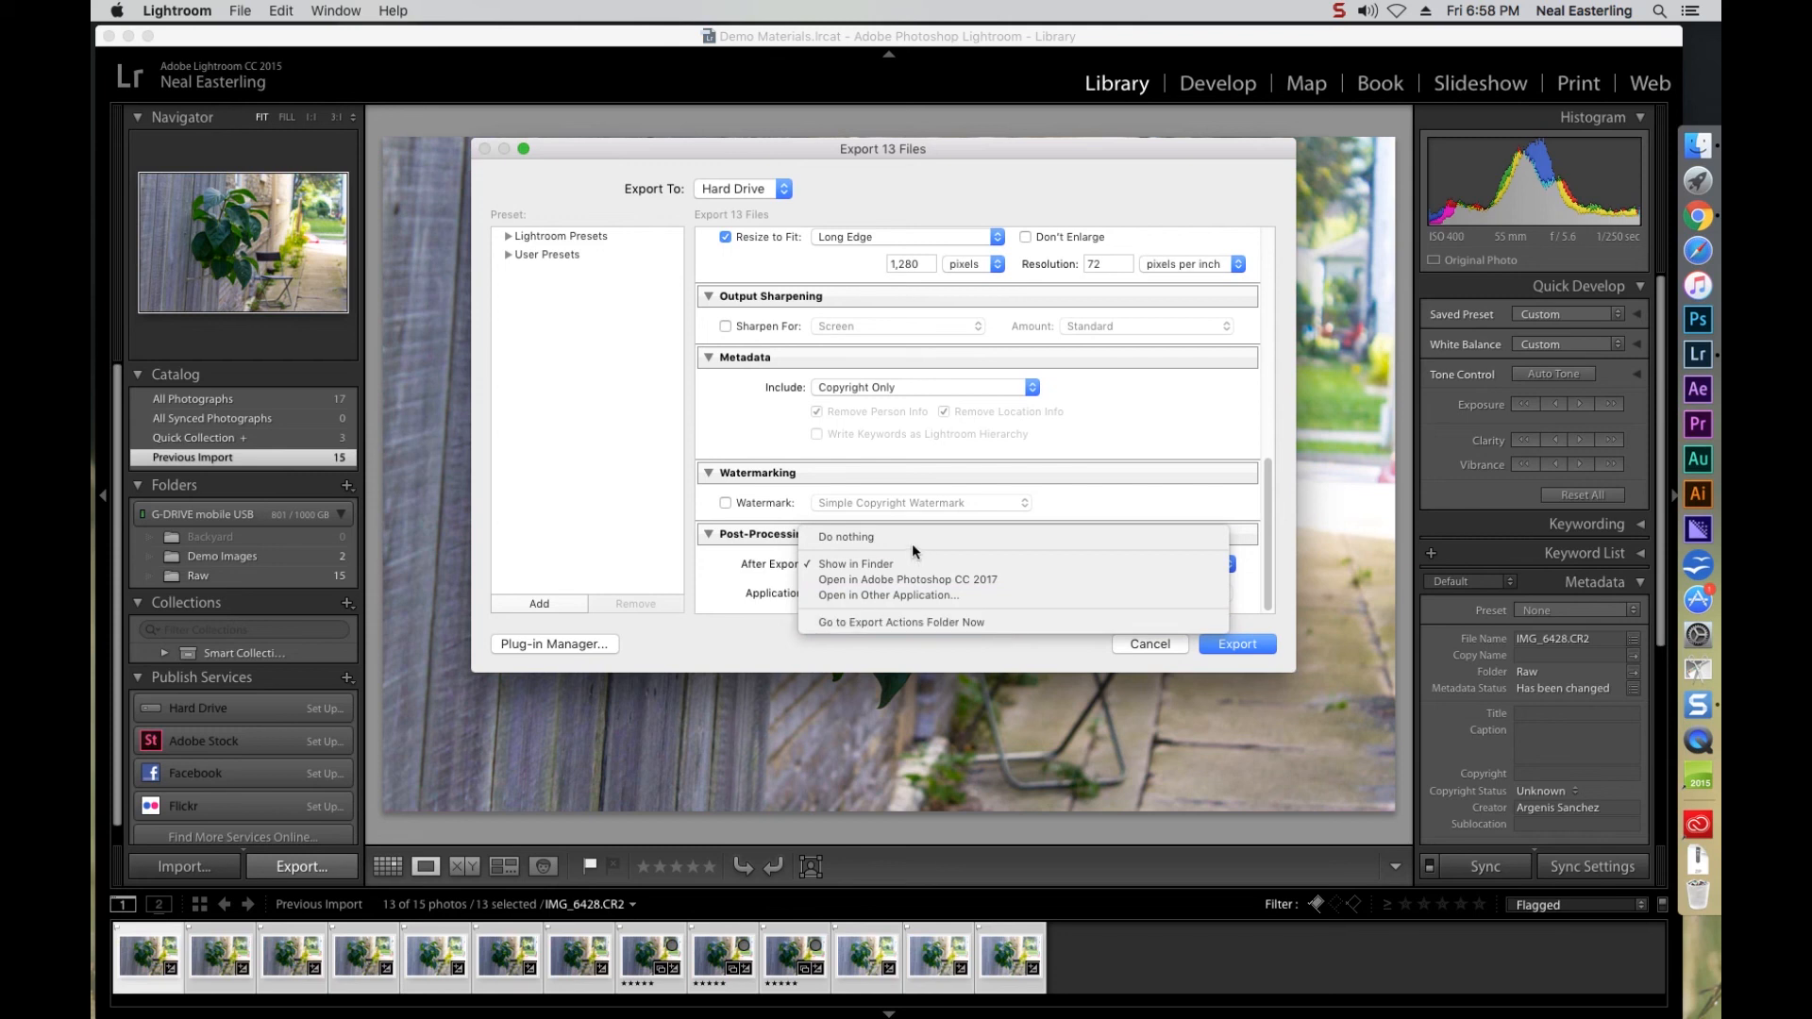
{"action": "left_click", "coordinate": [873, 565]}
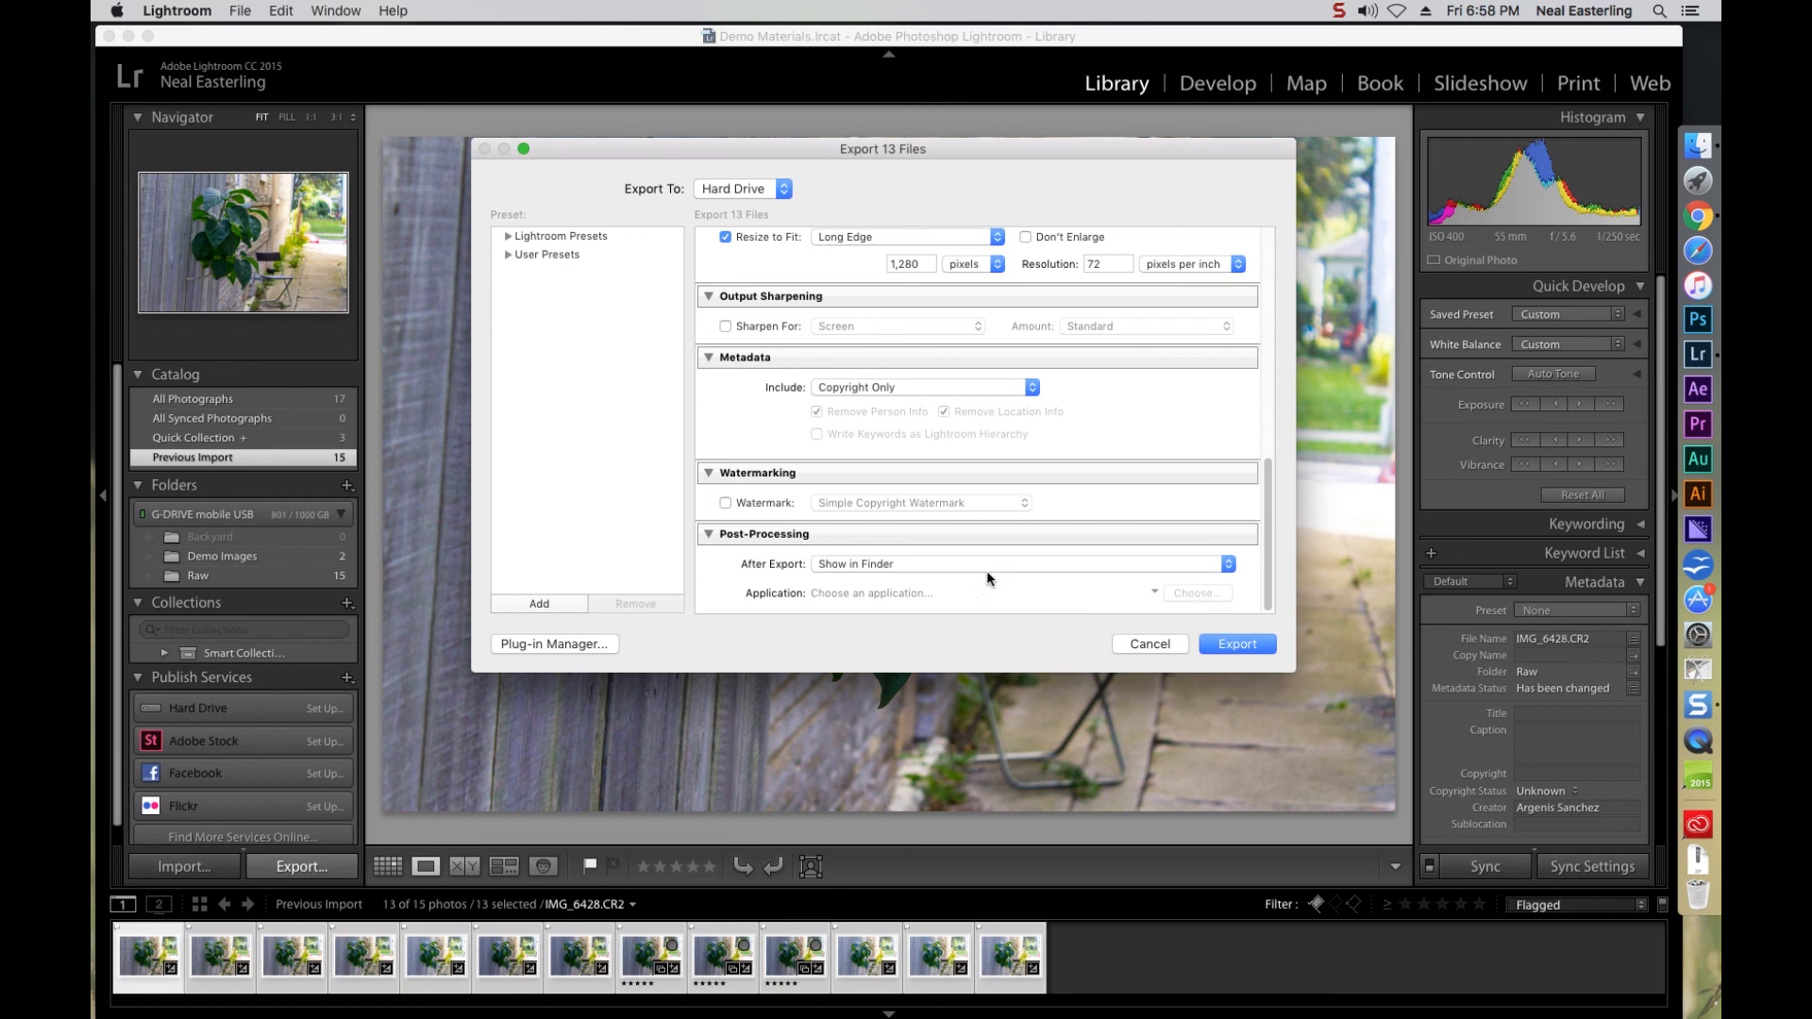
{"action": "left_click", "coordinate": [1238, 644]}
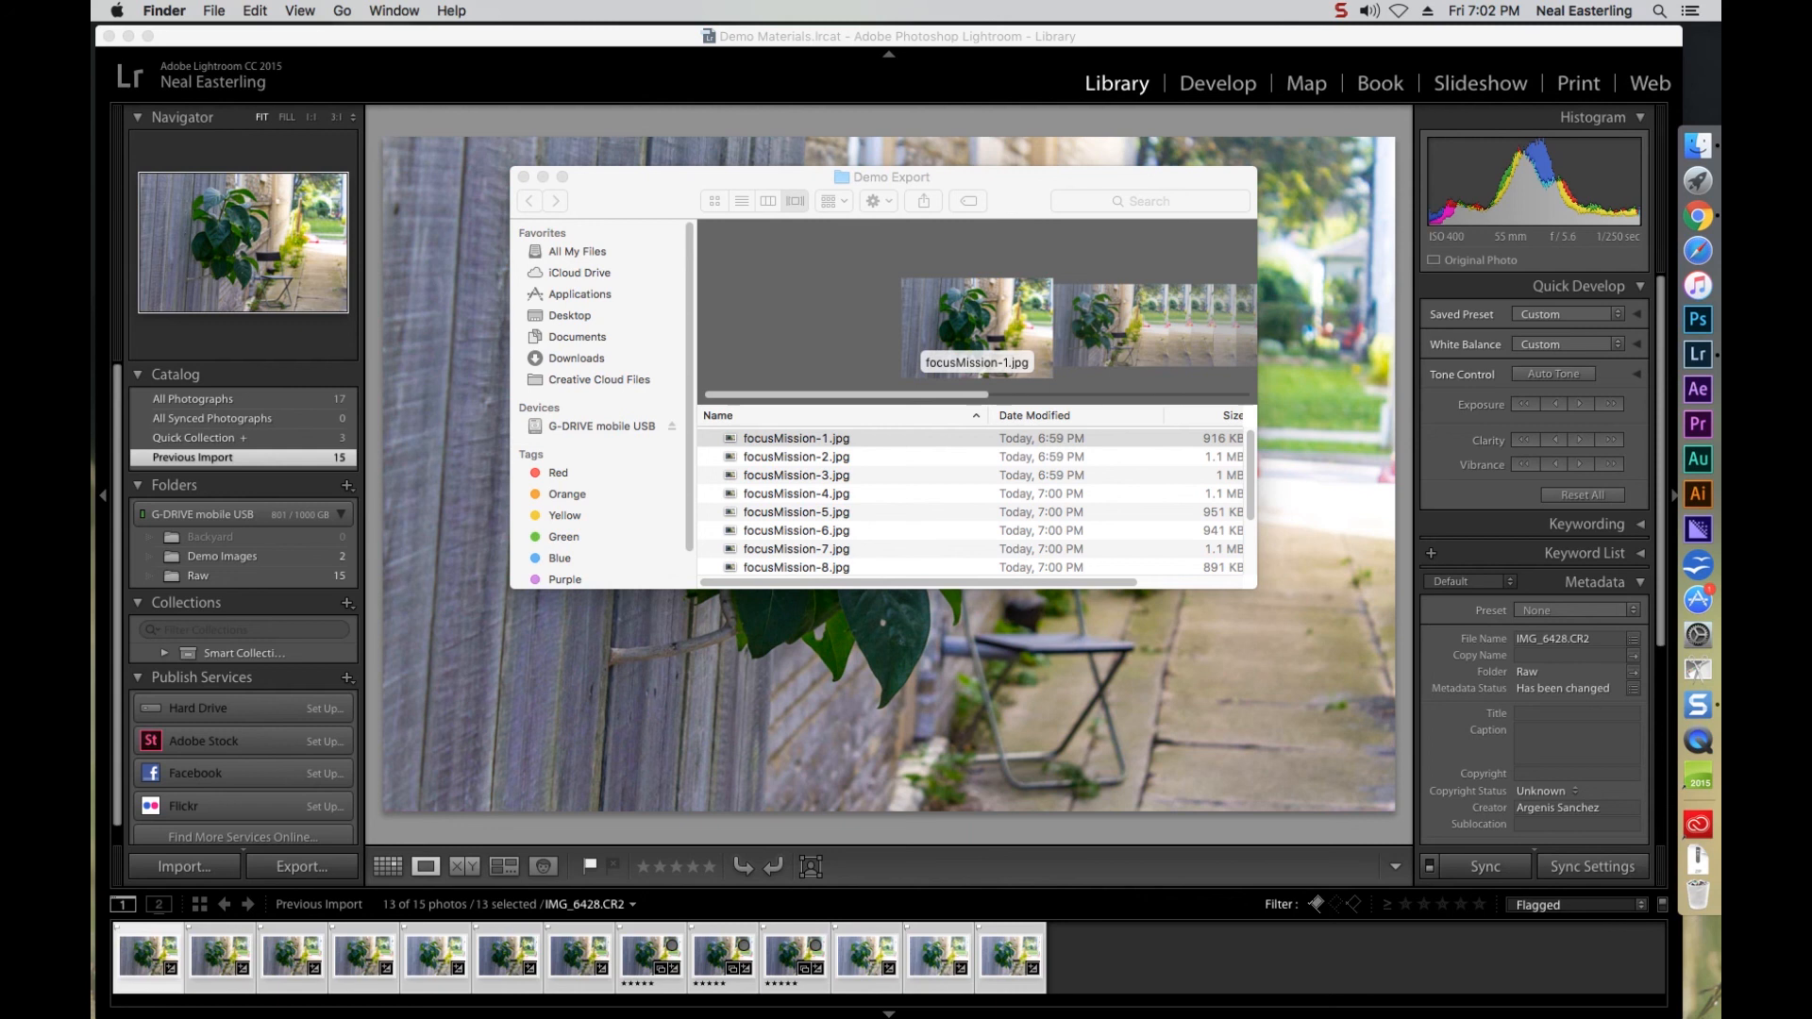
Switch to the Demo Export window in Finder and enlarge it to view the full list of exported JPEGs
{"action": "left_click", "coordinate": [658, 185]}
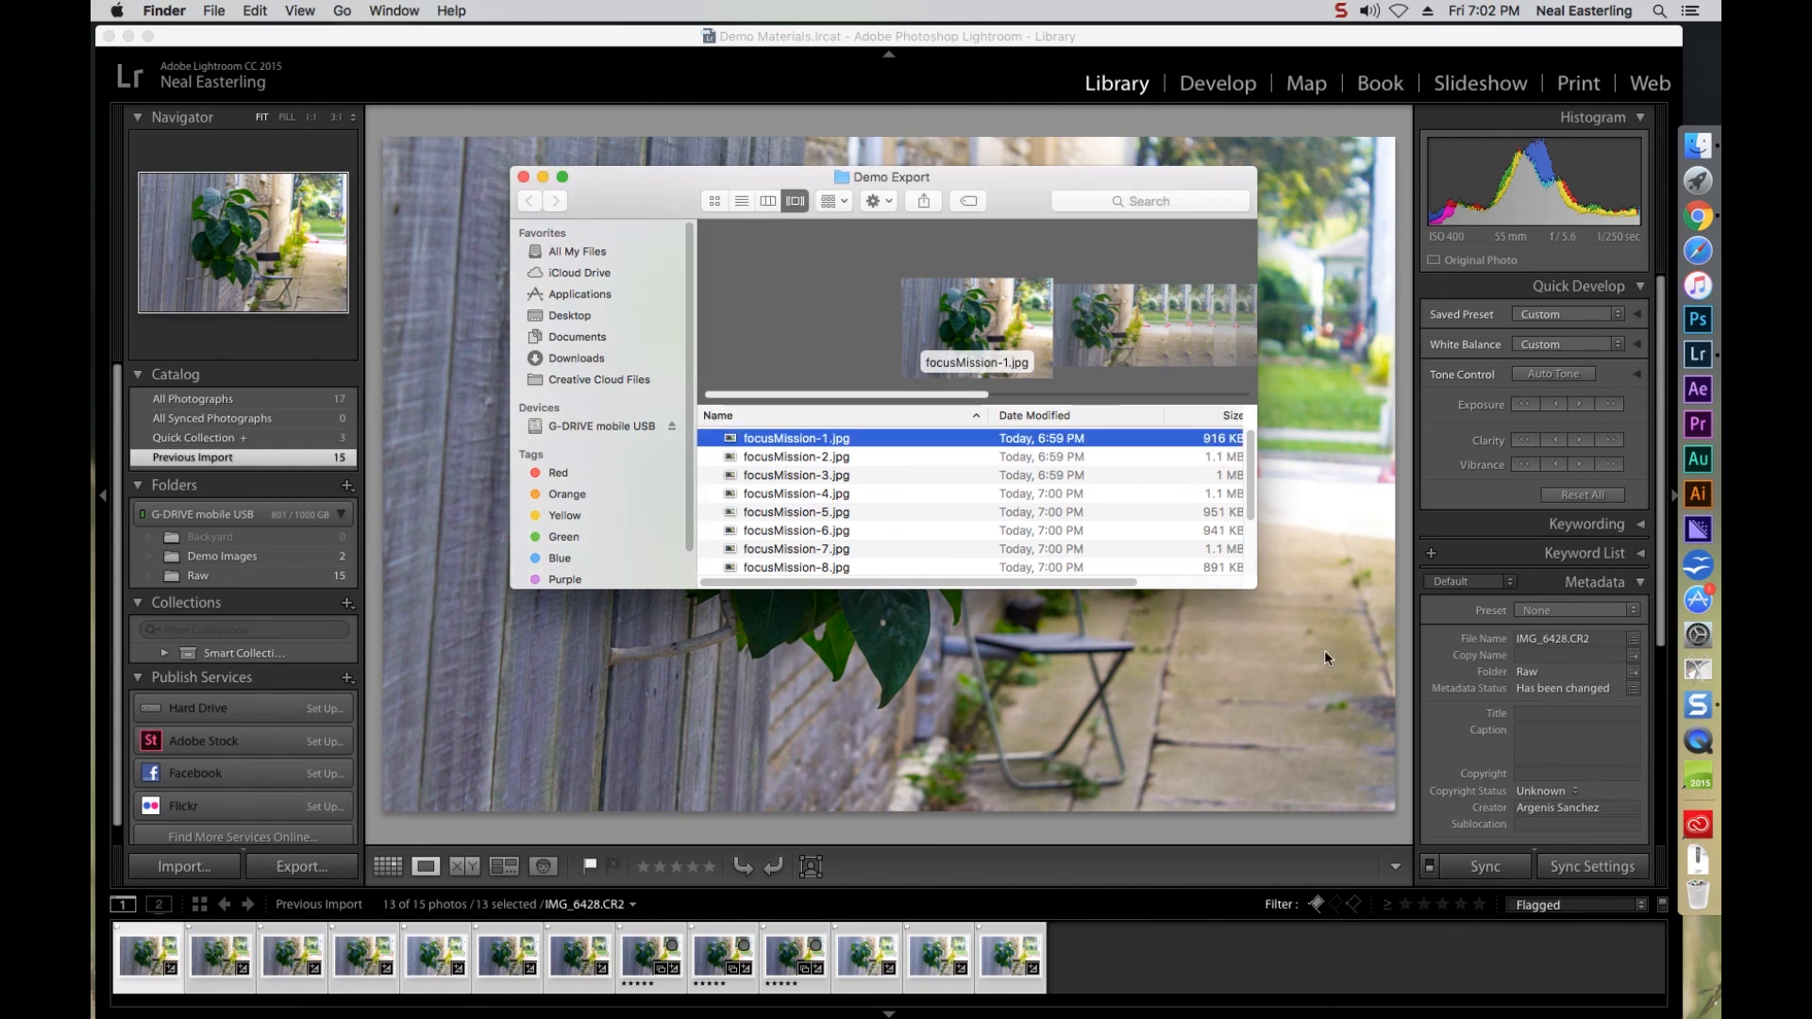
{"action": "left_click_drag", "start_coordinate": [1251, 591], "coordinate": [1352, 803]}
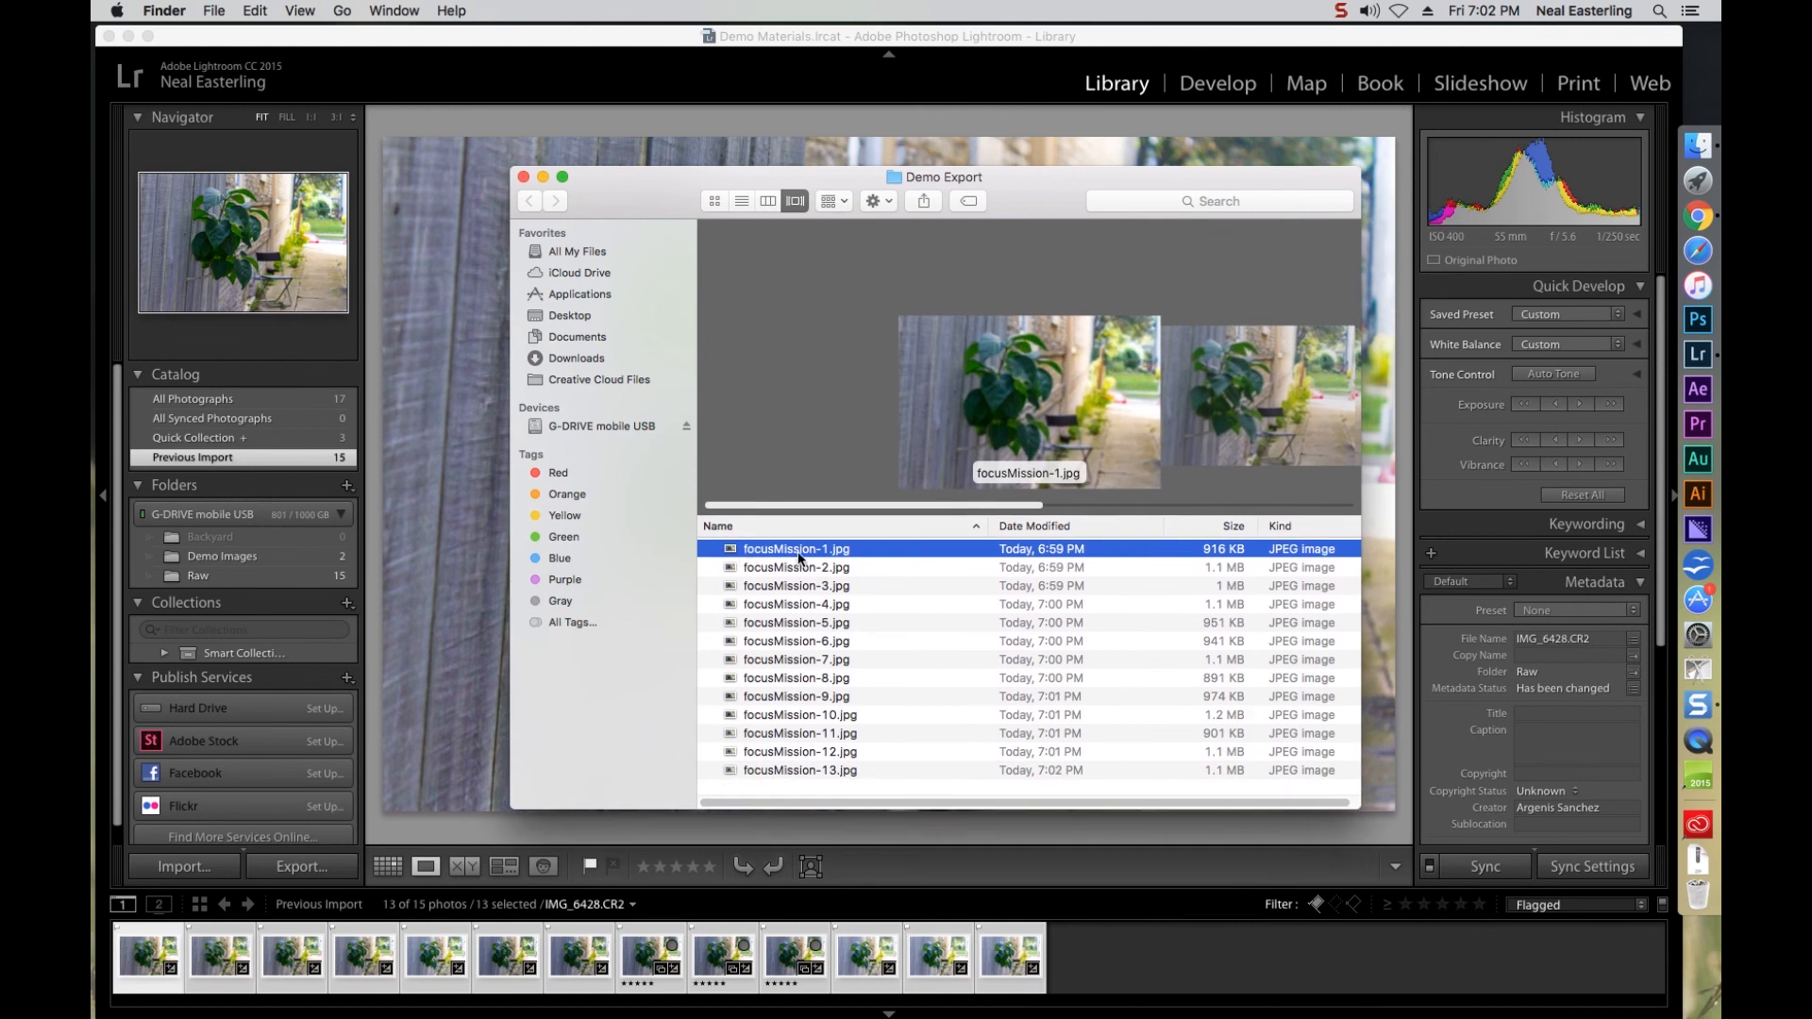